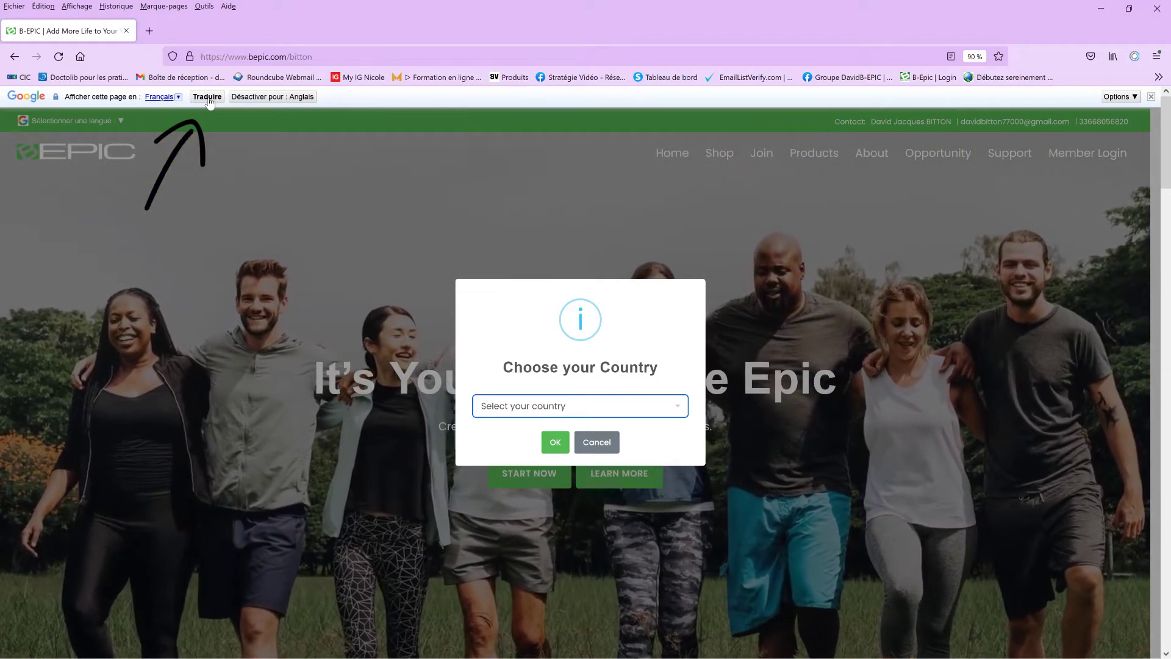
Step: Translate the B-Epic page into French and choose France as the country
click(207, 98)
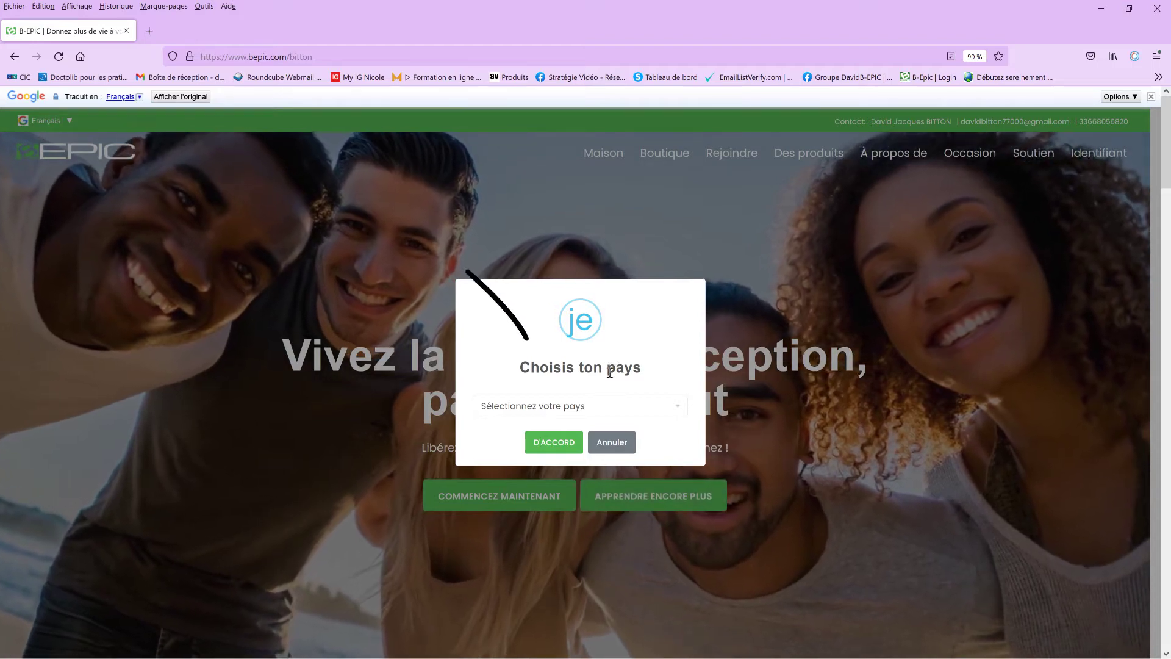
click(677, 413)
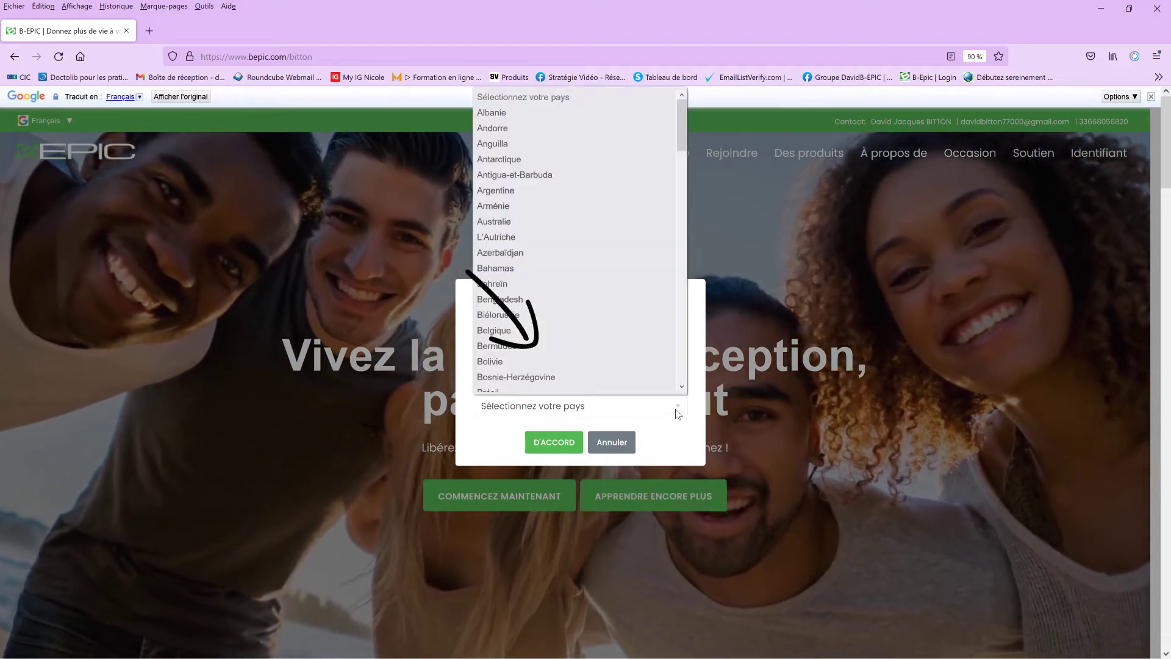
text(fr)
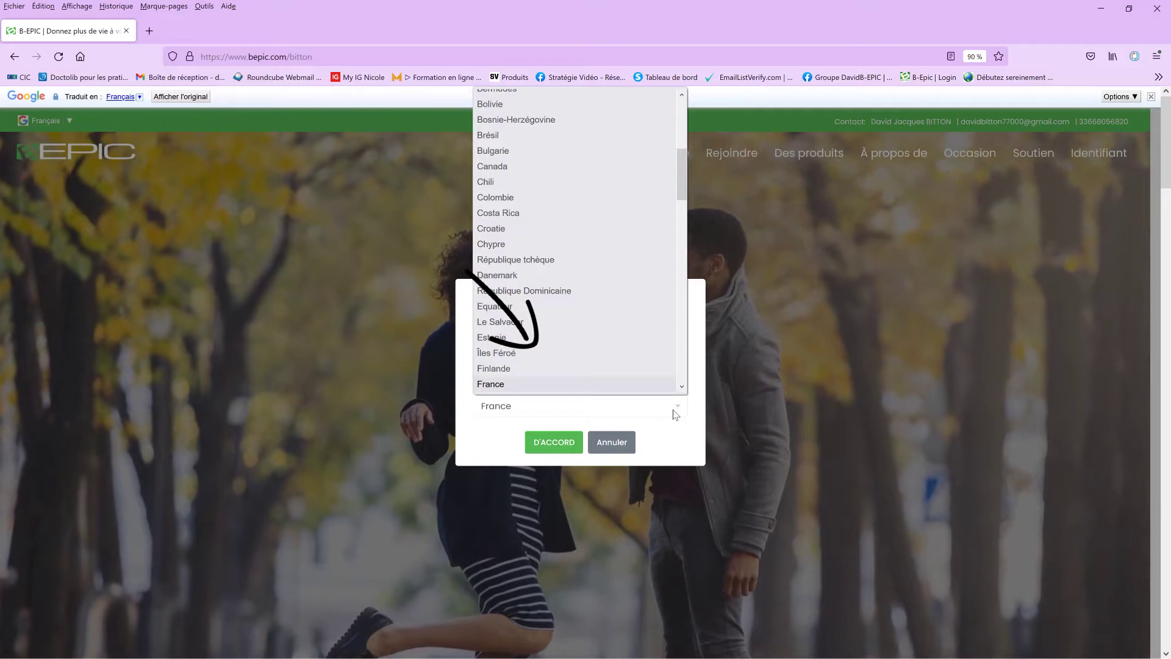
click(580, 386)
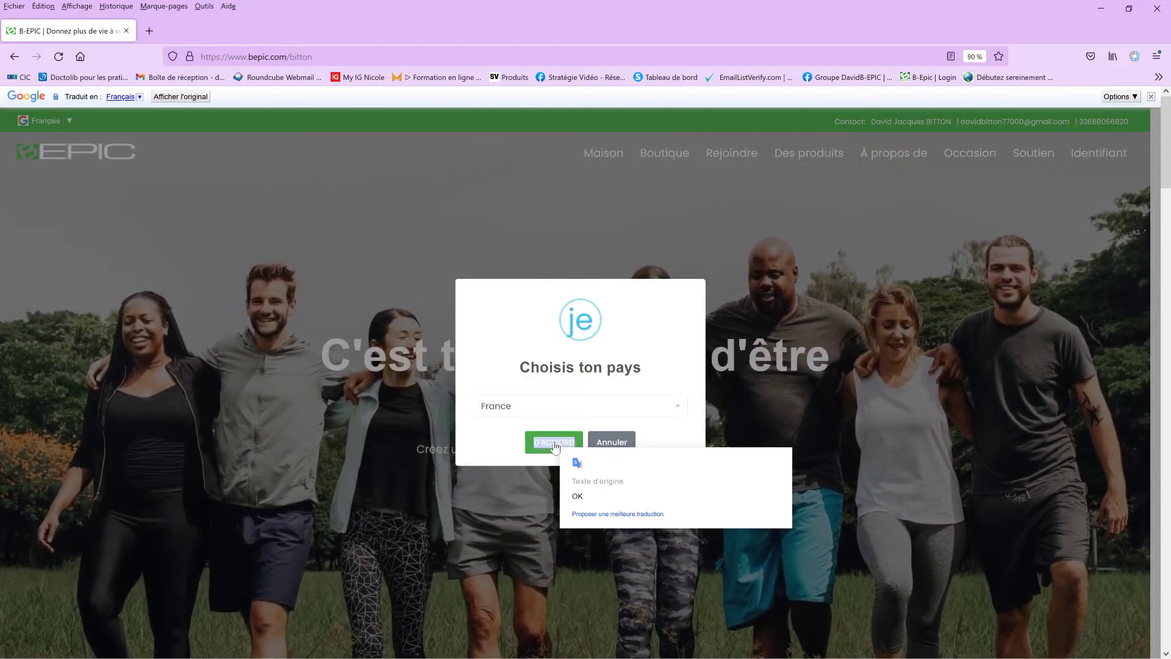
click(553, 443)
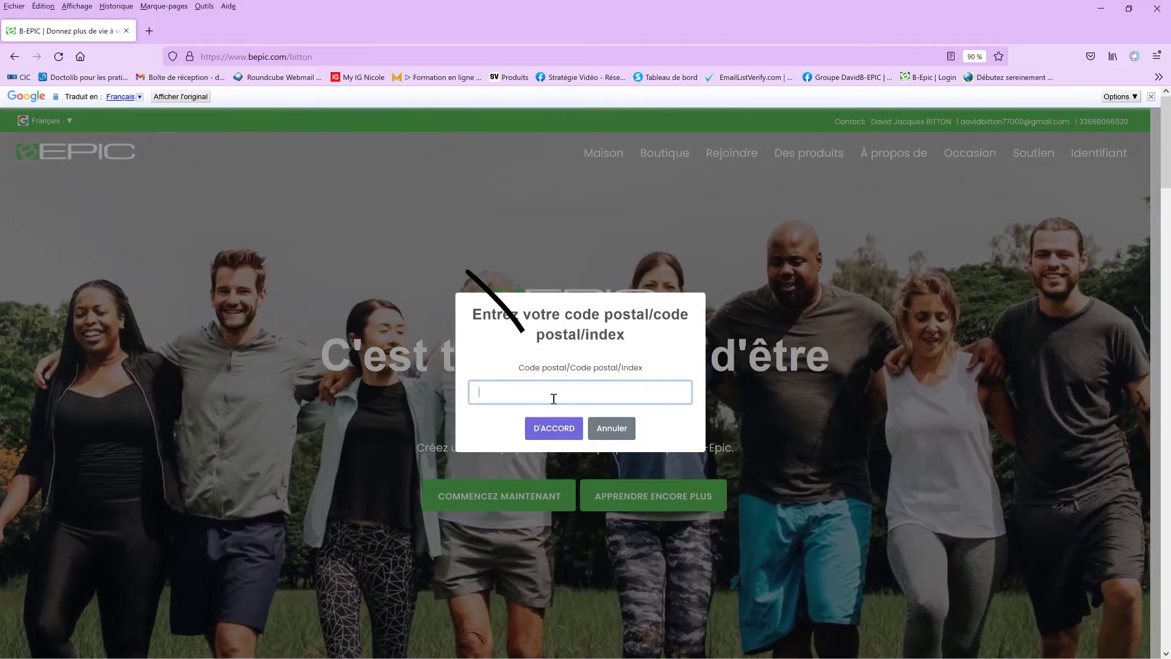
Step: Enter the postal code and confirm France as the country to use
text(77)
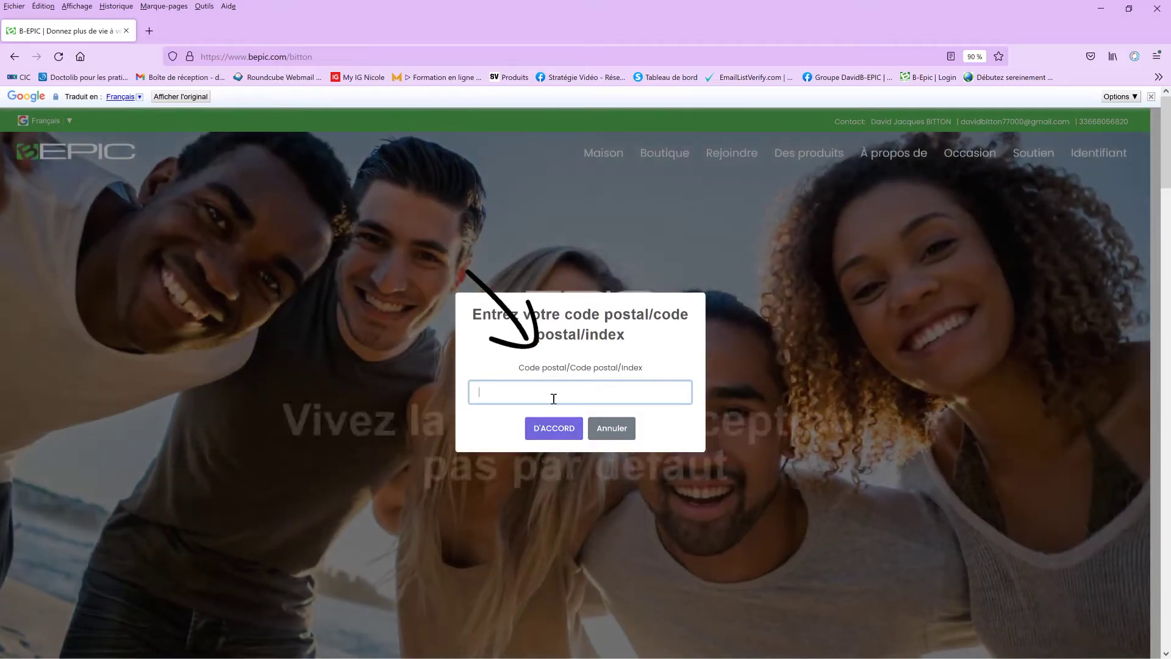
text(350)
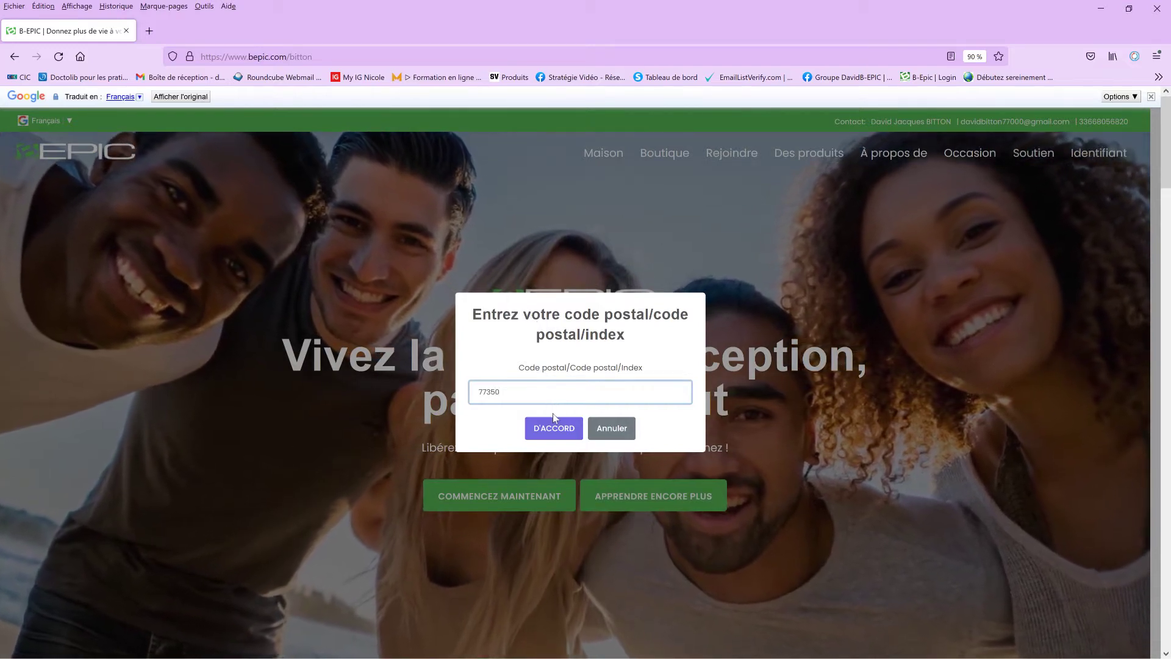
click(555, 430)
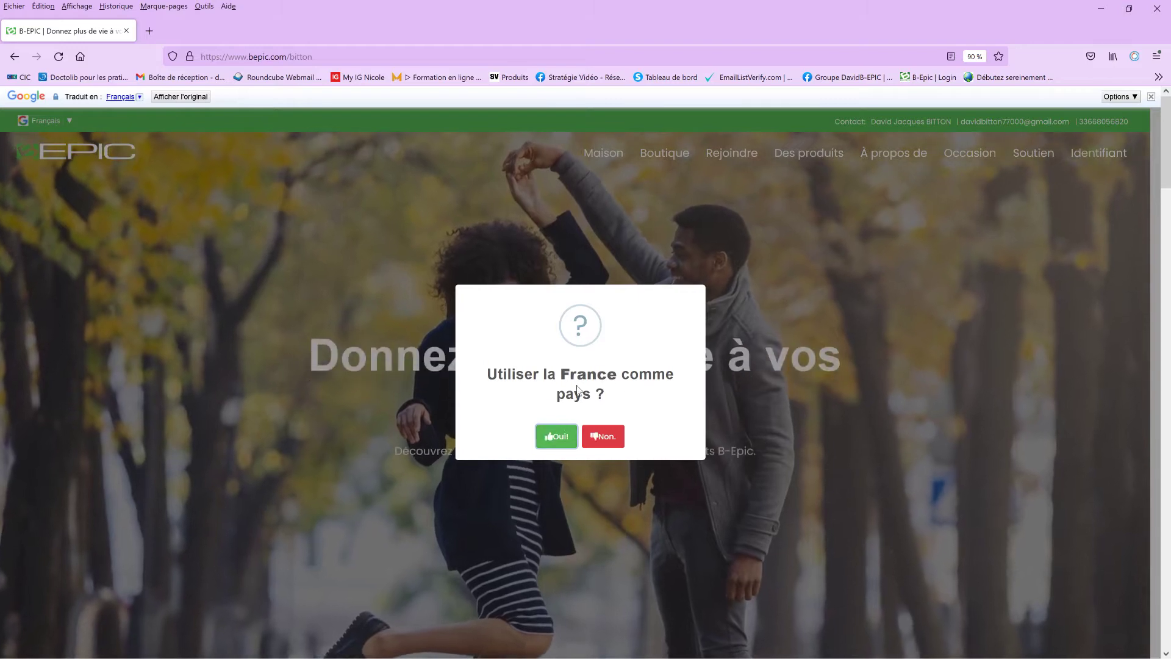
click(555, 438)
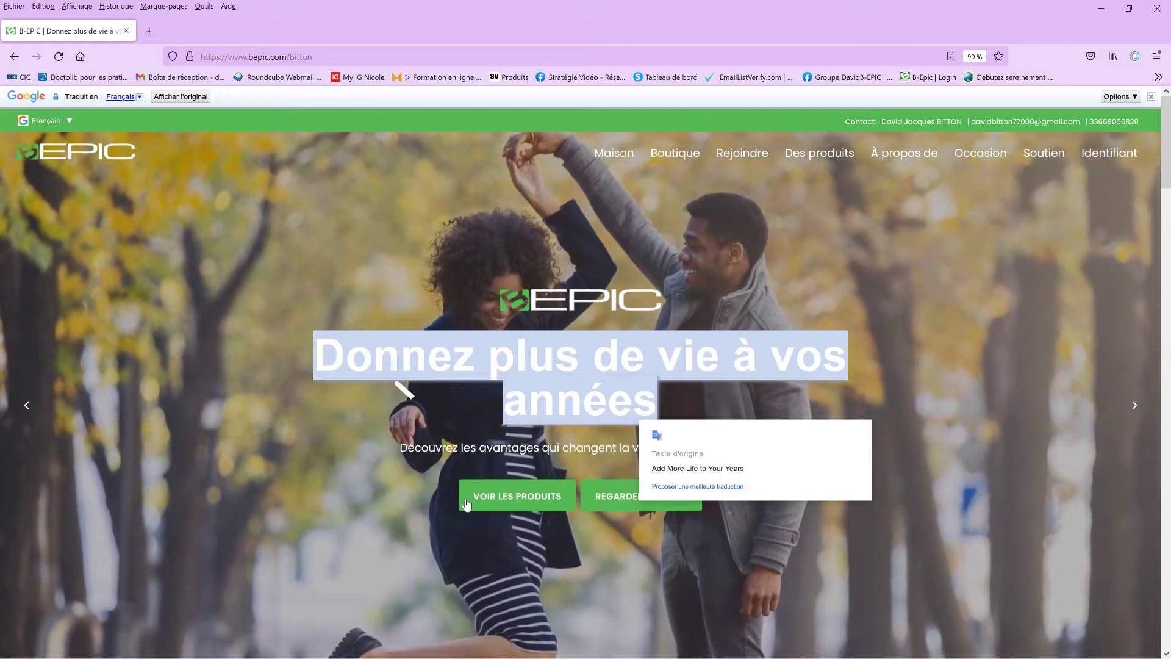
Step: Go through the products page to the online shop and confirm that the proposed sponsor is correct
click(519, 503)
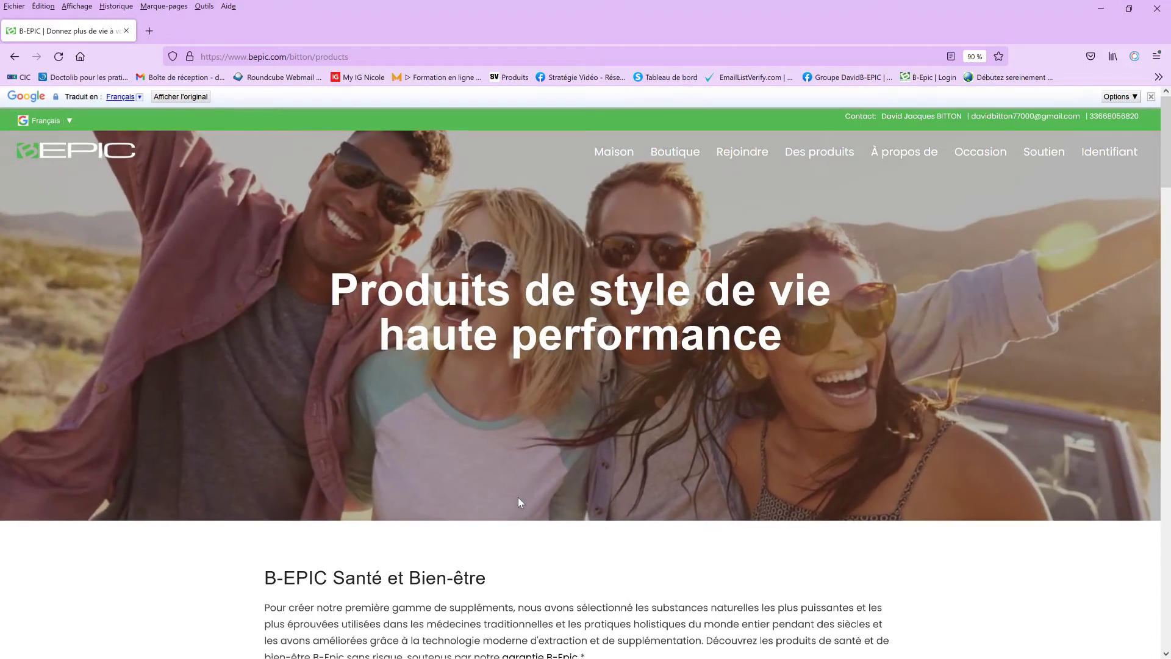
click(679, 156)
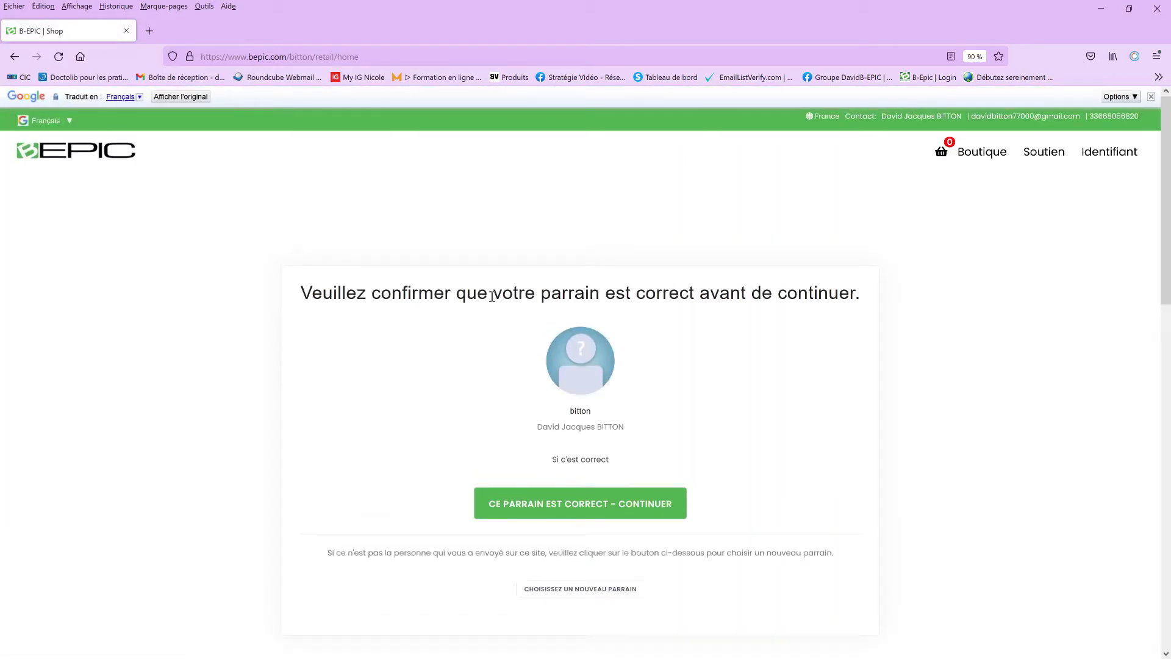
mouse_move(569, 297)
click(628, 506)
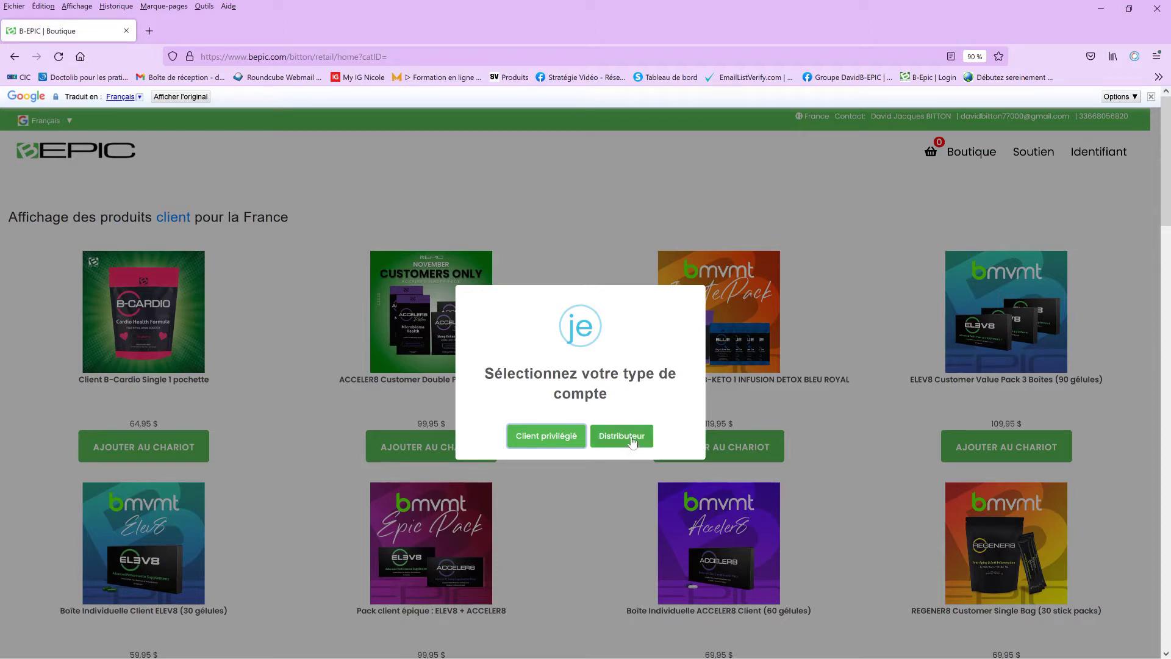
Step: Select the Client privilégié account type and browse the shop catalogue to the Allevi8Pro Customer Single product
mouse_move(542, 441)
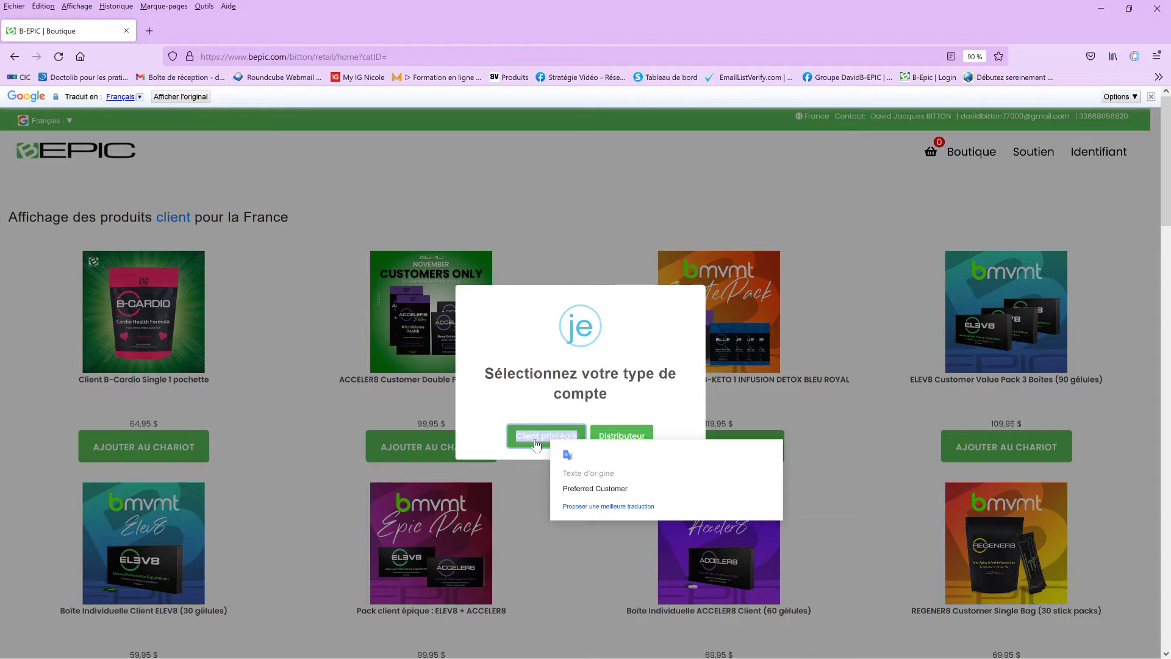
click(537, 438)
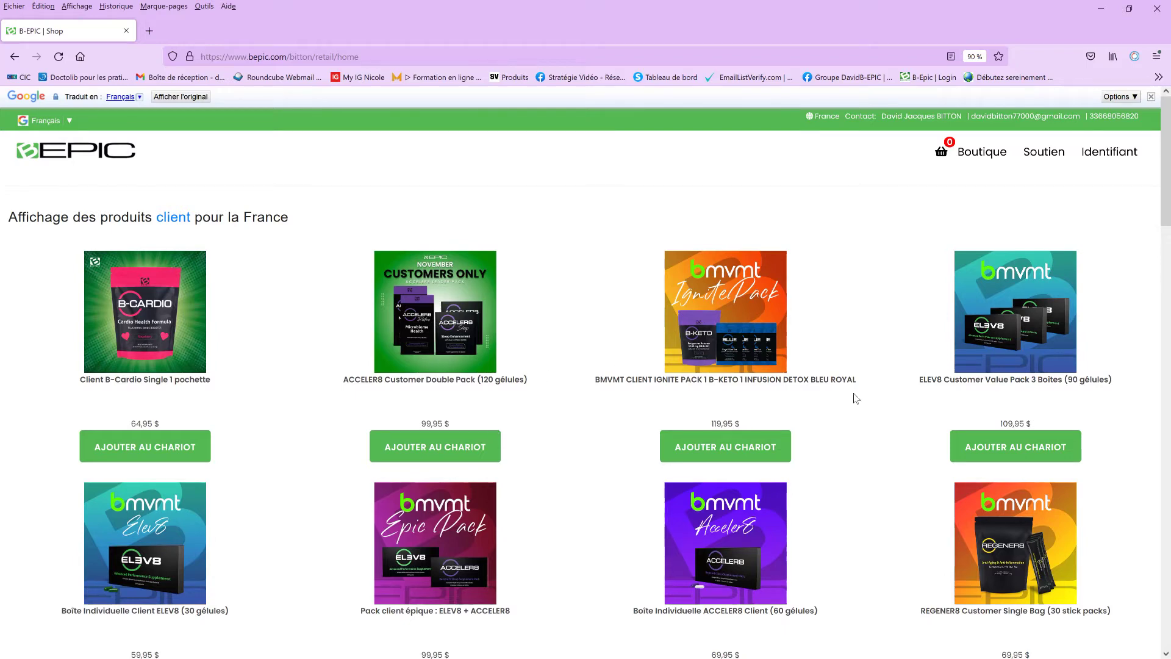
scroll(856, 398, down, 5)
scroll(855, 401, down, 3)
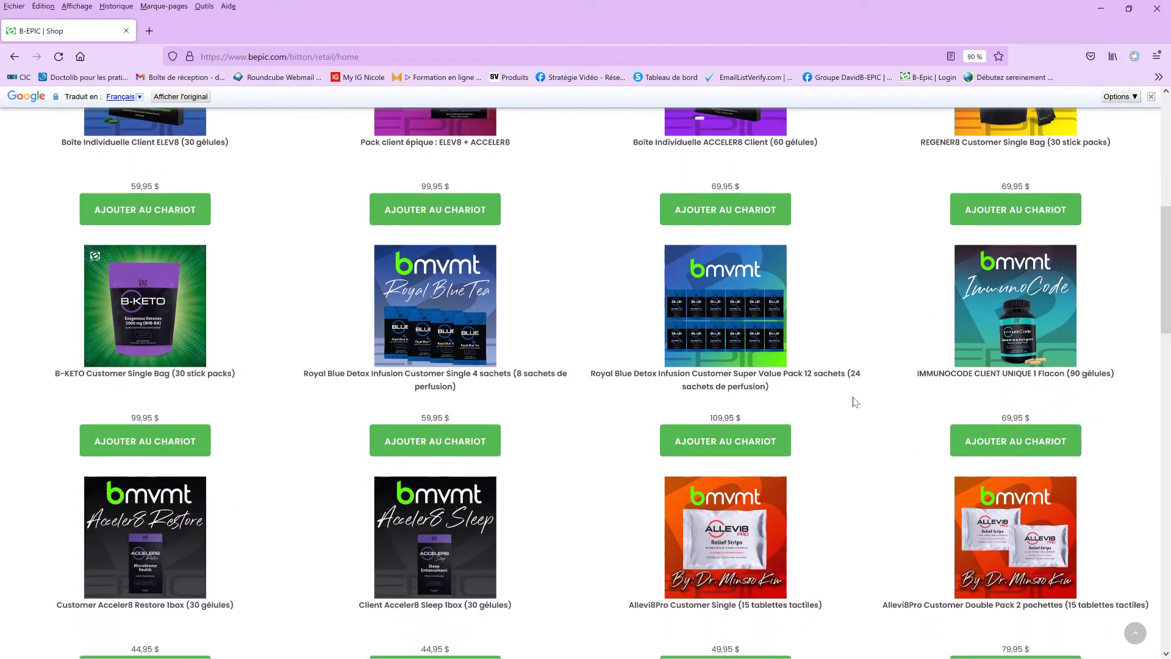
scroll(854, 399, down, 4)
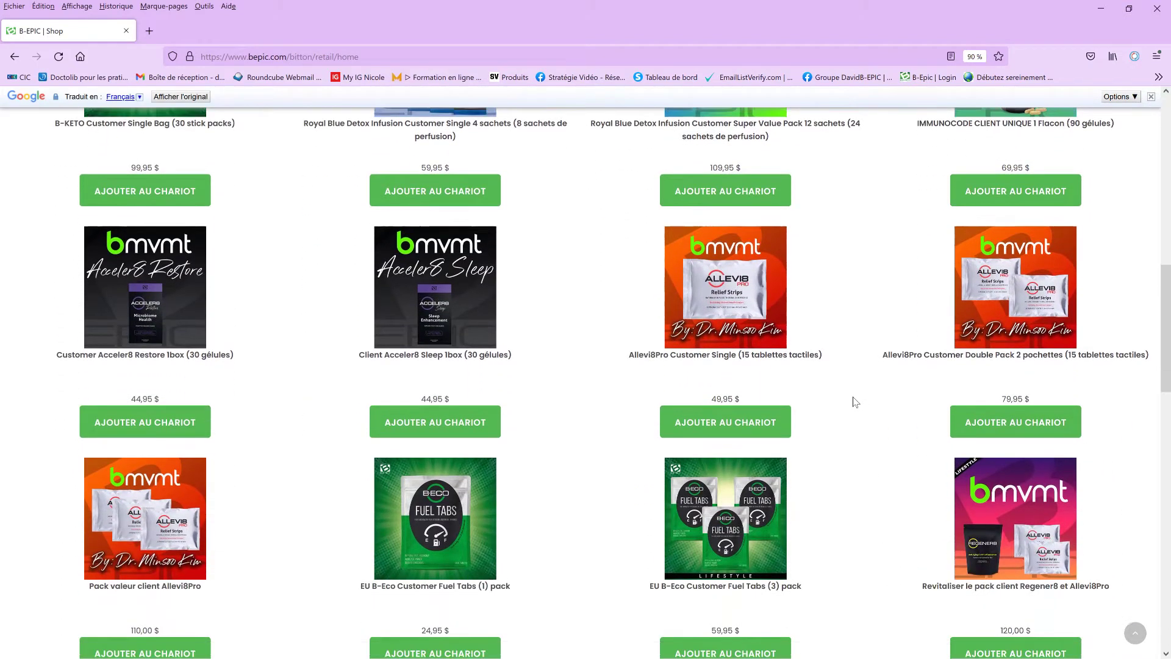
scroll(854, 401, down, 1)
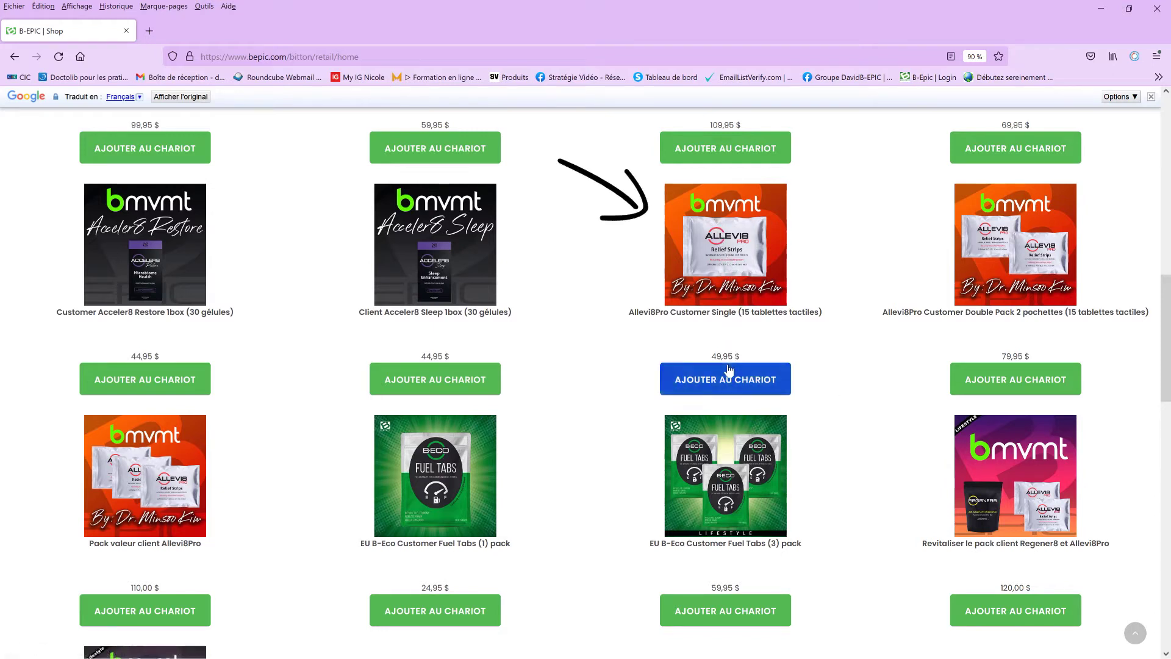
mouse_move(730, 359)
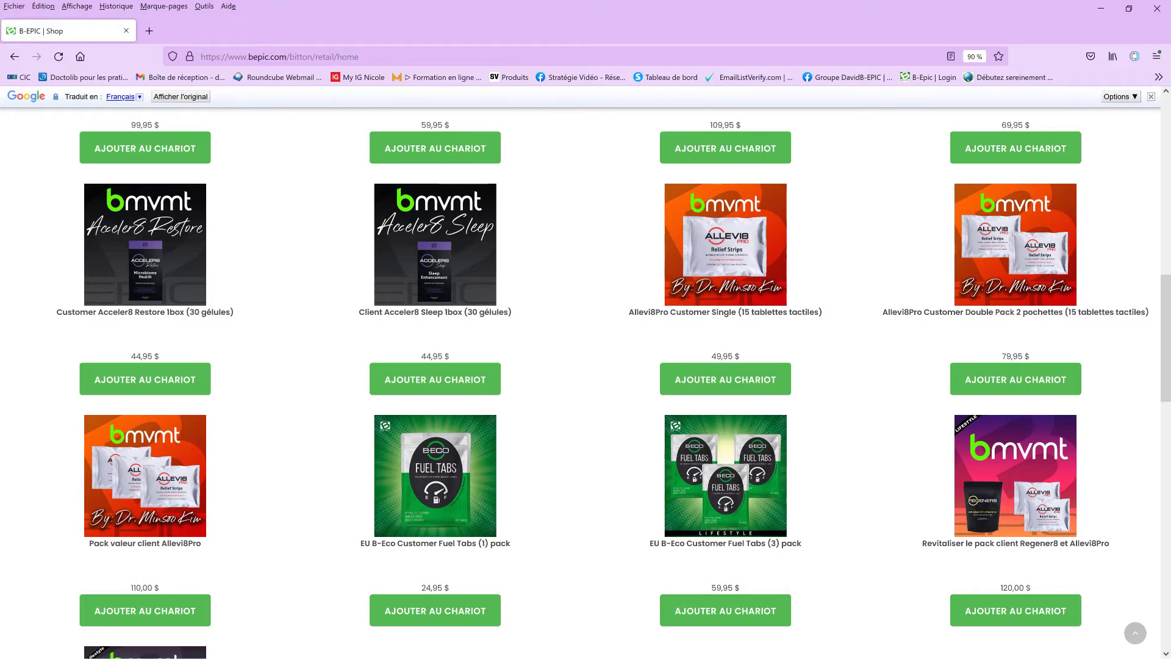
Step: Switch to the Excel workbook Catalogue Prix clients.xlsx and examine the Allevi8Pro Customer Single unit price, TVA, shipping and per-envelope cost in dollars and euros
key(alt+Tab)
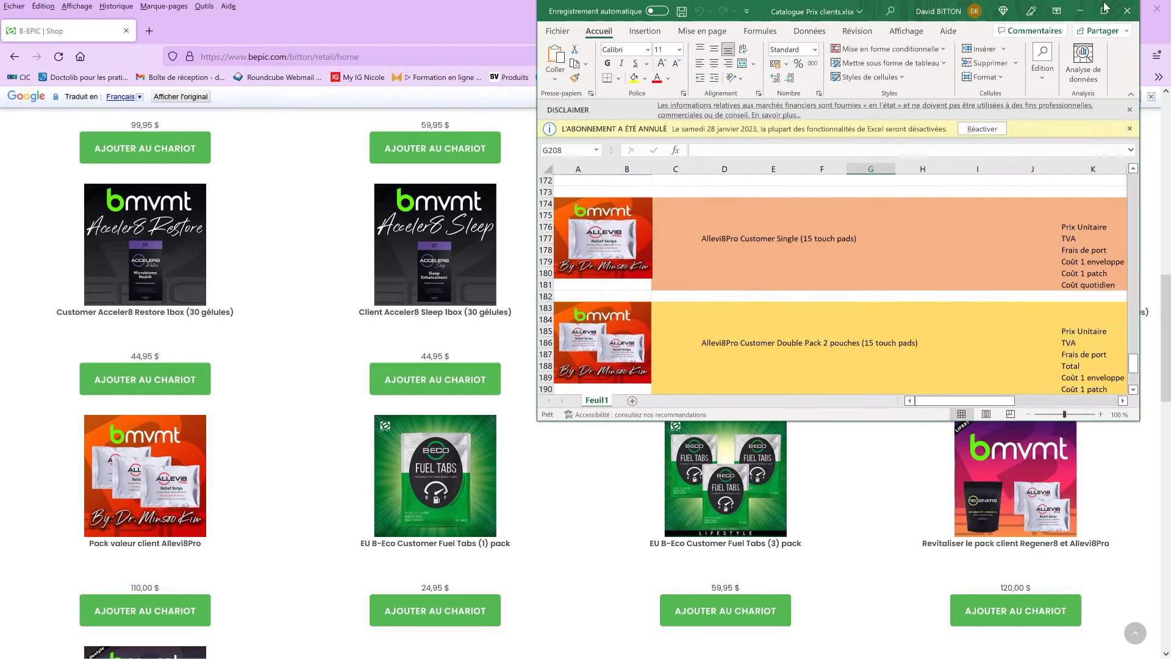
click(1105, 10)
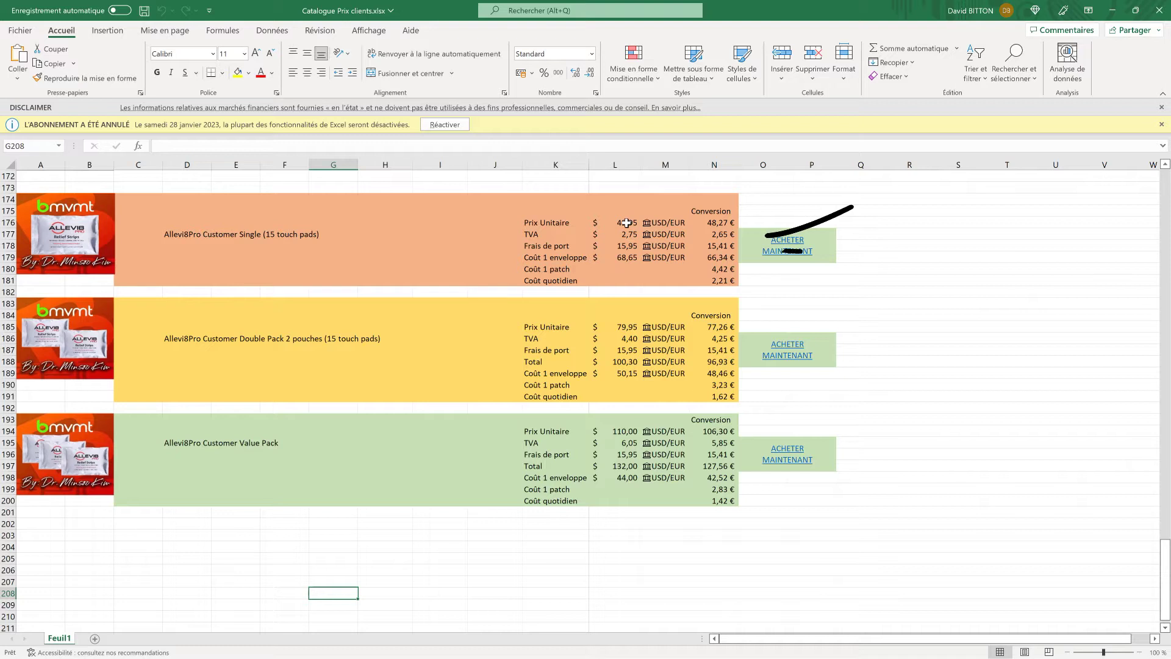
click(626, 223)
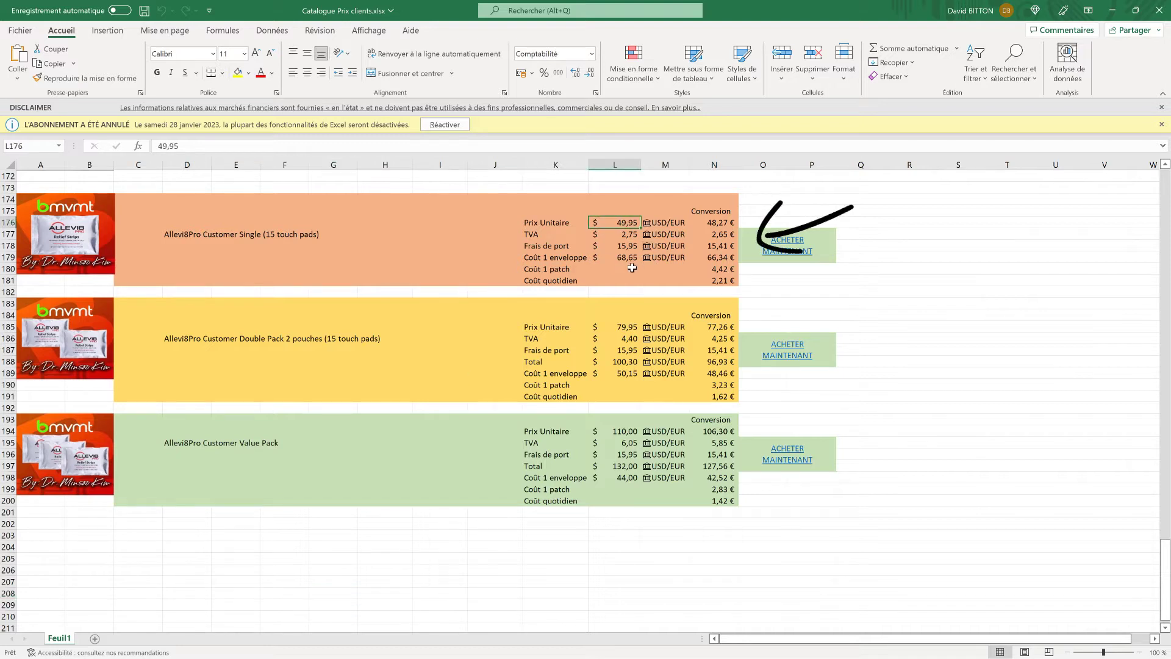
click(628, 235)
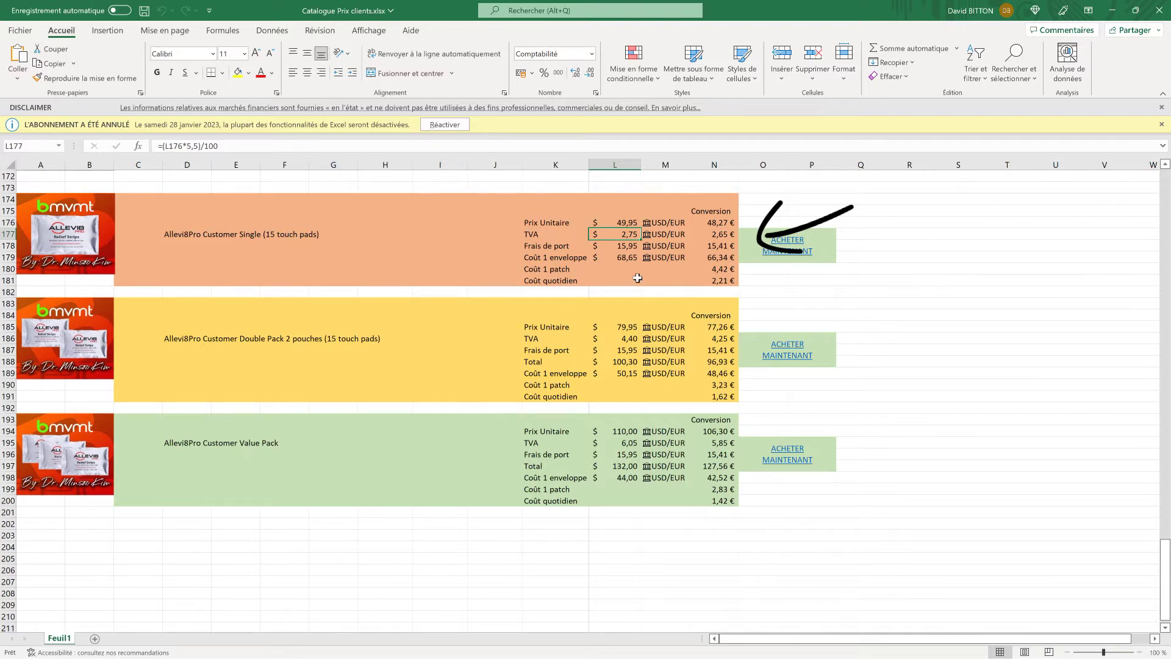
click(613, 247)
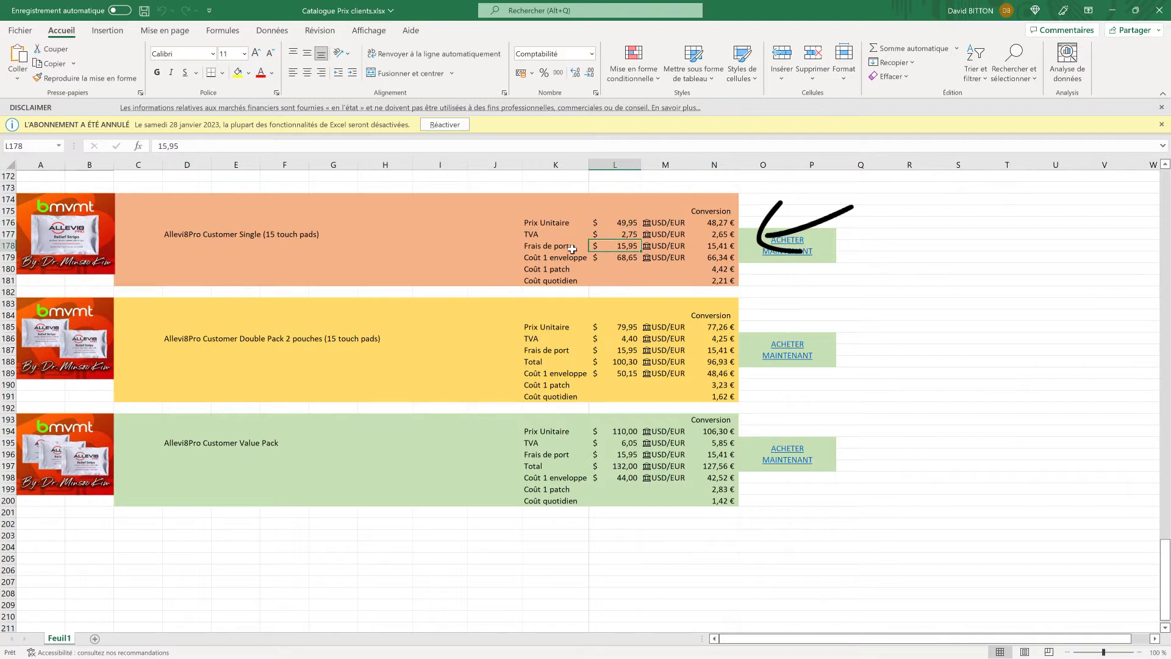
click(622, 259)
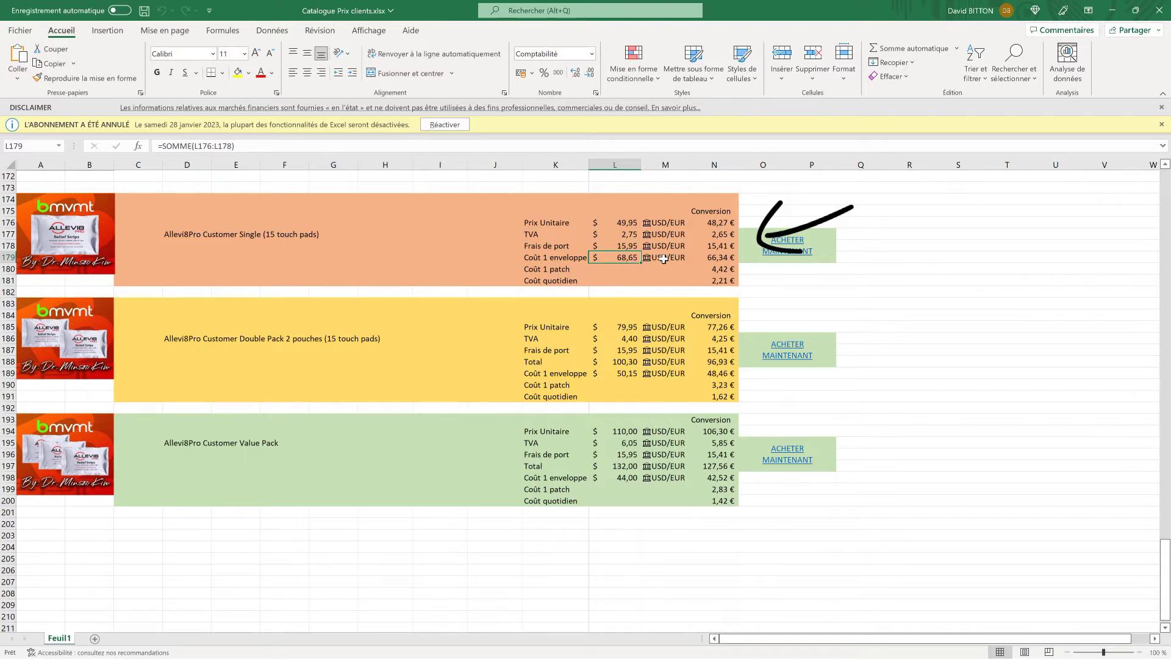
click(722, 258)
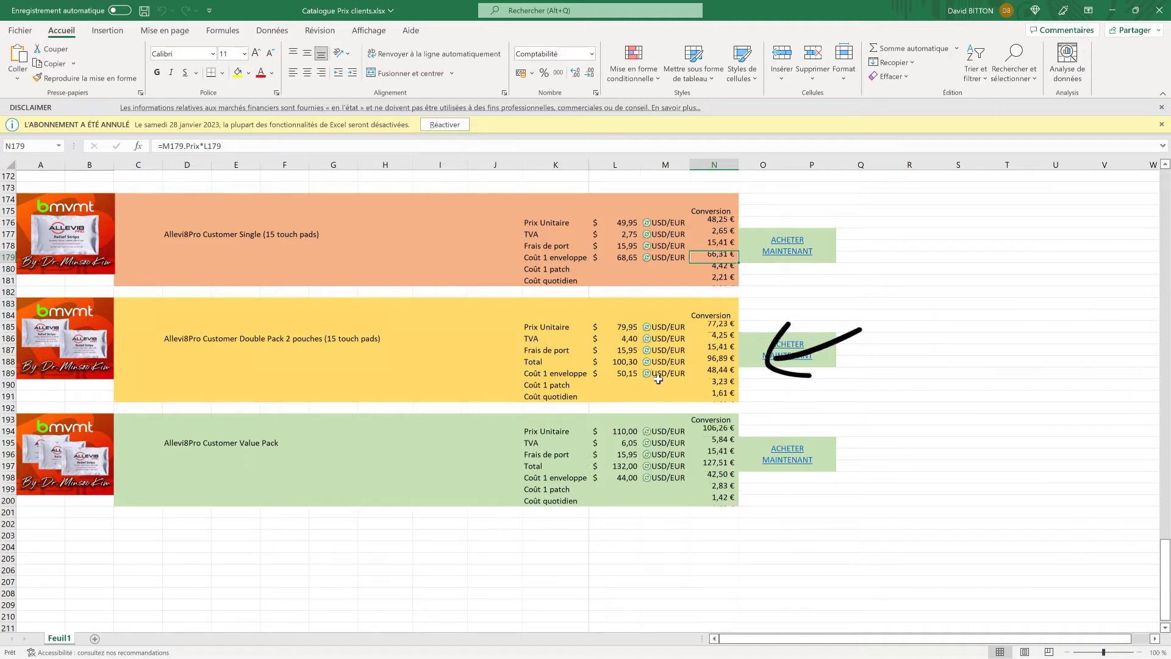
Step: Compare the Allevi8Pro Double Pack's converted per-envelope and daily costs with the Single pack, and check its per-patch cost
click(717, 375)
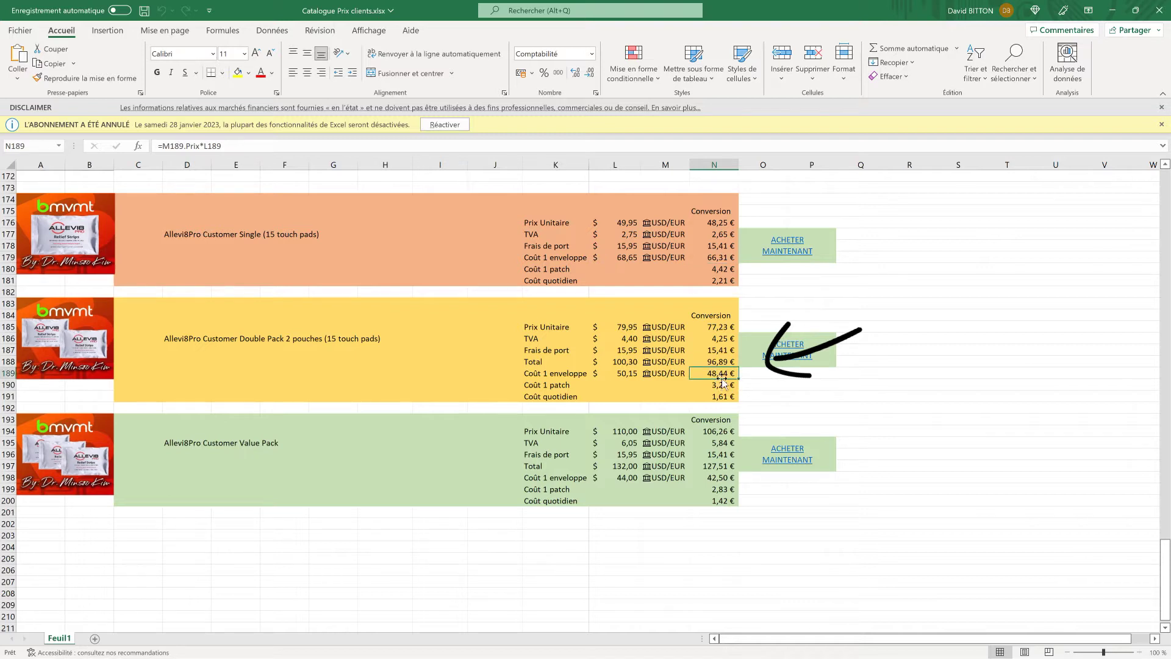
click(718, 256)
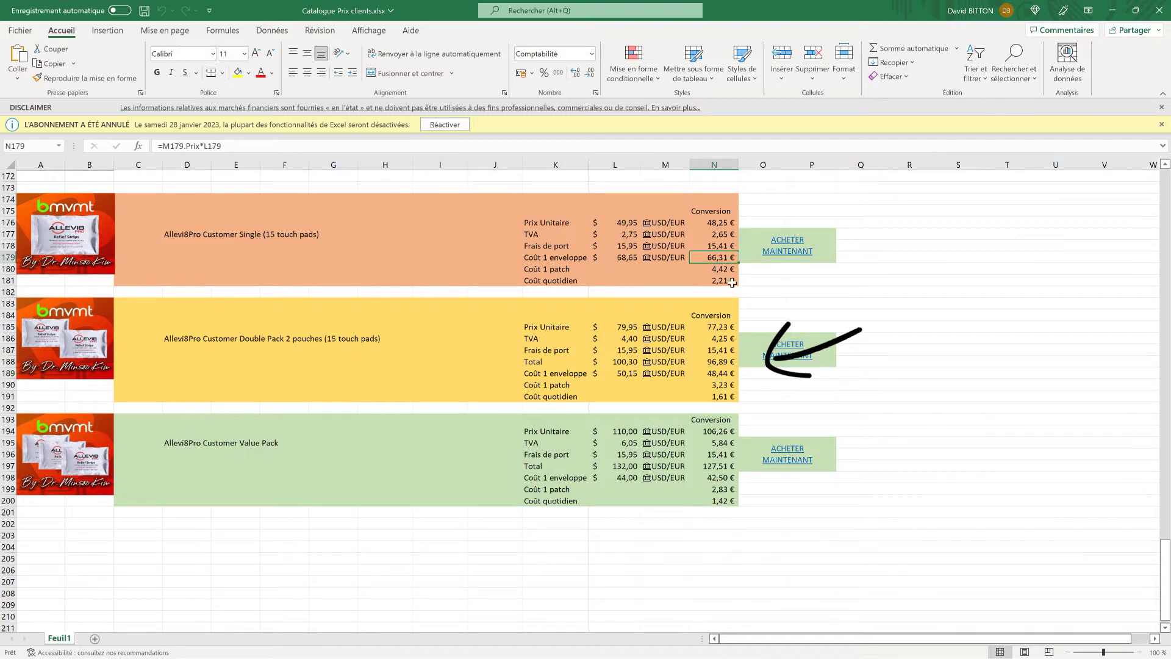
click(717, 375)
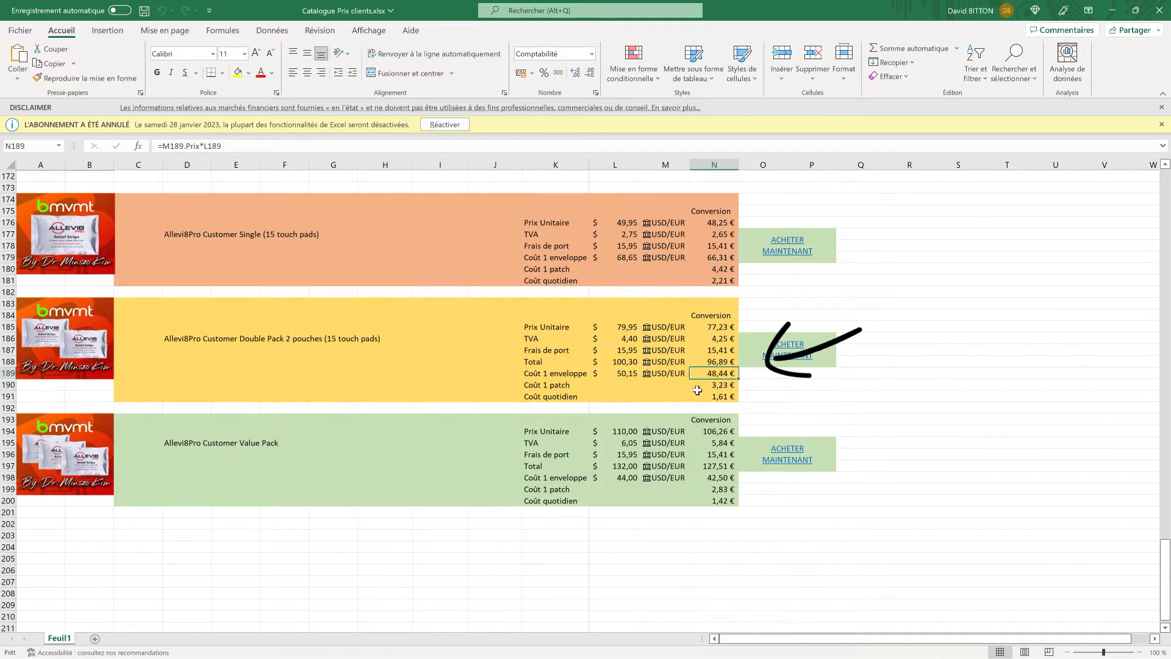
click(722, 390)
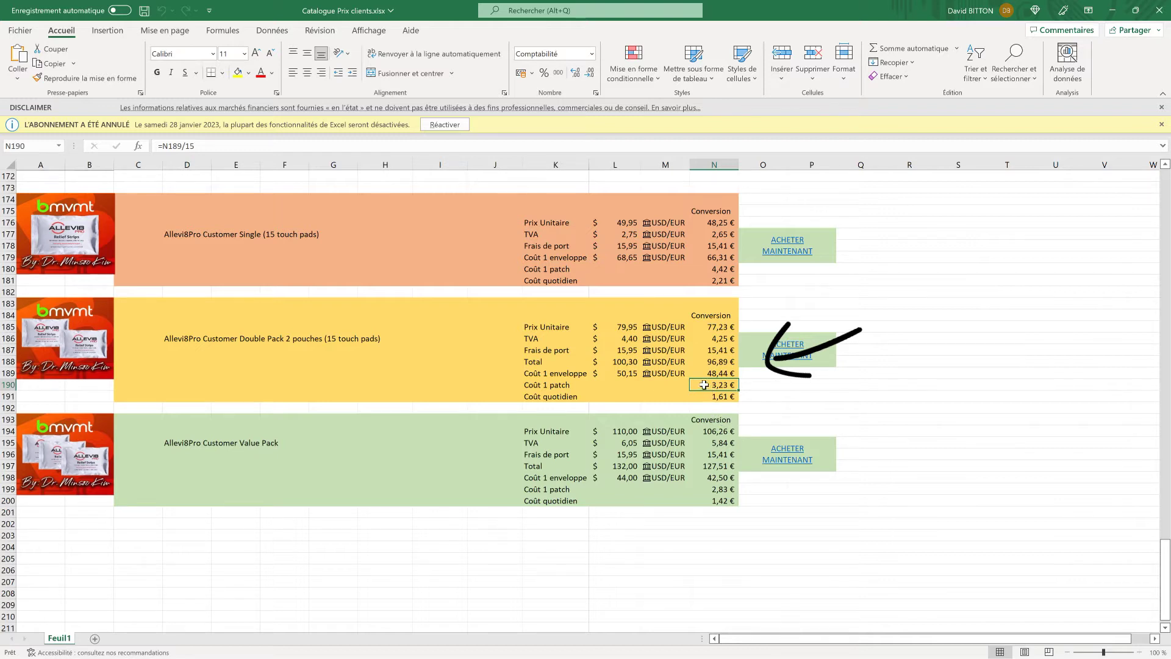
click(720, 400)
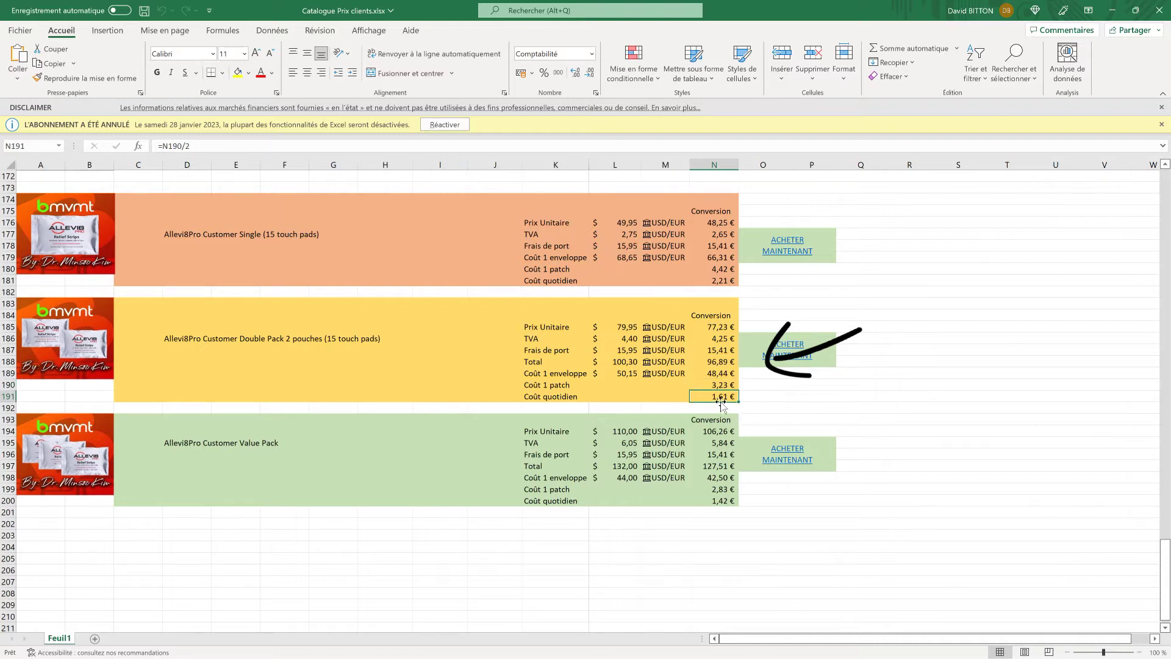
click(721, 282)
click(721, 397)
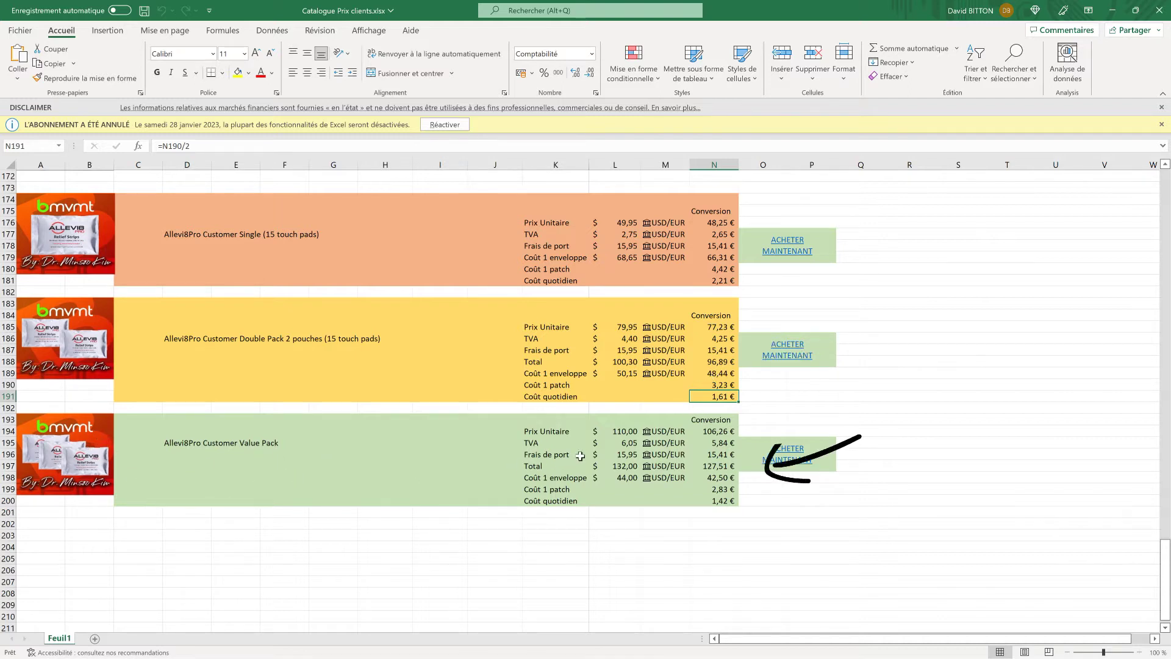
Step: Compare the Allevi8Pro Customer Value Pack's converted per-envelope cost with the Single pack and check the Value Pack's total
click(722, 477)
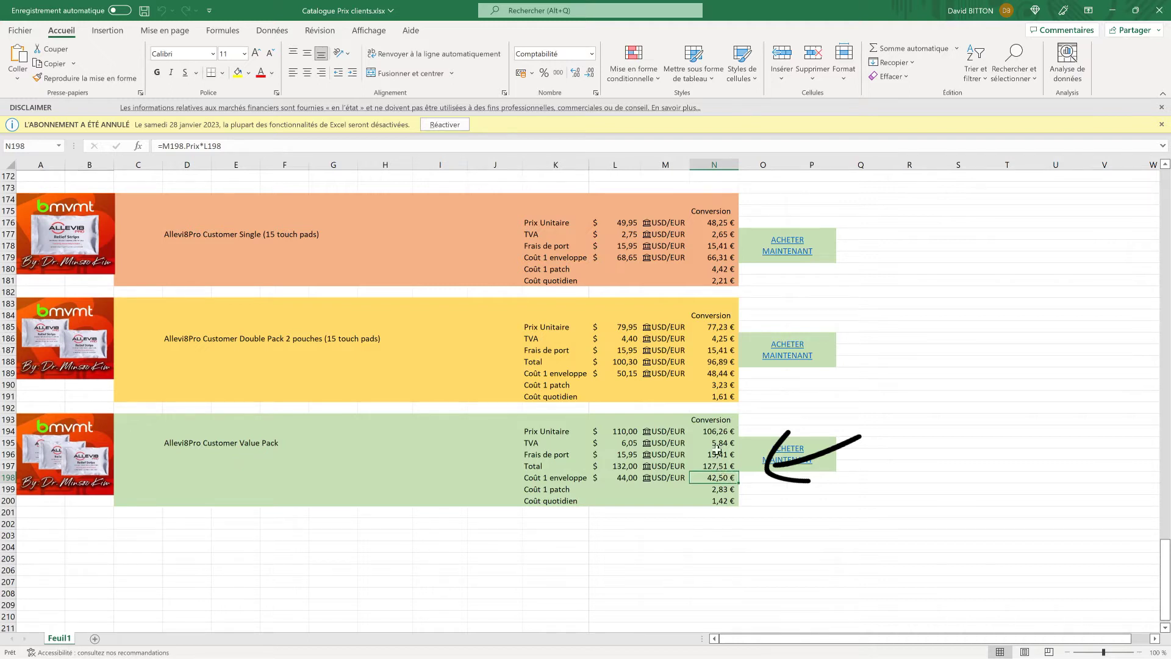
click(721, 258)
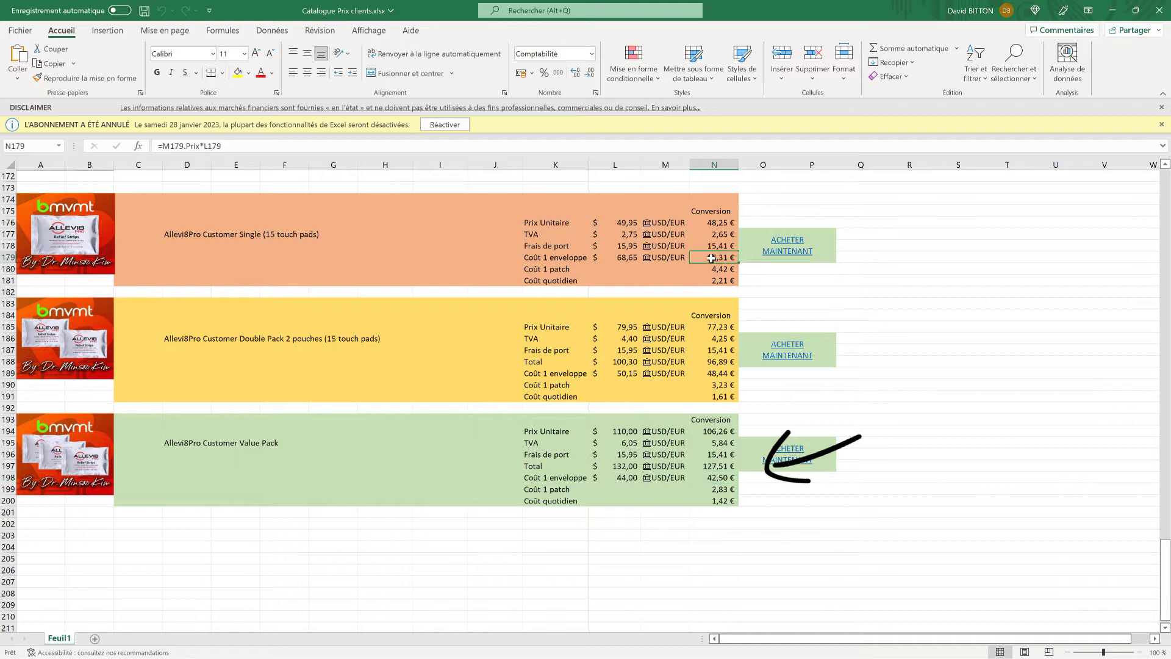
click(713, 467)
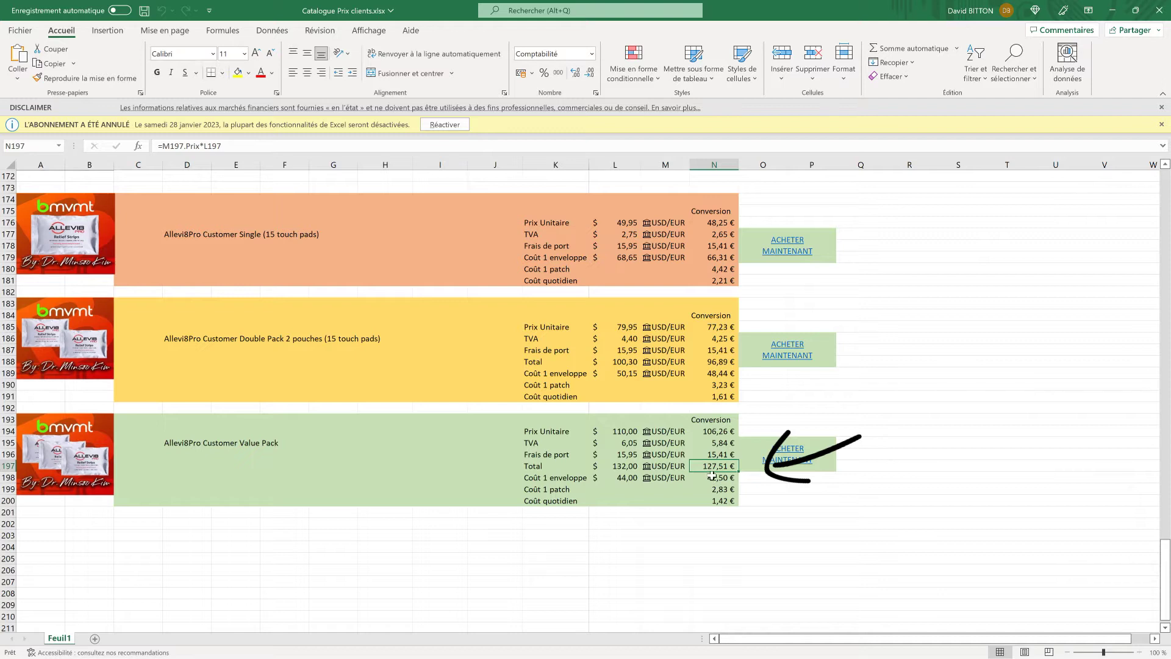
click(715, 480)
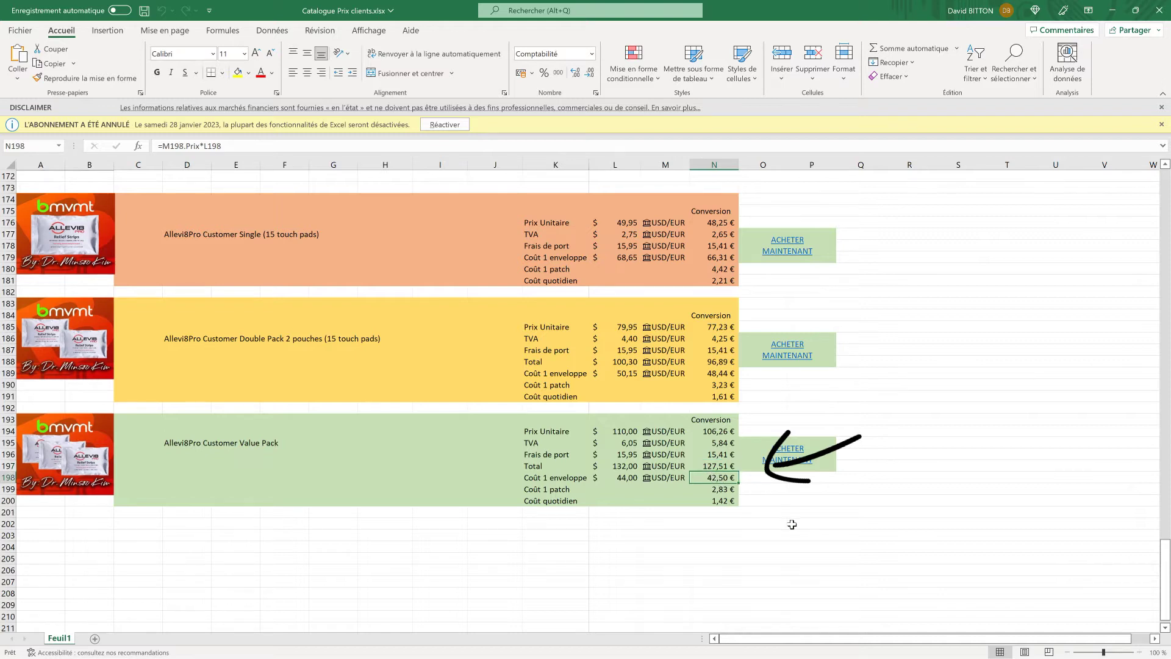
Step: Check the converted per-patch and daily costs of the Allevi8Pro Customer Value Pack
click(717, 491)
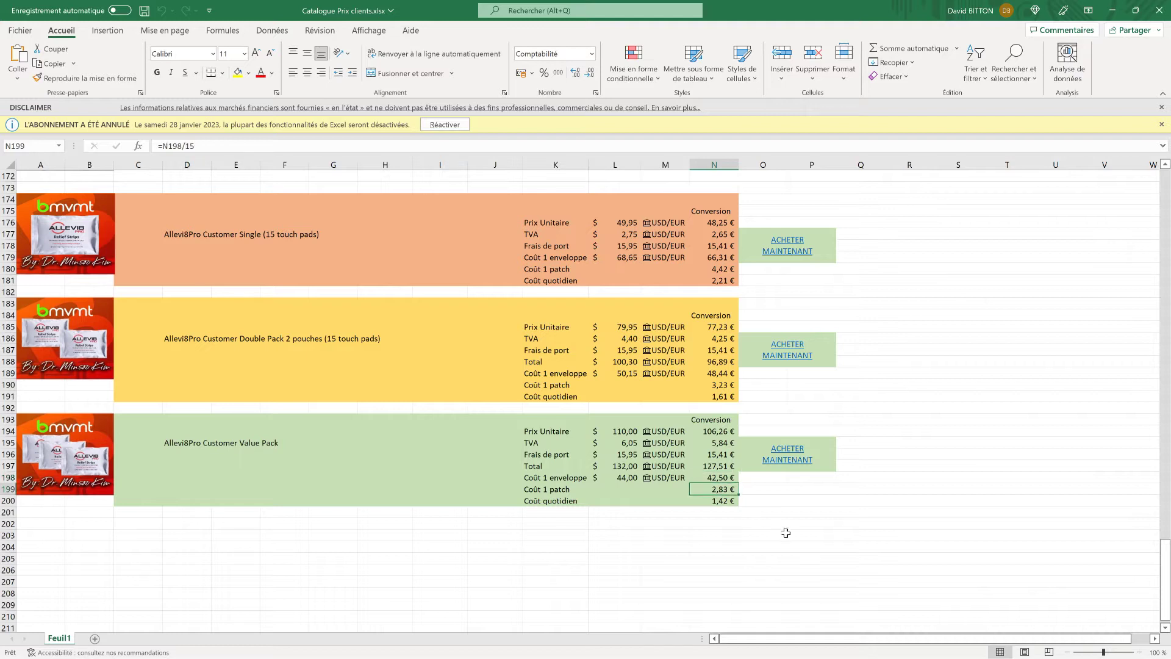
click(721, 502)
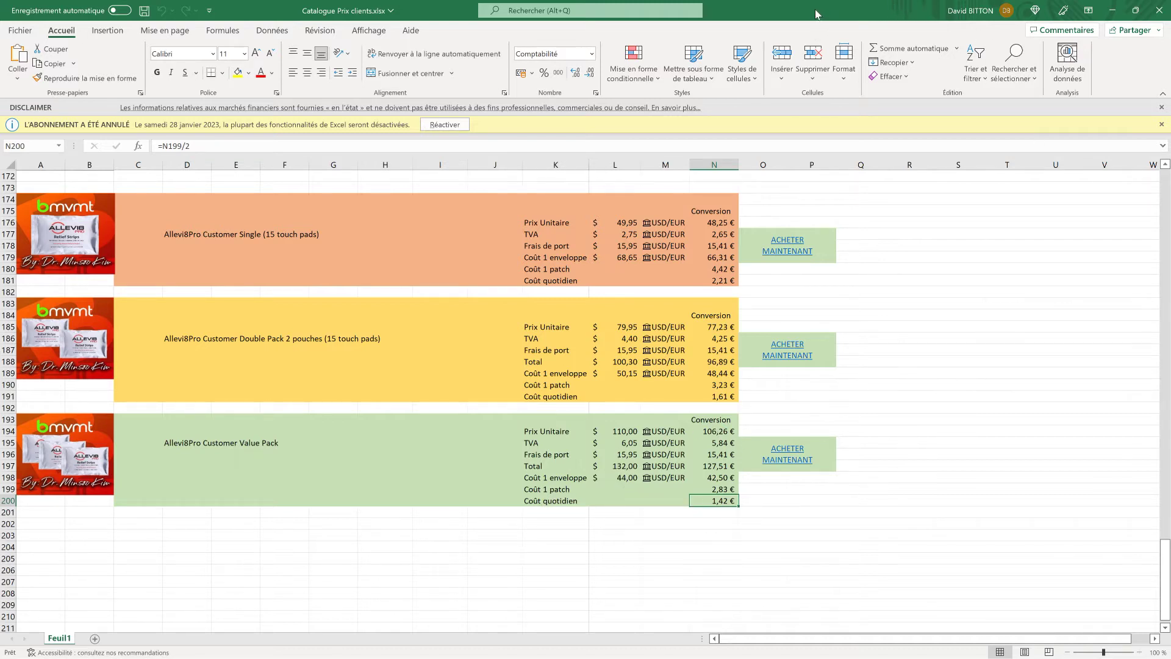
Step: Switch to the B-Epic shop in Firefox, add the Pack valeur client Allevi8Pro to the cart and view the cart
drag(816, 12, 1170, 160)
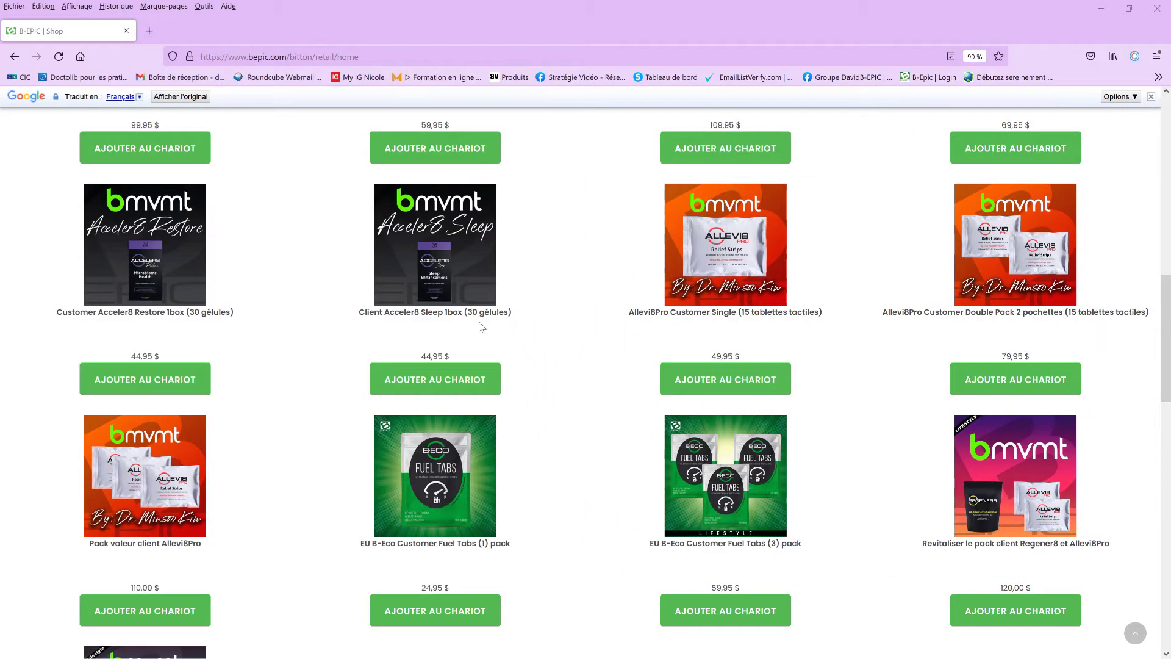
scroll(165, 449, down, 2)
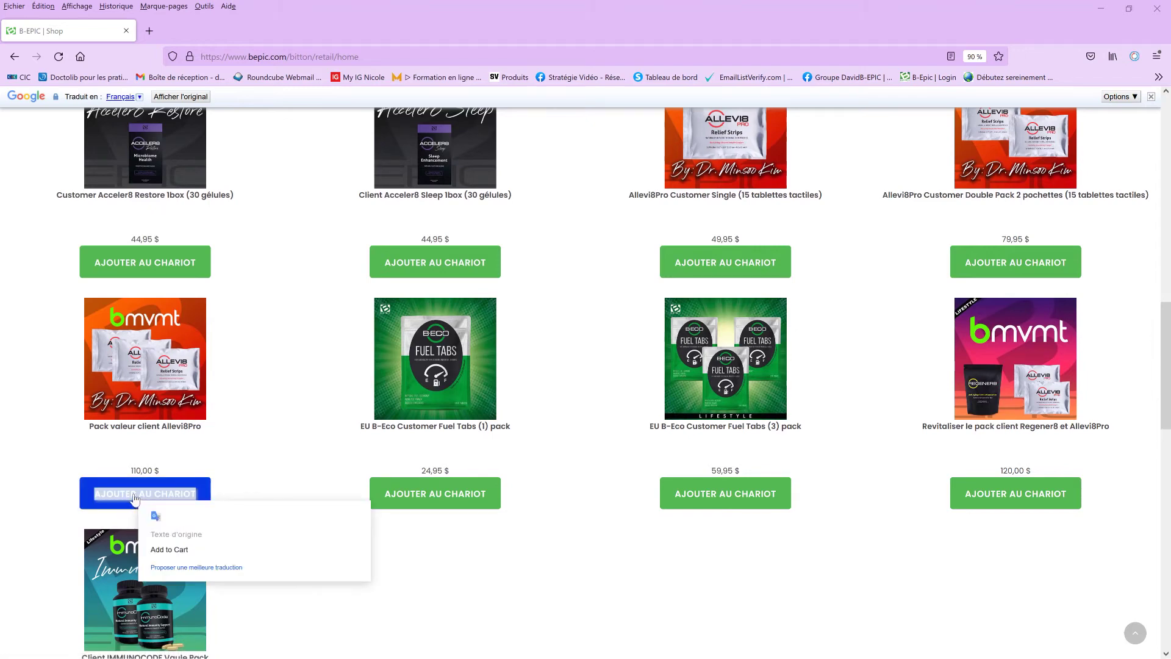
click(135, 497)
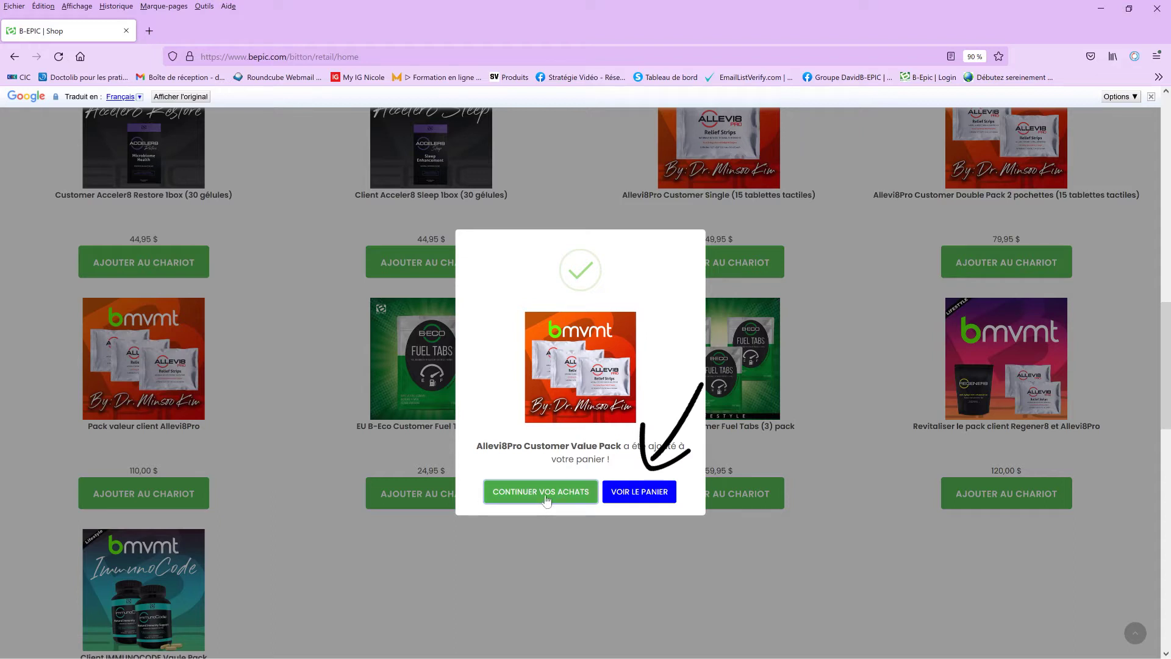
mouse_move(546, 499)
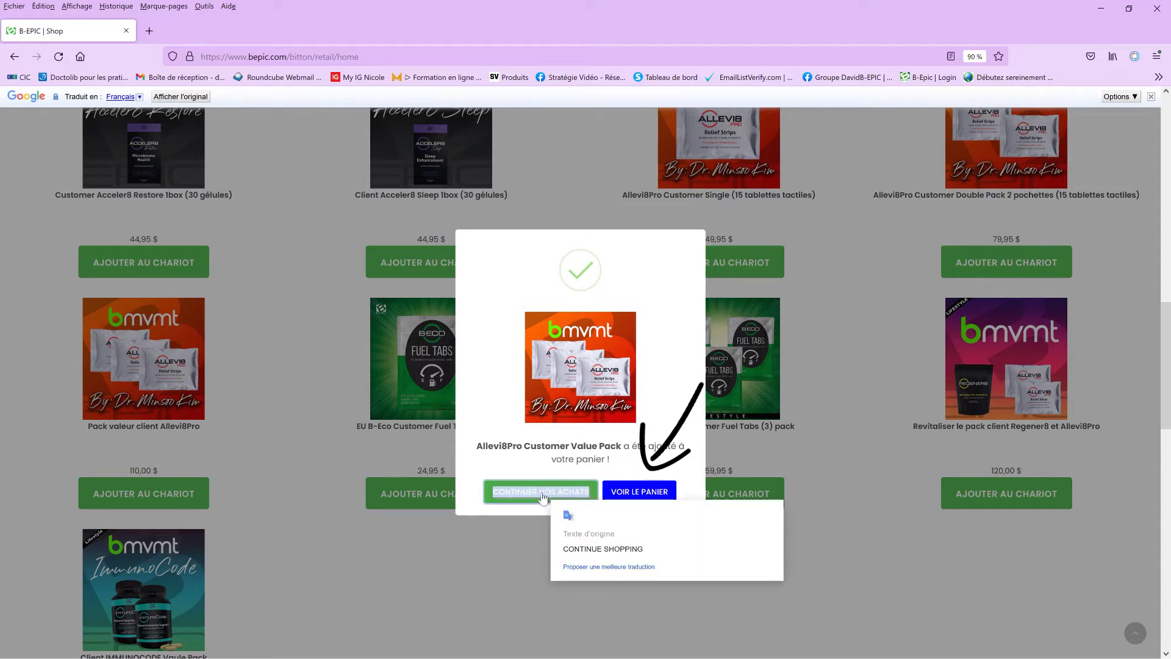
click(651, 493)
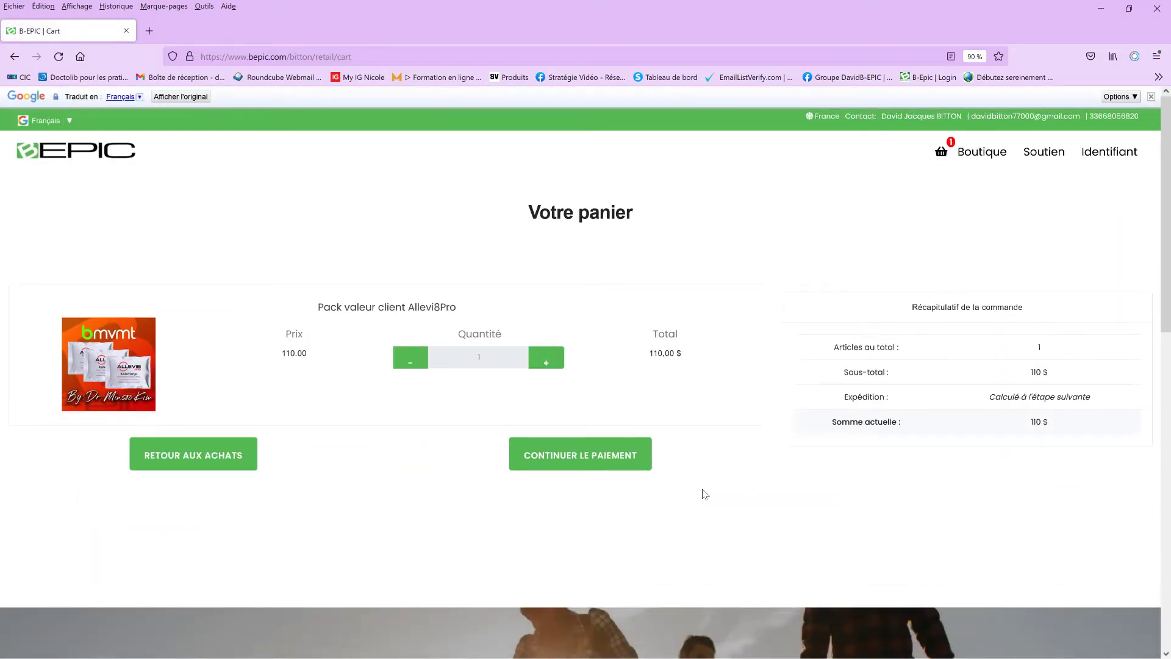
Step: Set the Pack valeur client Allevi8Pro quantity to 3 and continue to payment
click(547, 360)
click(547, 363)
click(547, 368)
click(575, 457)
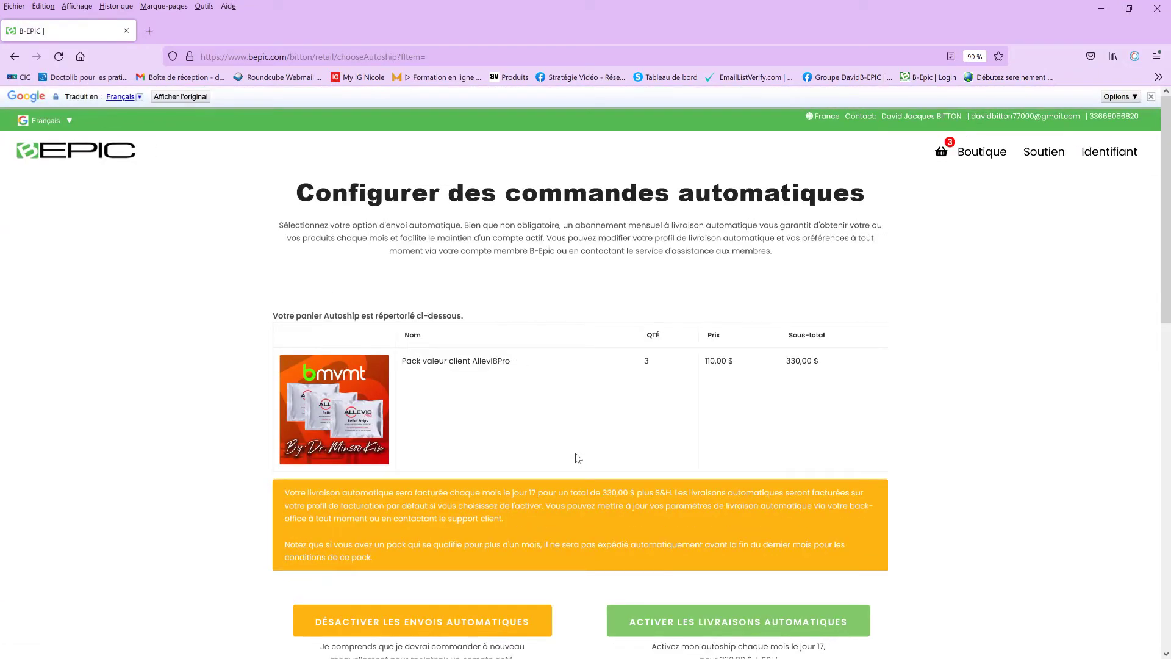
Step: Review the automatic order options and disable automatic shipments
scroll(556, 333, down, 3)
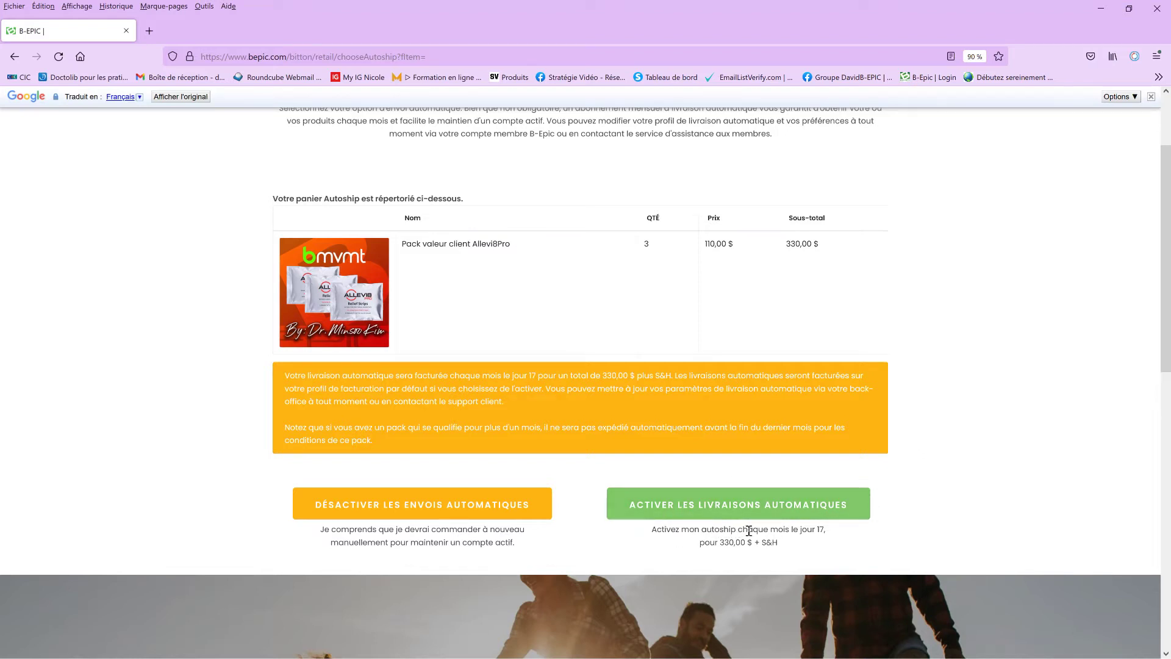
mouse_move(770, 529)
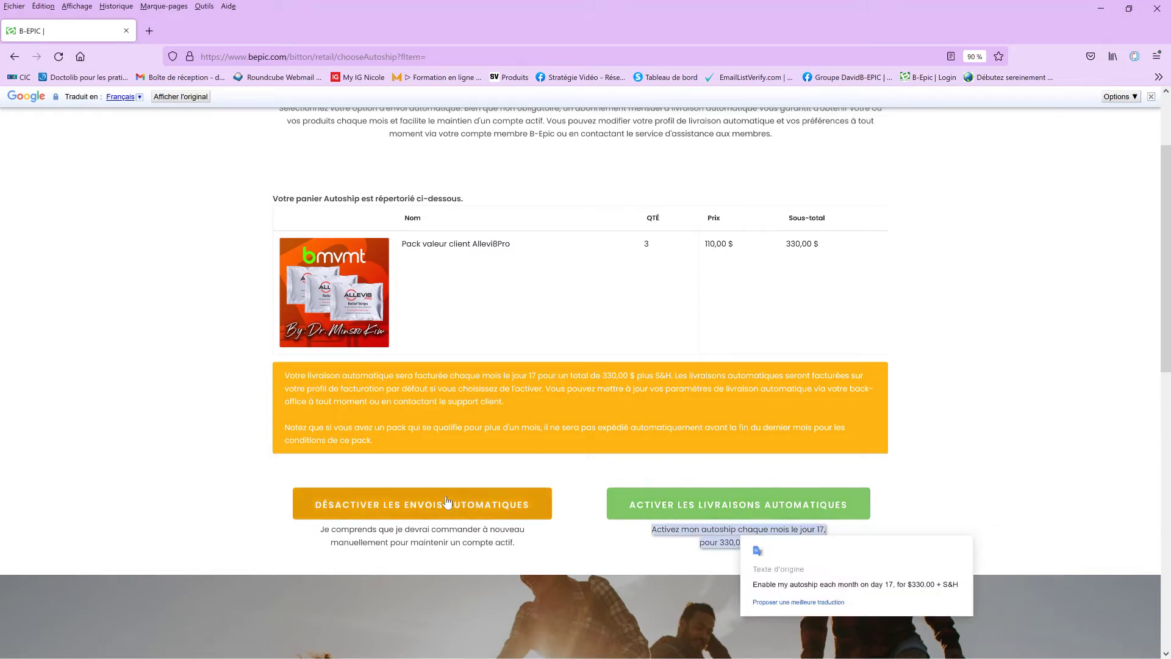
mouse_move(474, 516)
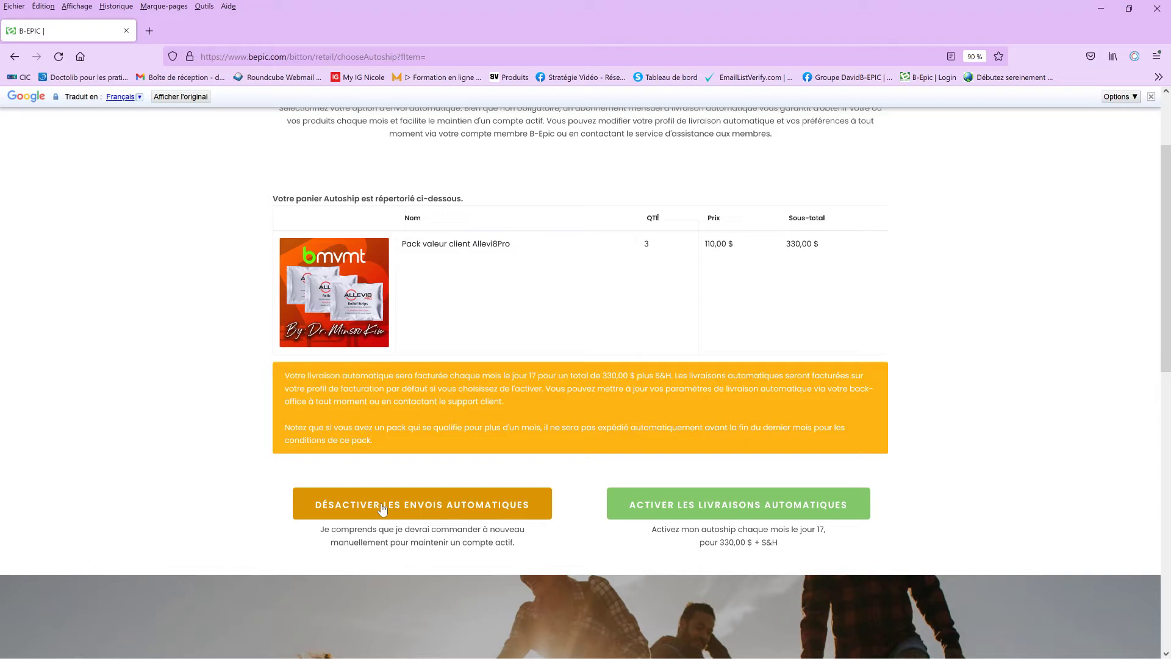
mouse_move(383, 508)
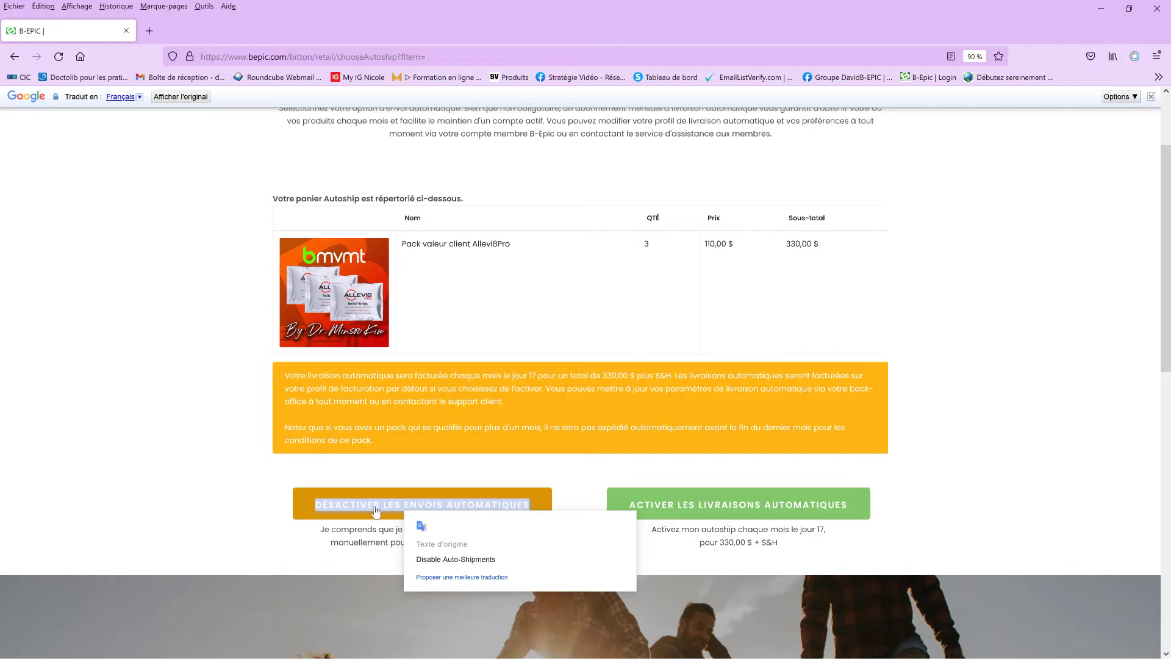
click(377, 510)
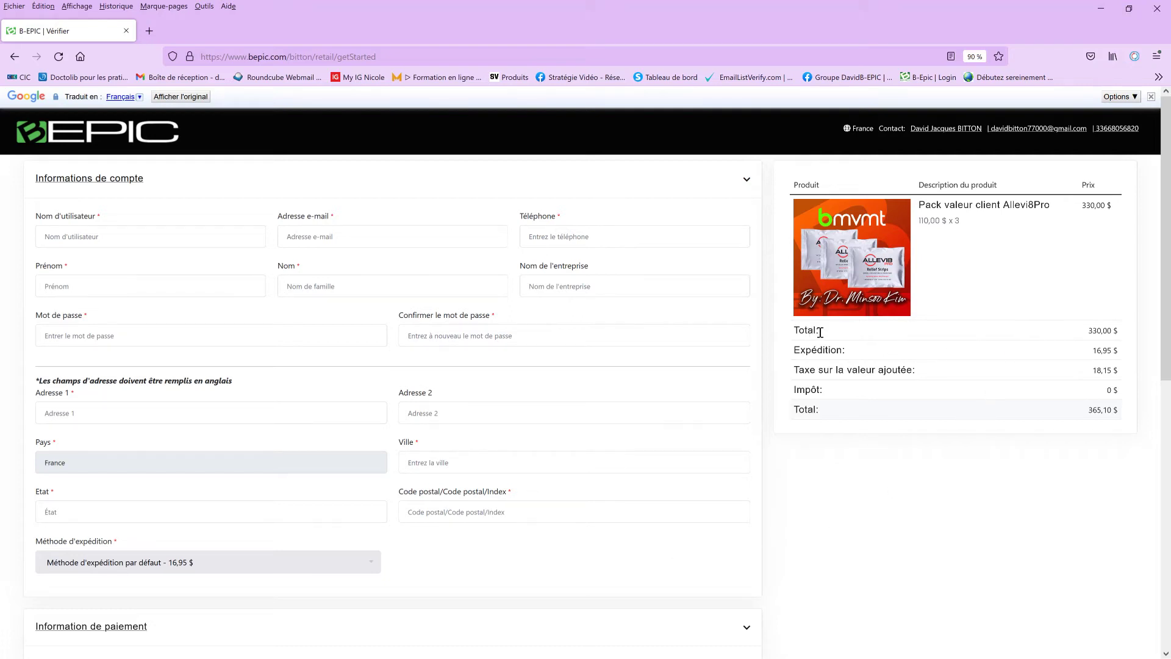
Step: Examine the order summary and the username, e-mail, phone and name fields of the account information form
mouse_move(1097, 333)
click(74, 236)
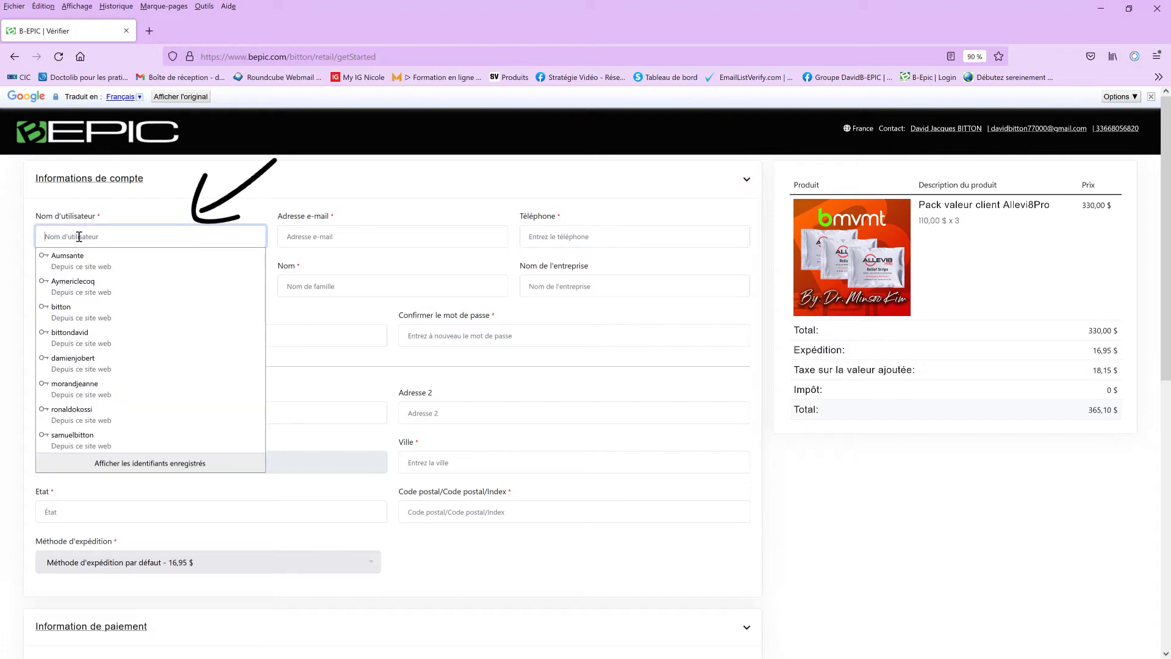
click(106, 213)
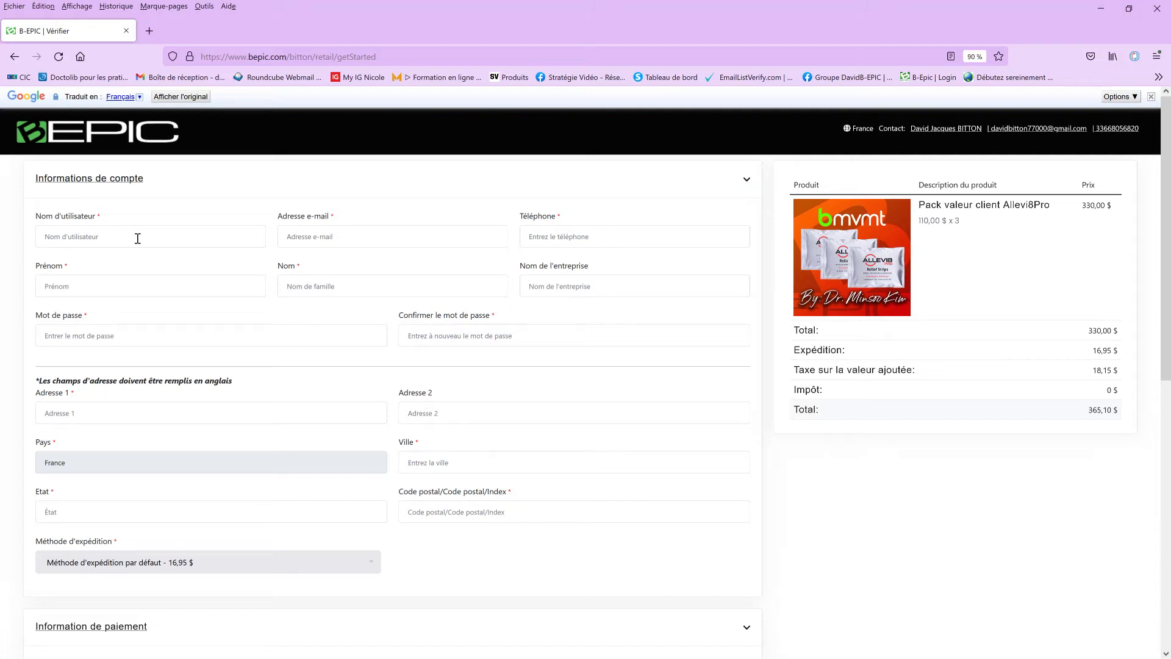
click(313, 236)
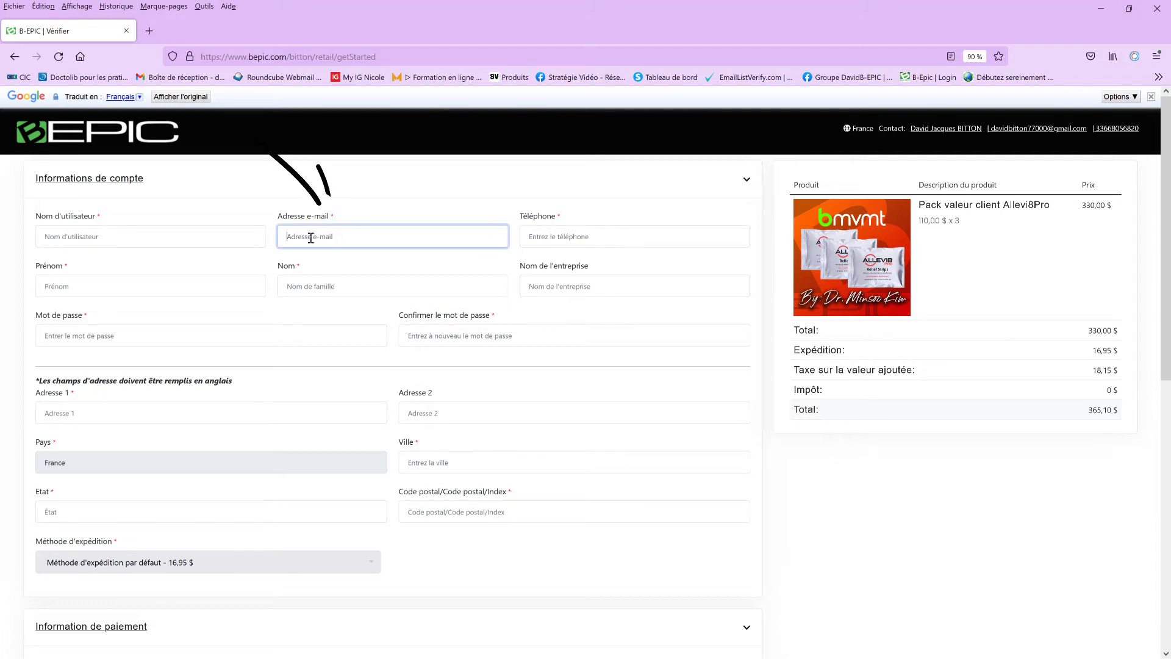
click(563, 236)
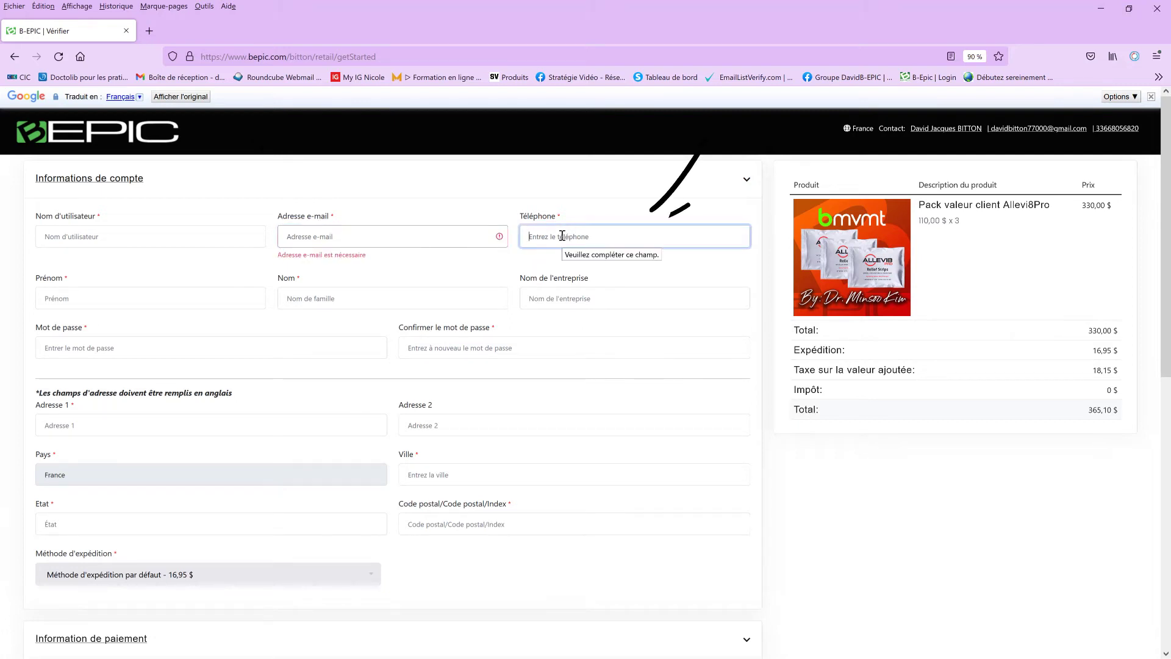
click(139, 299)
click(357, 294)
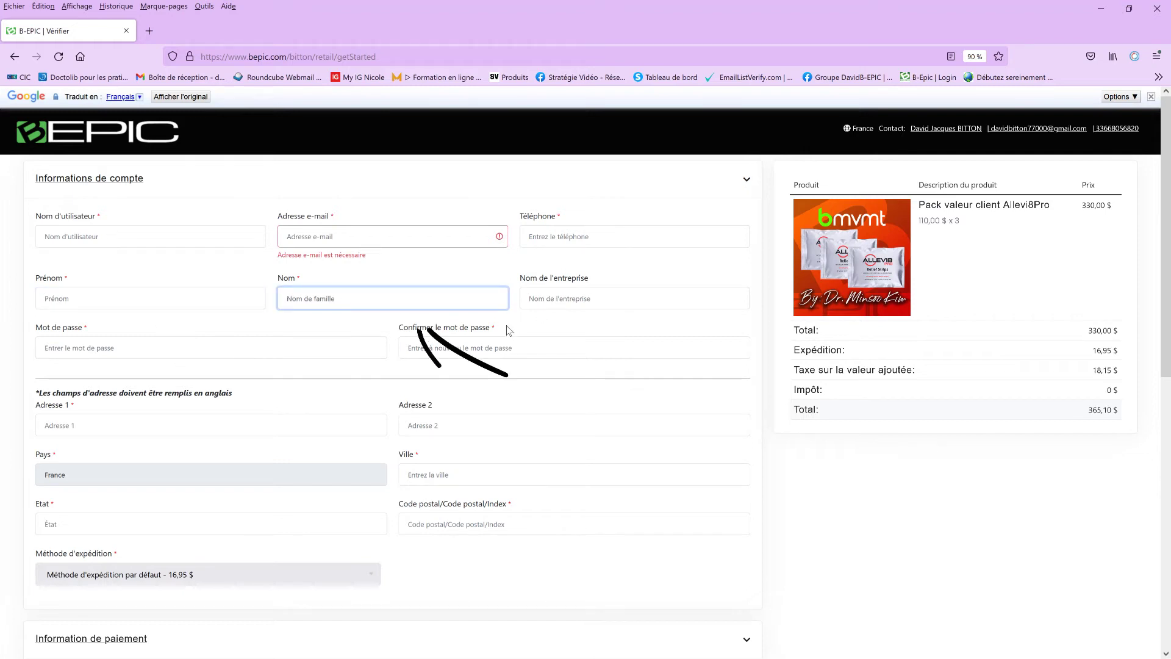
Step: Examine the password, password confirmation, address, postal code and state fields of the account information form
scroll(626, 304, down, 2)
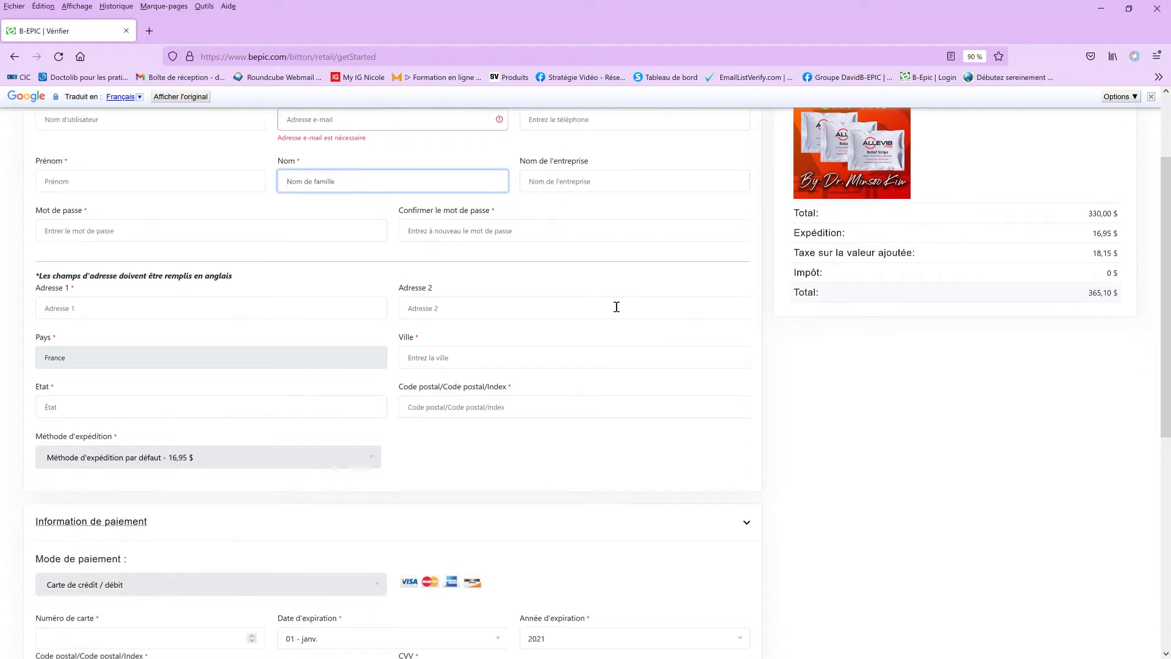
click(98, 233)
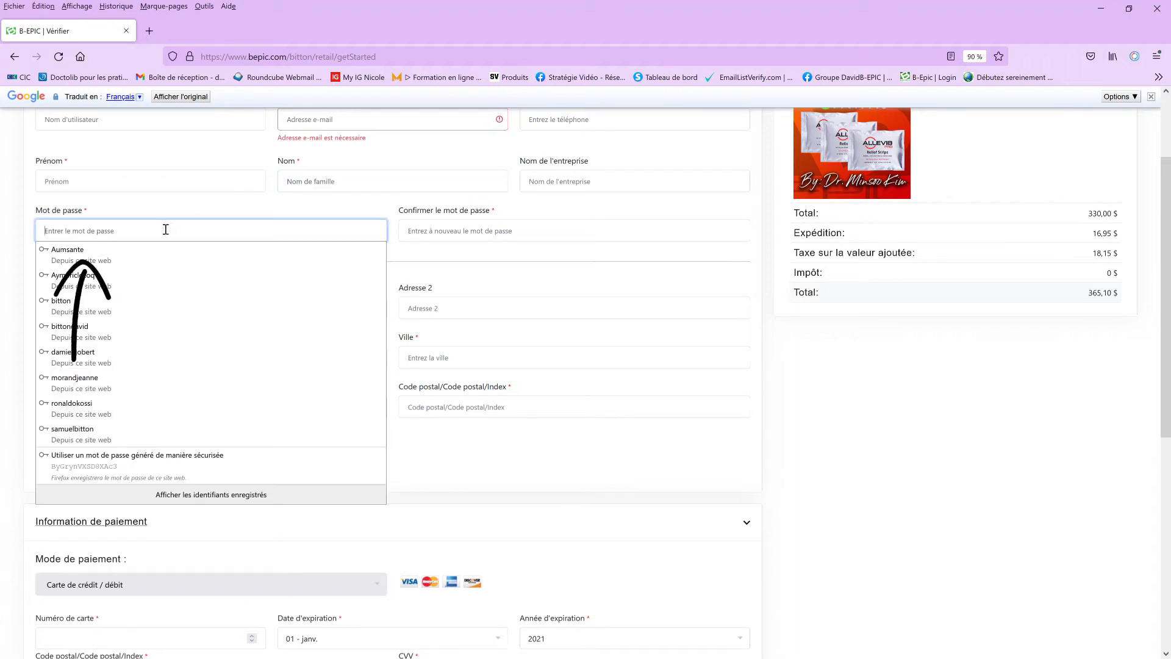
click(462, 233)
click(365, 267)
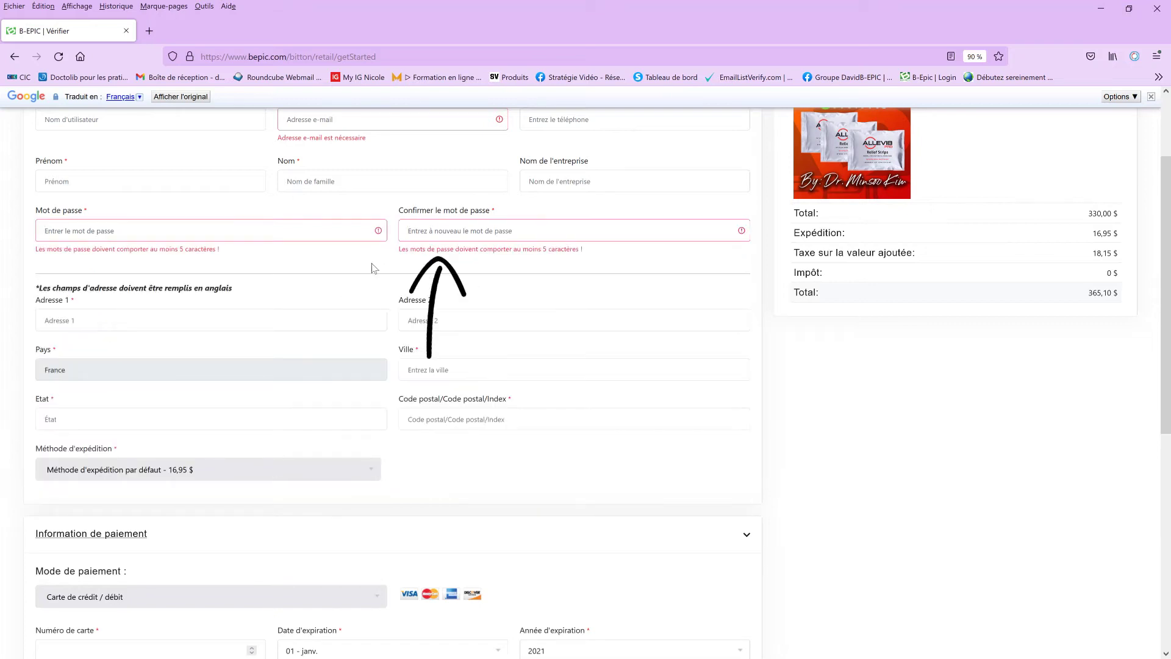
scroll(384, 279, up, 2)
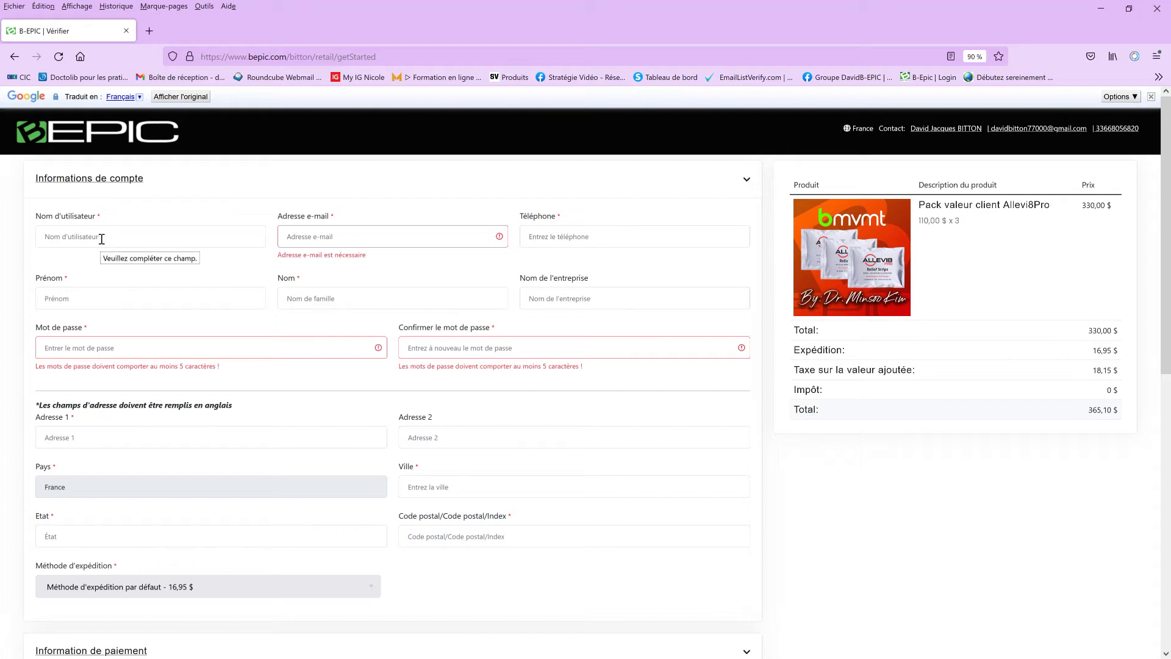
scroll(222, 356, down, 2)
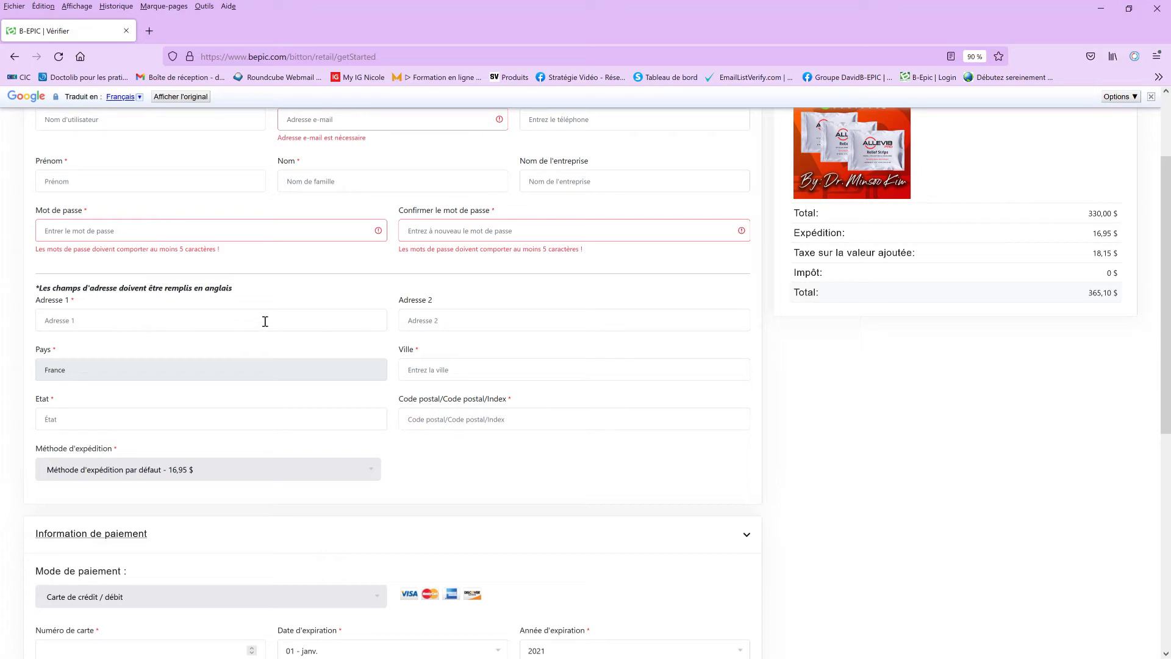
scroll(288, 326, down, 1)
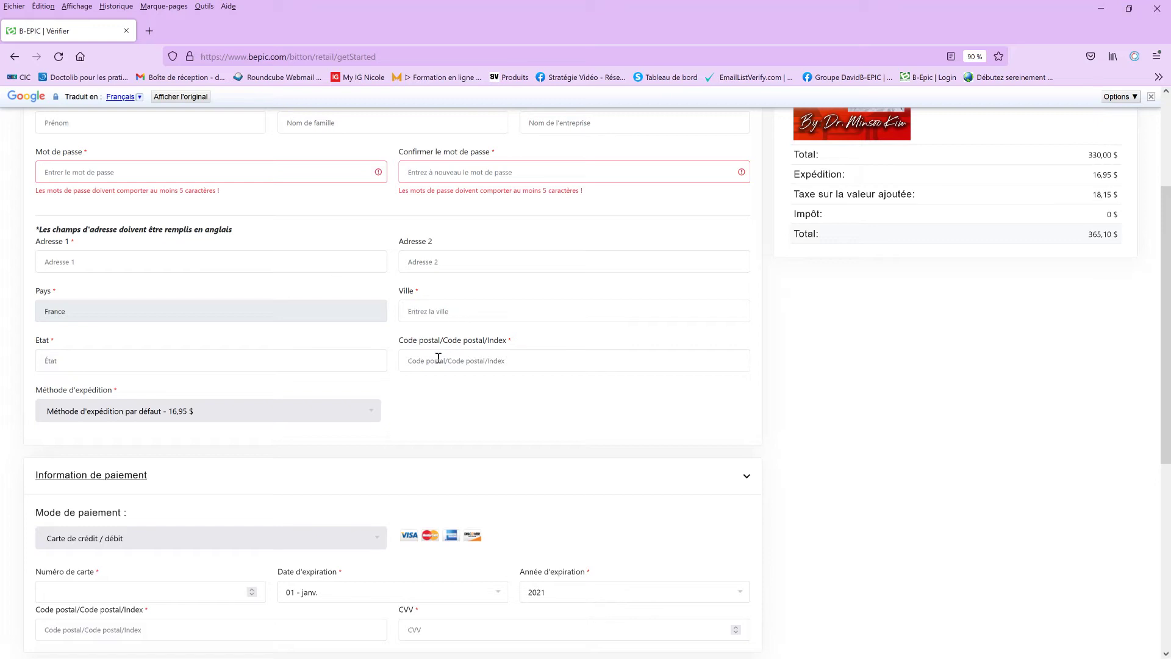
click(246, 364)
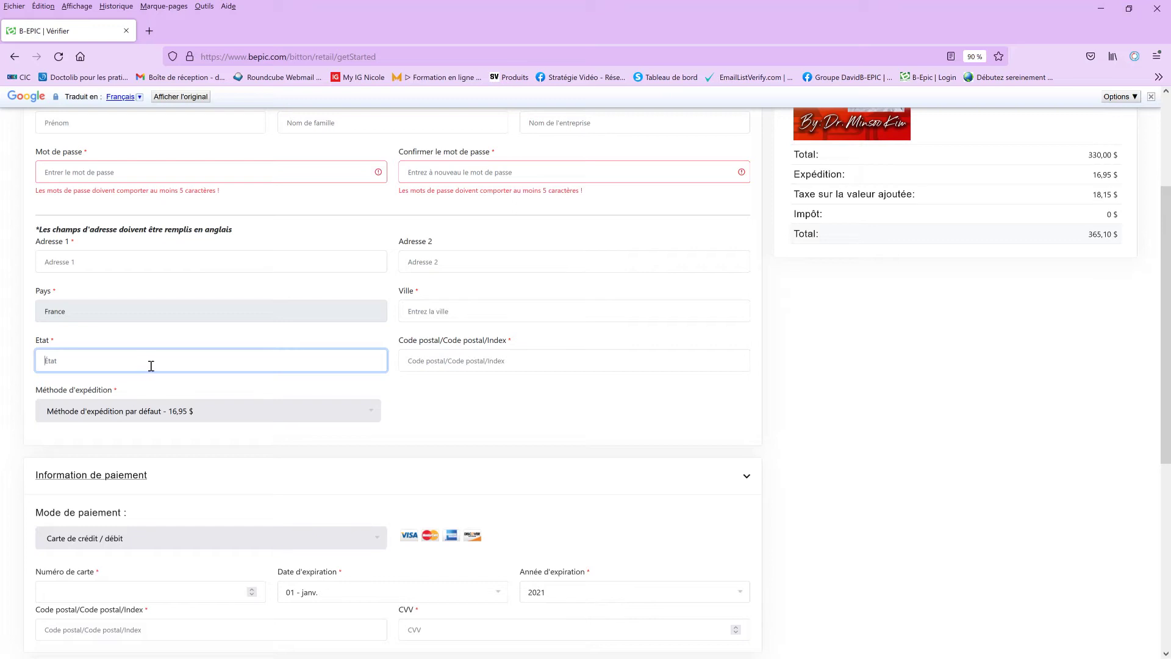
Step: Check the credit card payment fields and accept the terms and conditions with Oui - J'accepte les termes
scroll(175, 366, down, 5)
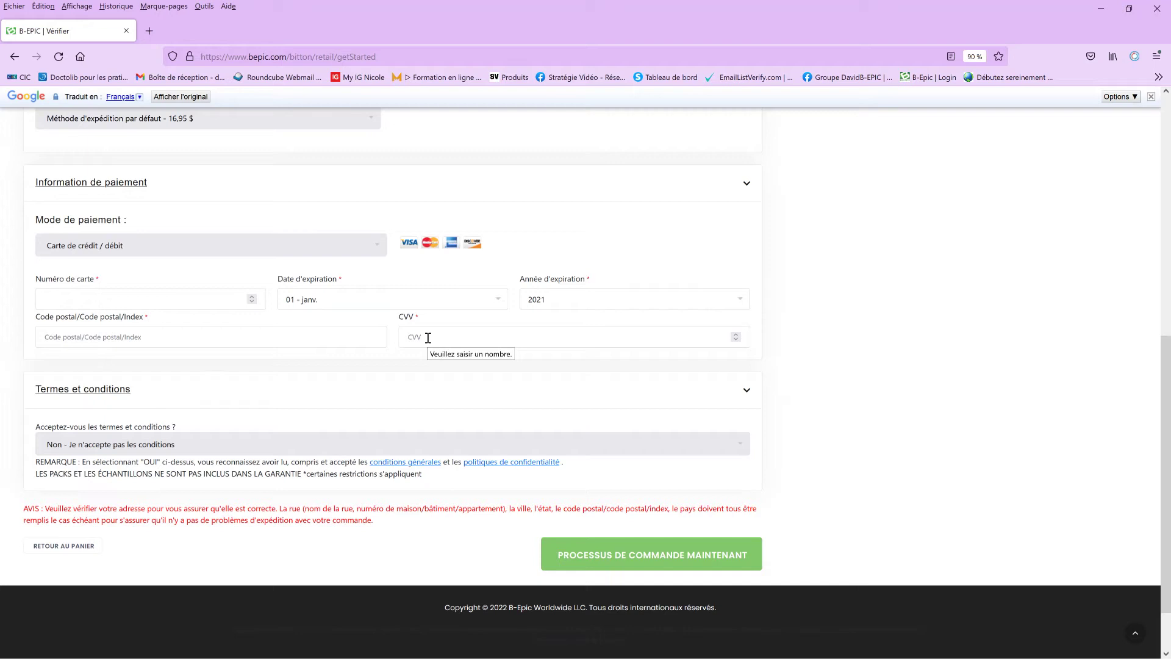
click(285, 448)
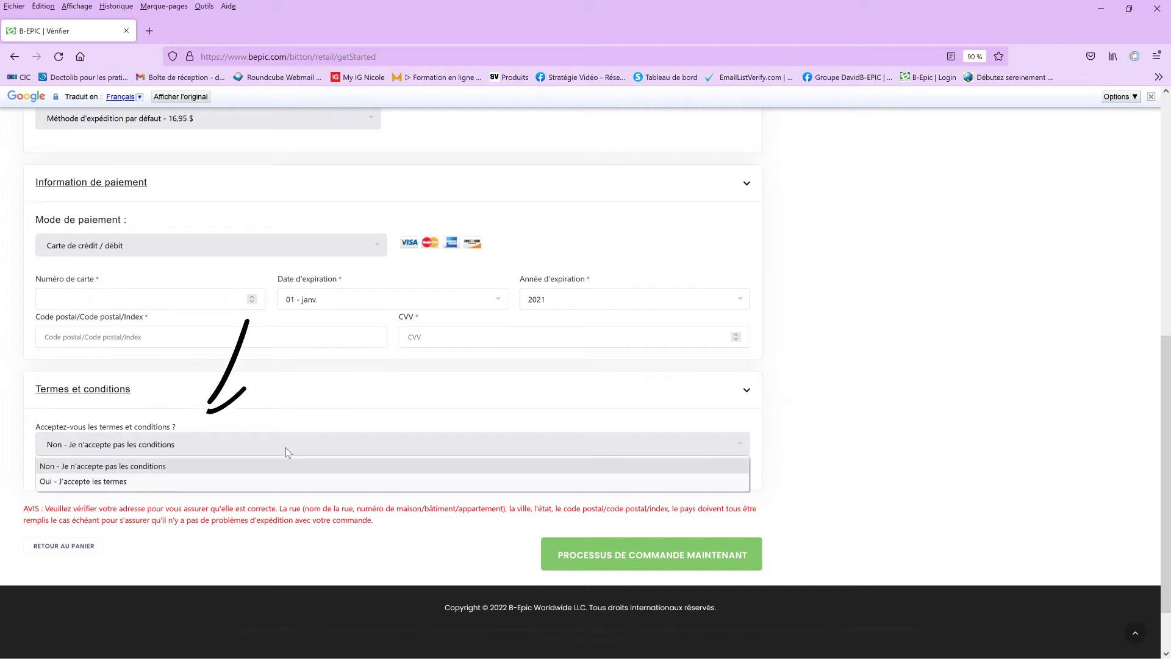
click(124, 481)
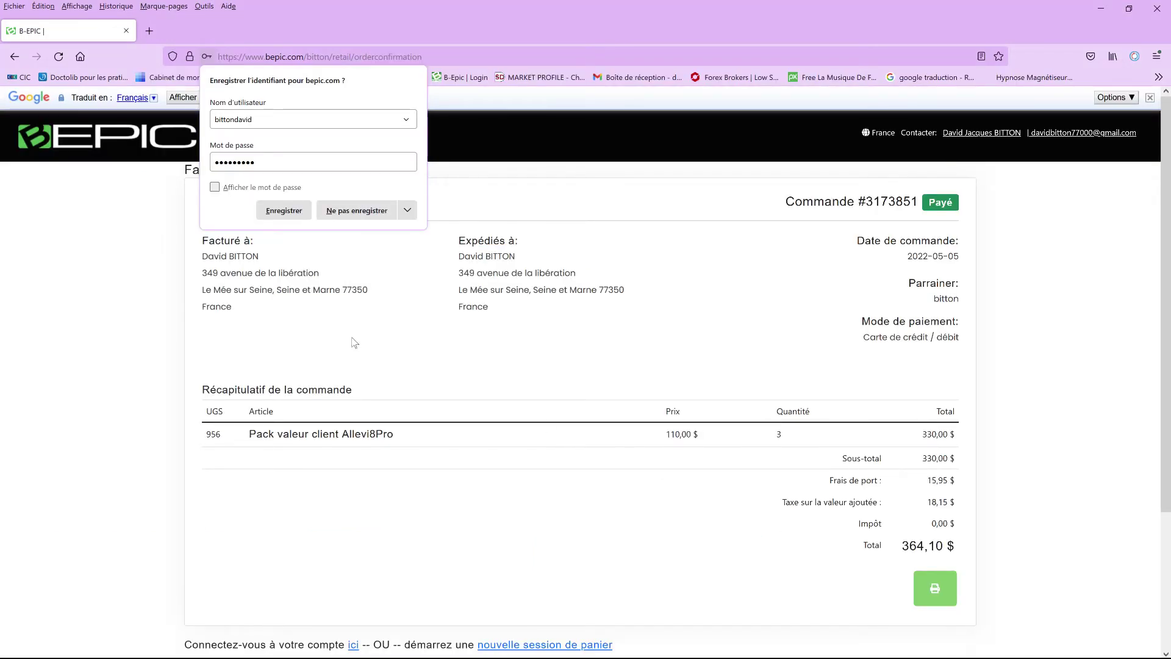
Step: Save the bepic.com login in the browser and review the order invoice
click(285, 212)
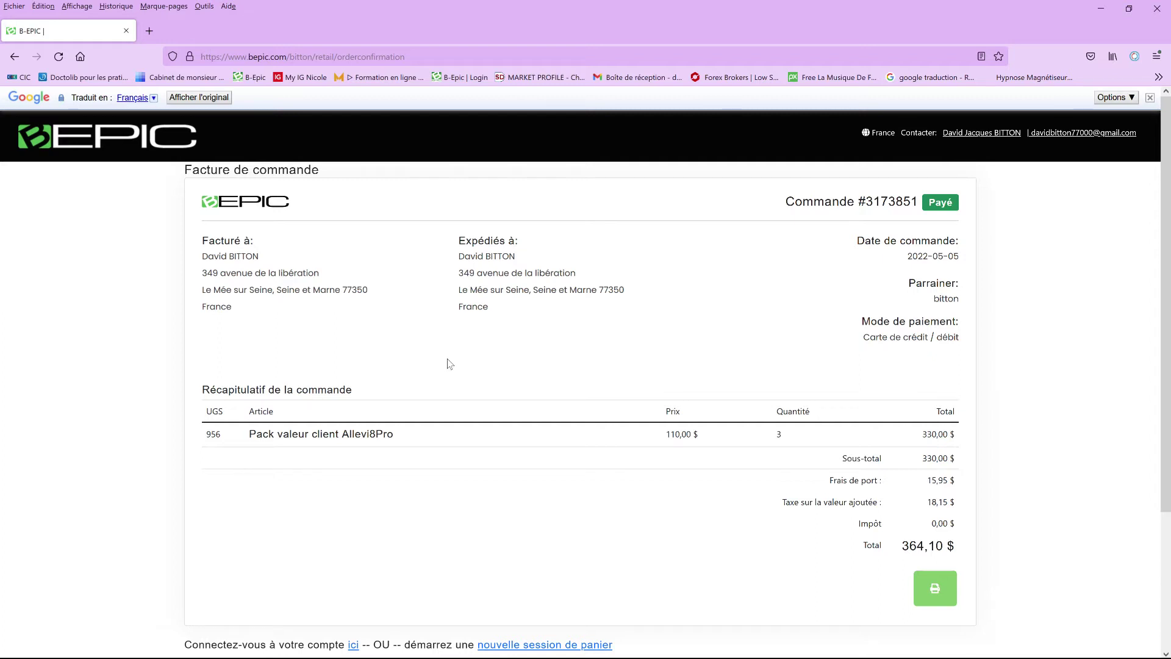
scroll(449, 364, down, 2)
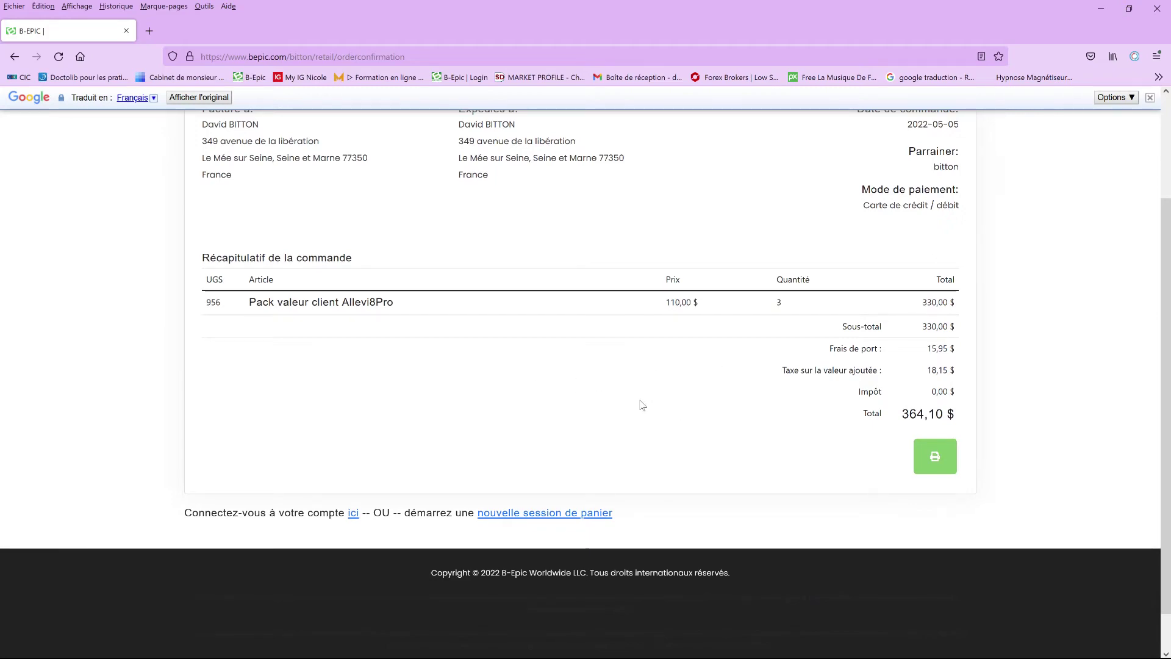
scroll(645, 410, up, 2)
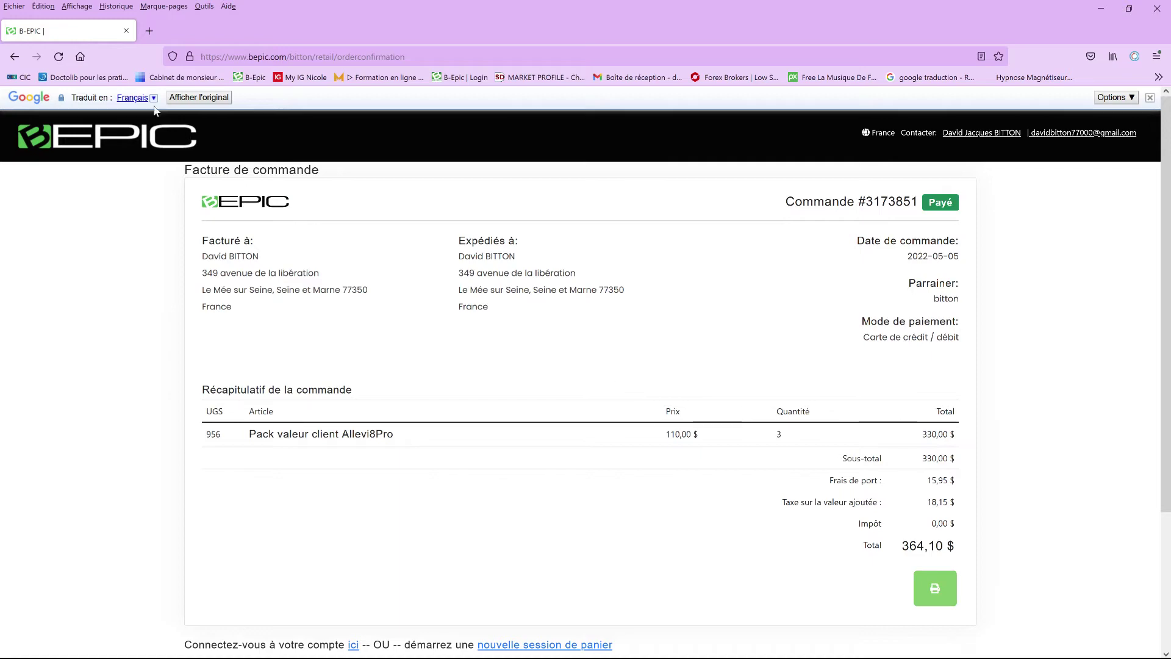
Step: Go to the Gmail inbox in a new browser tab and open the B-Epic order invoice message
click(150, 32)
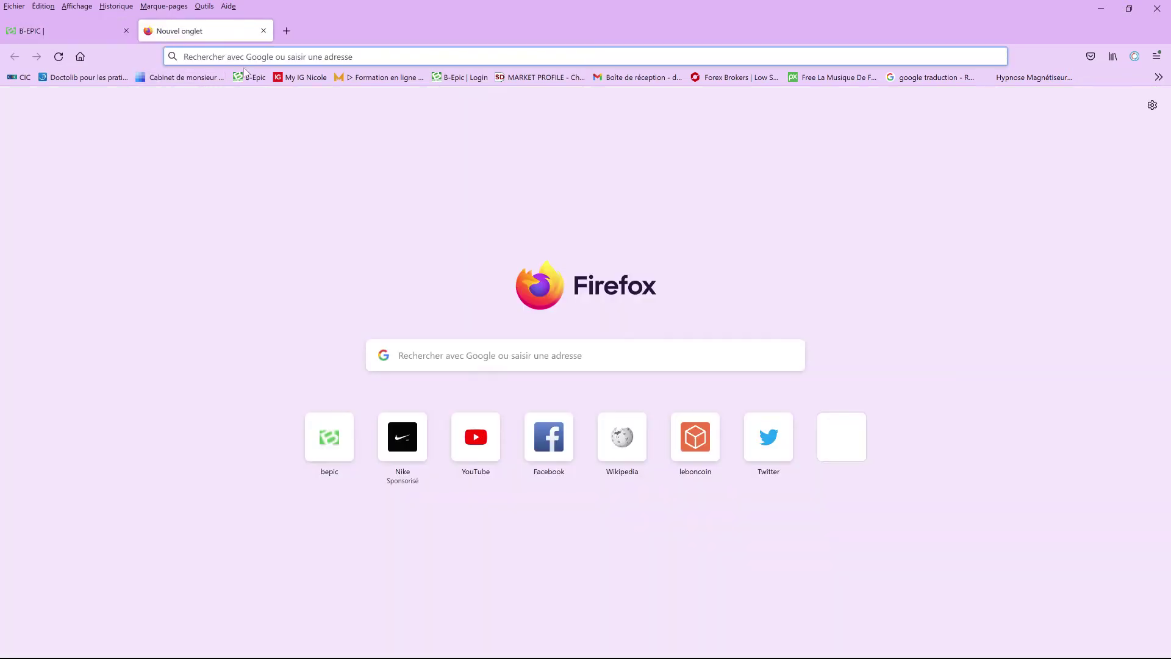
click(329, 436)
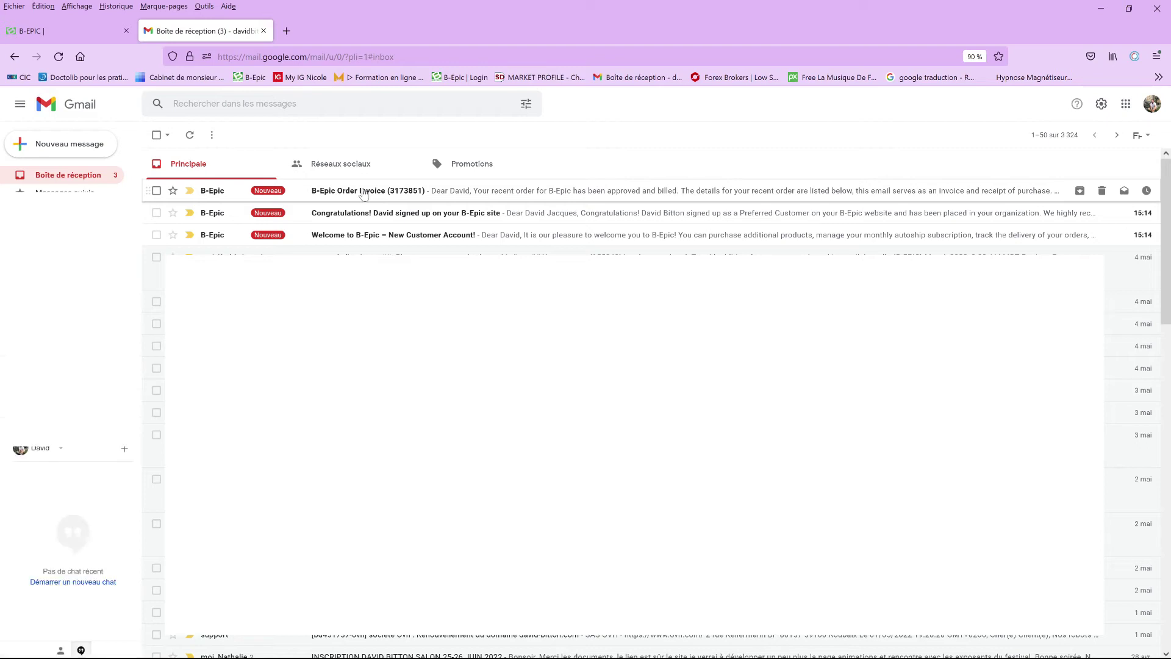
click(363, 191)
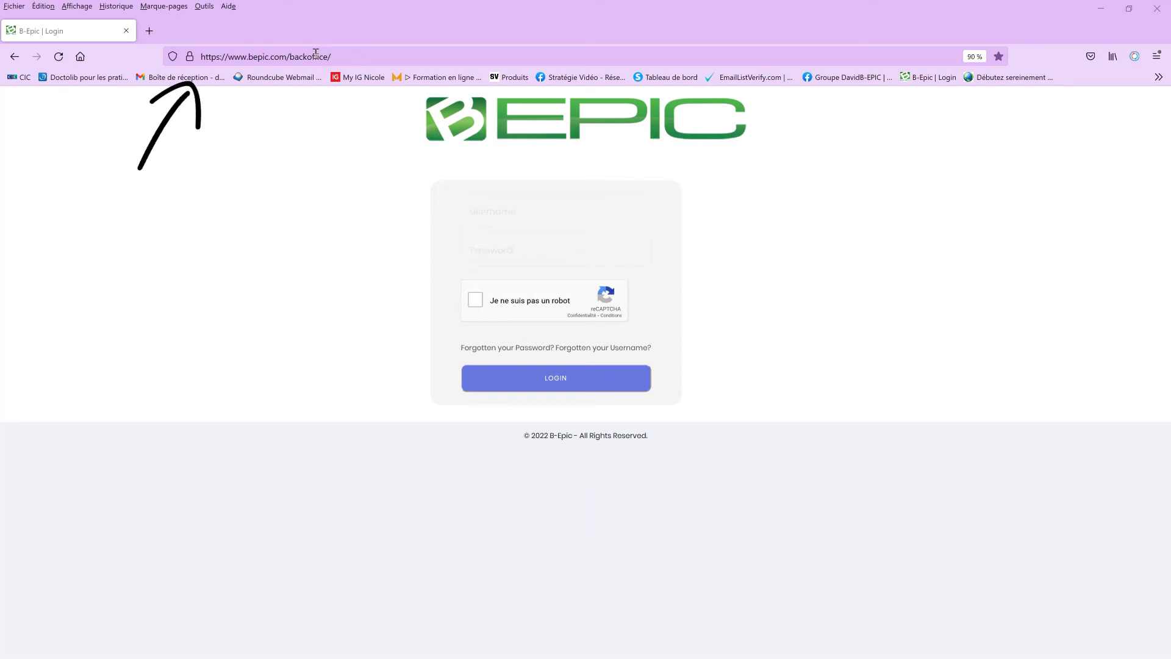
Step: Log in to the B-Epic back office with the saved username and password, confirming the "Je ne suis pas un robot" check
click(514, 212)
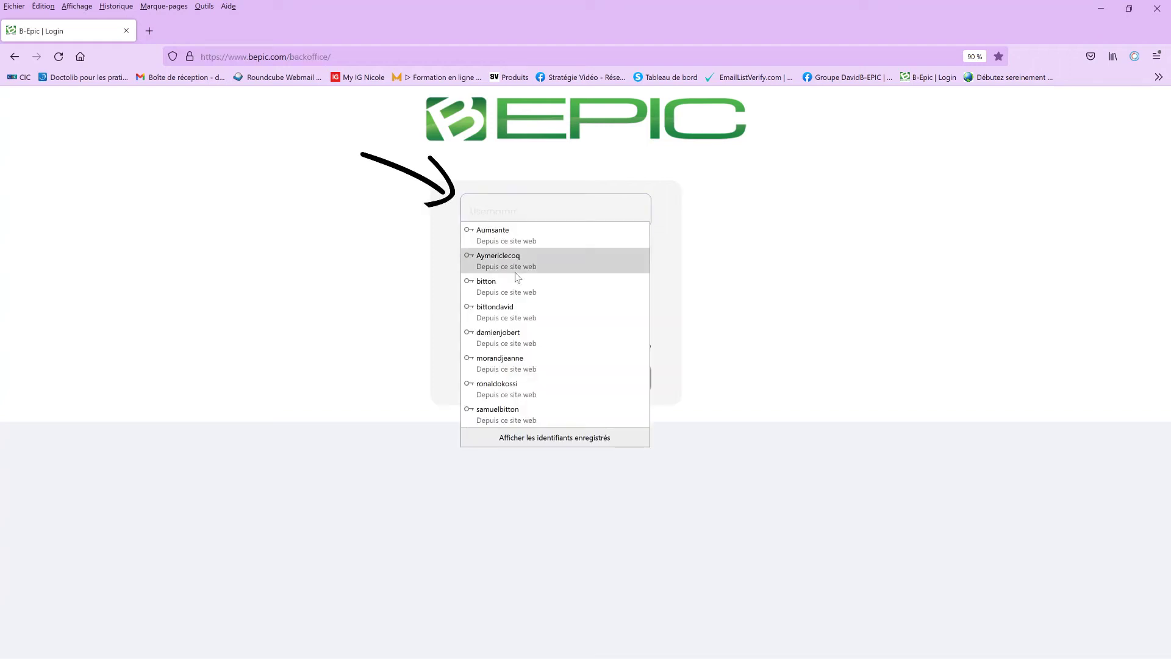
click(516, 307)
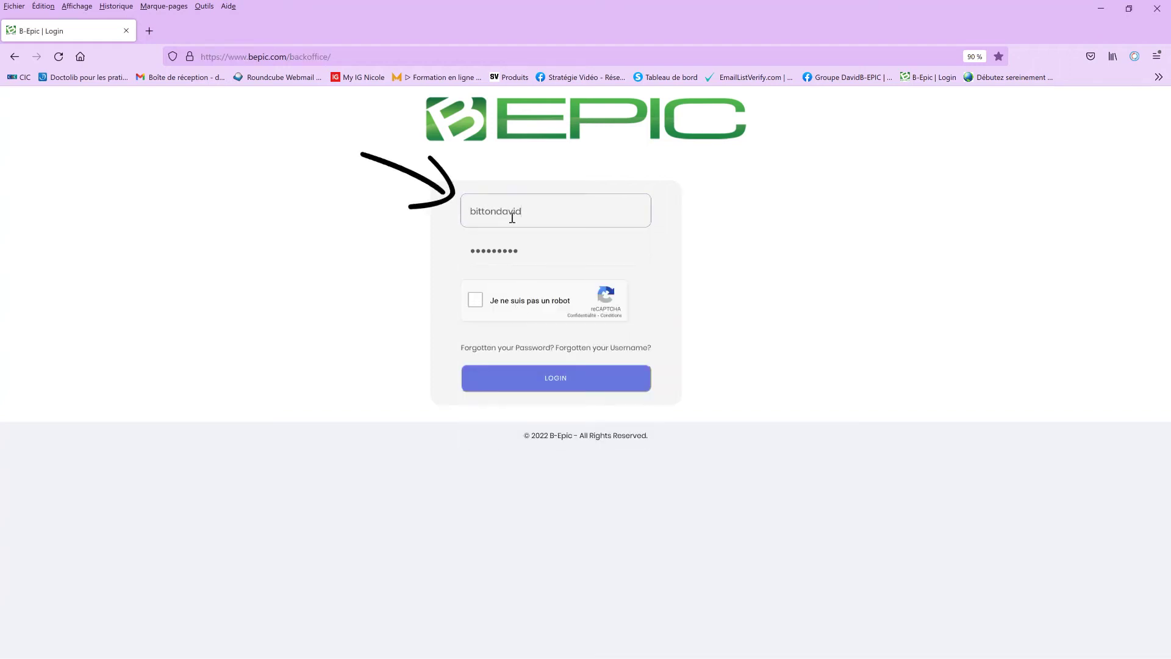
click(476, 304)
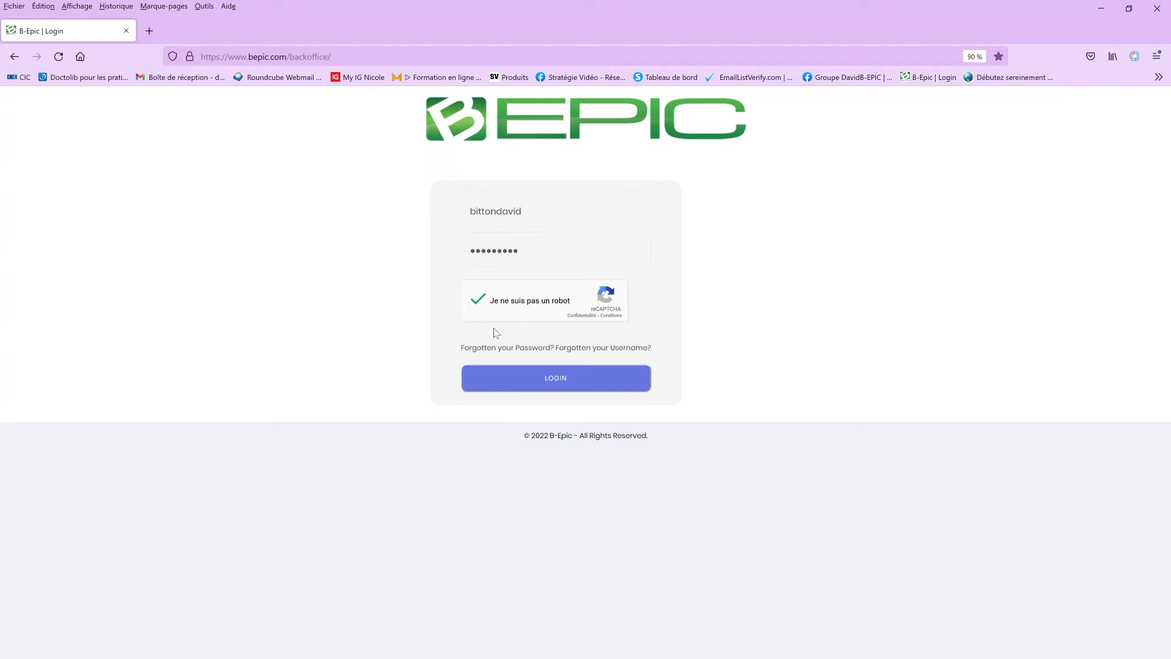
click(561, 386)
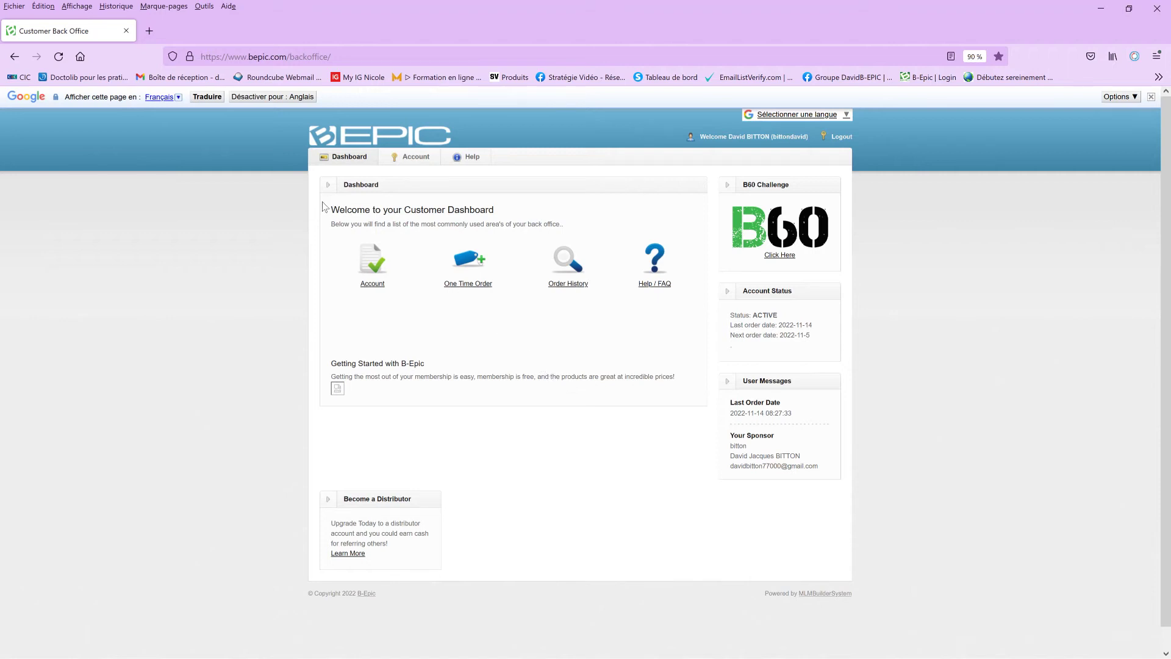
Step: Translate the customer dashboard into French and open the order history (Historique des commandes)
click(214, 98)
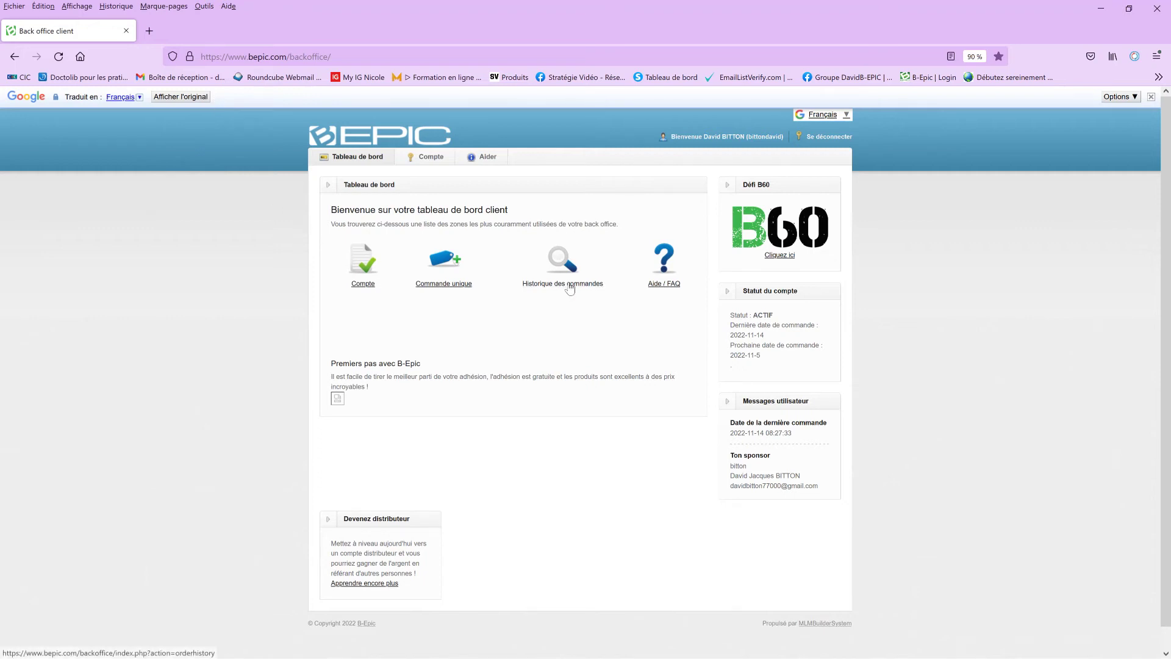
mouse_move(567, 288)
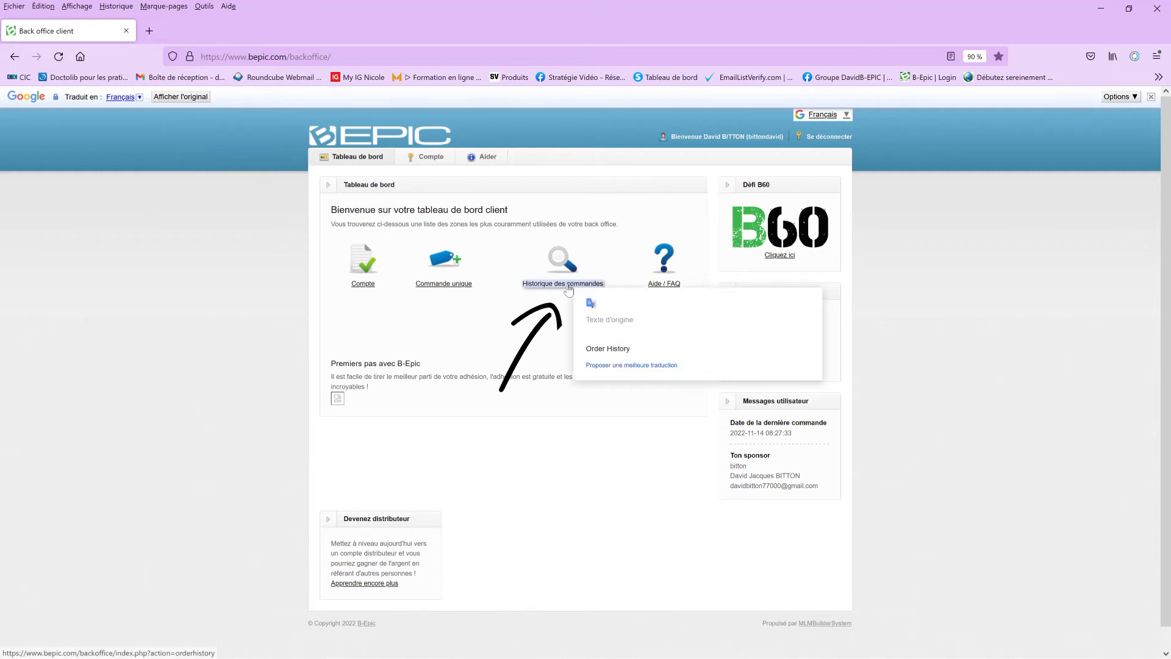
click(565, 283)
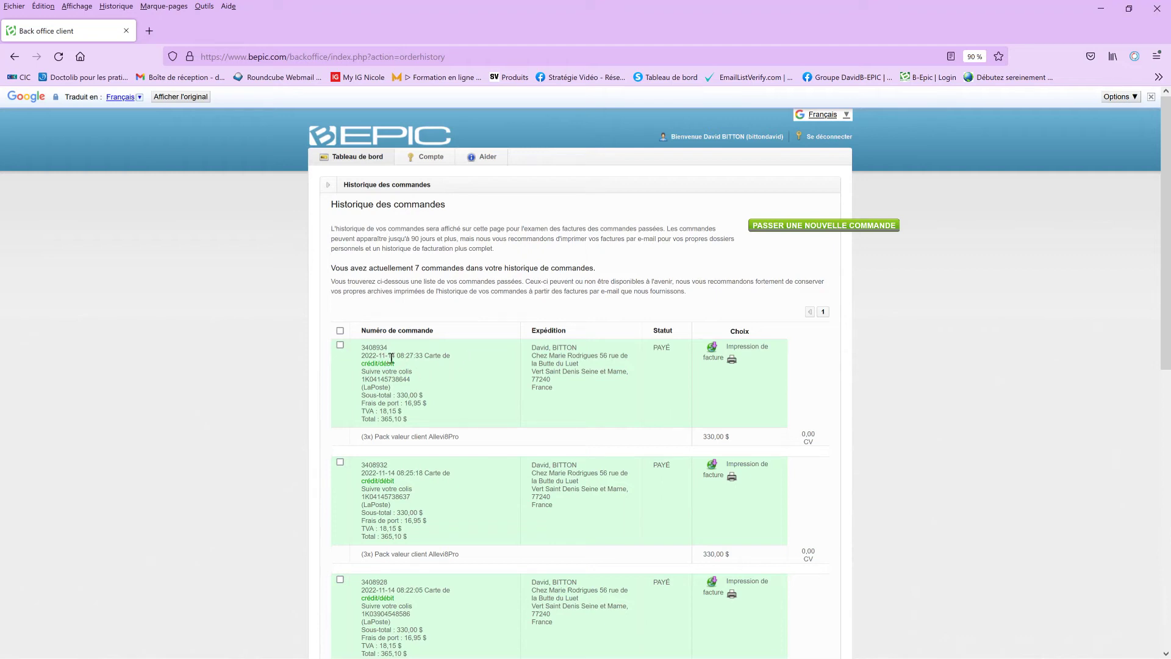
Step: Locate the parcel tracking number of the most recent order and open its tracking page
mouse_move(377, 356)
mouse_move(418, 397)
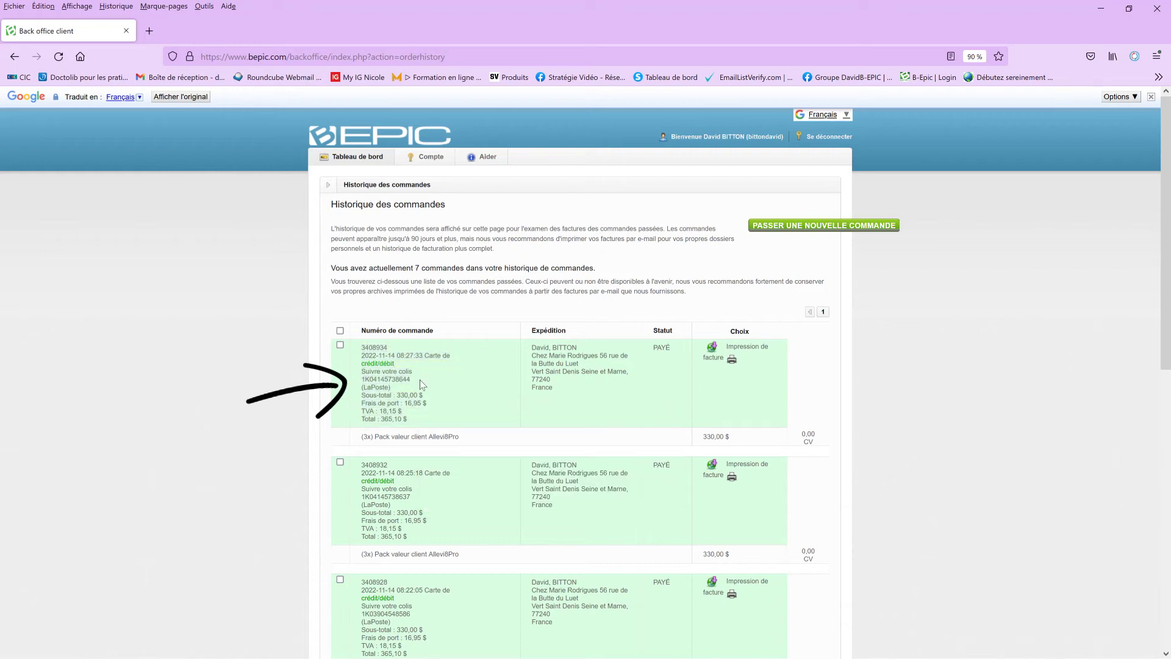
drag(361, 379, 411, 381)
click(461, 386)
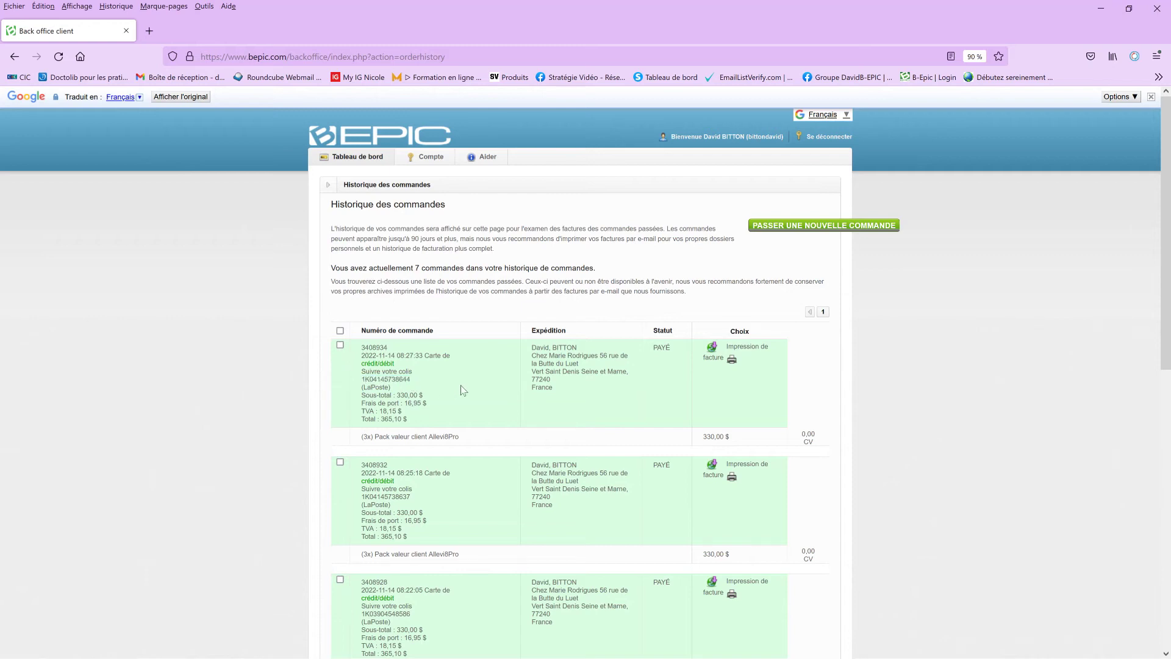
click(392, 381)
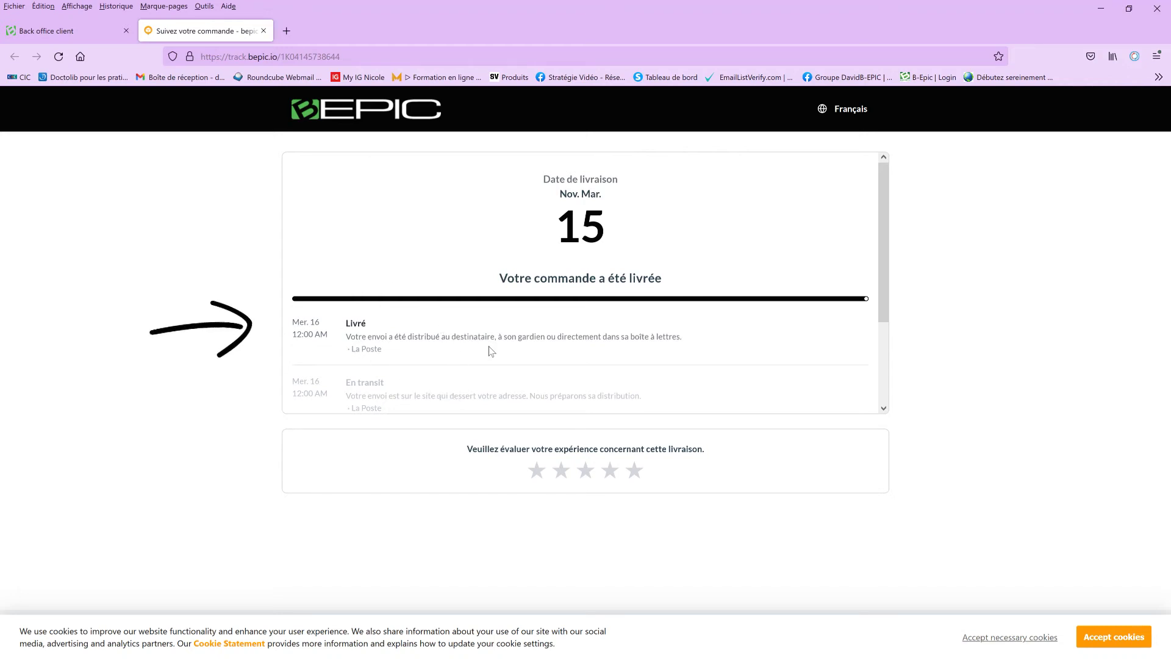
Step: Return to the order history and copy the tracking number of the most recent order
click(76, 30)
drag(418, 378, 359, 381)
key(ctrl+c)
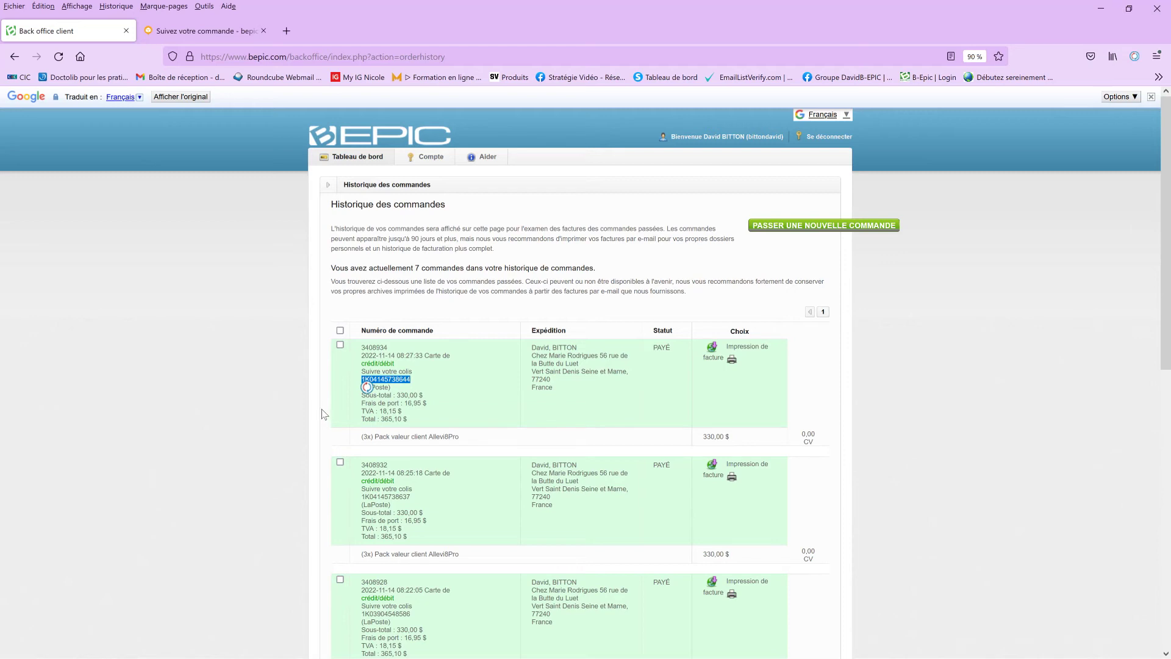
Step: Search the web for "suivis colis" in a new browser tab
click(291, 32)
click(471, 357)
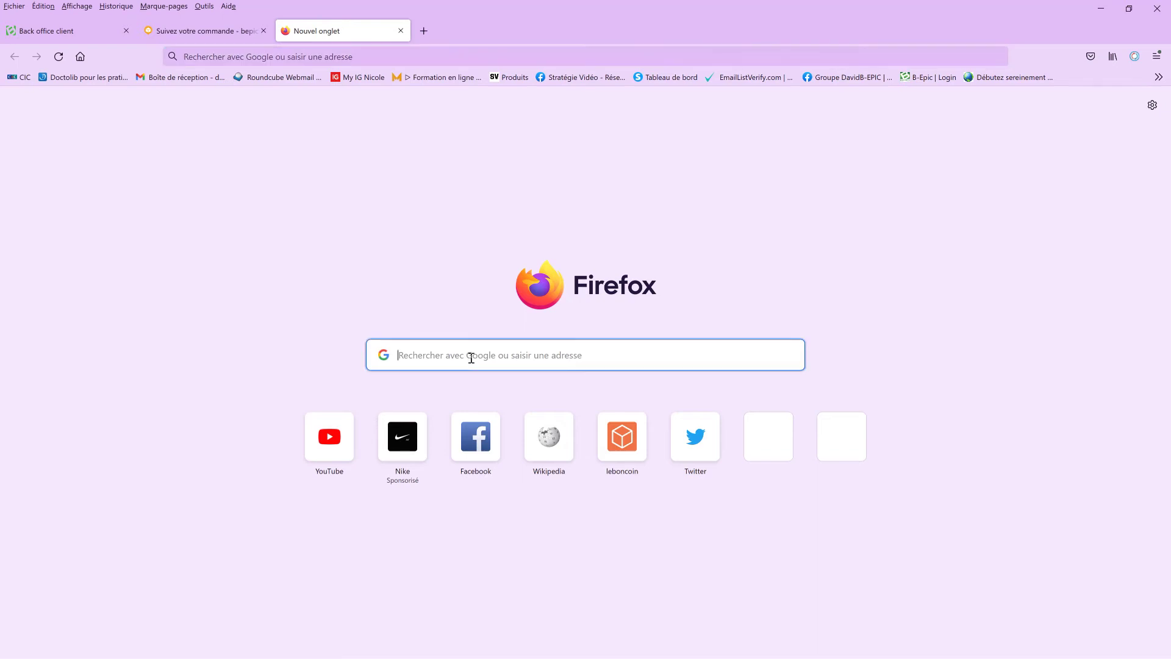
text(so)
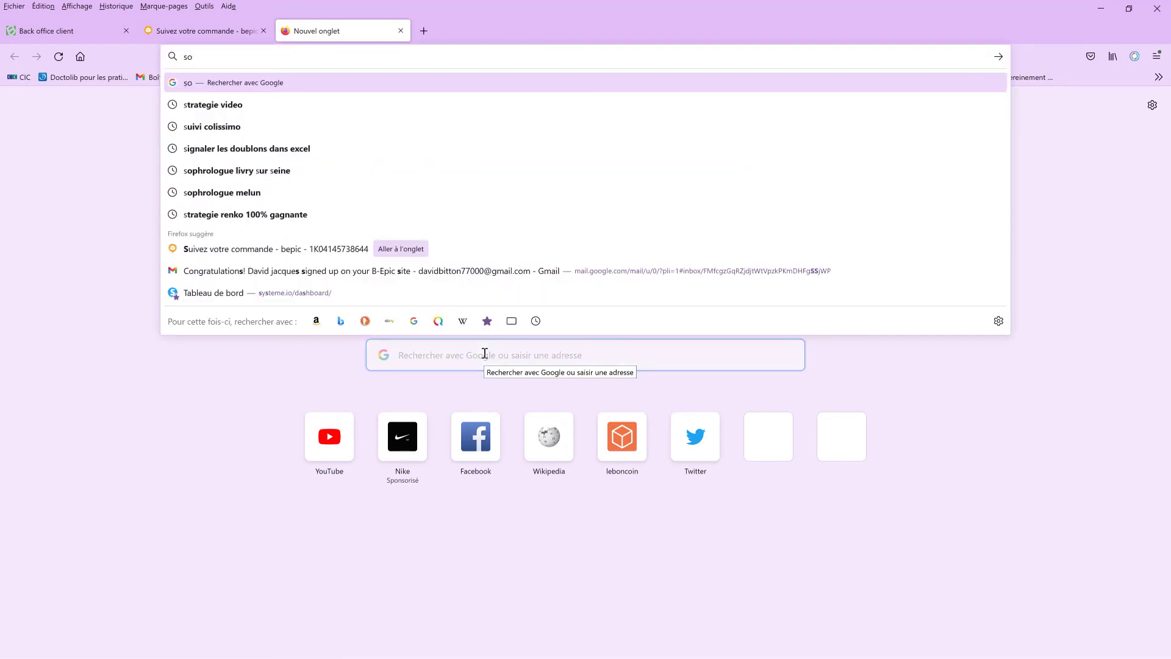
key(BackSpace)
text(uivis colis)
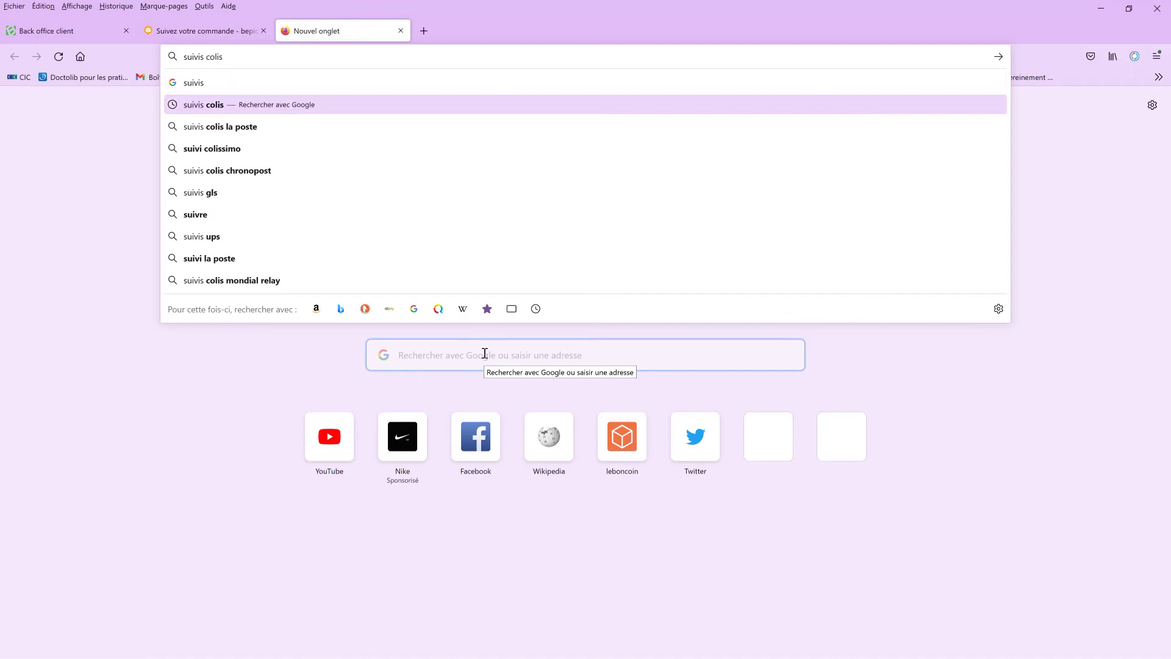
key(Return)
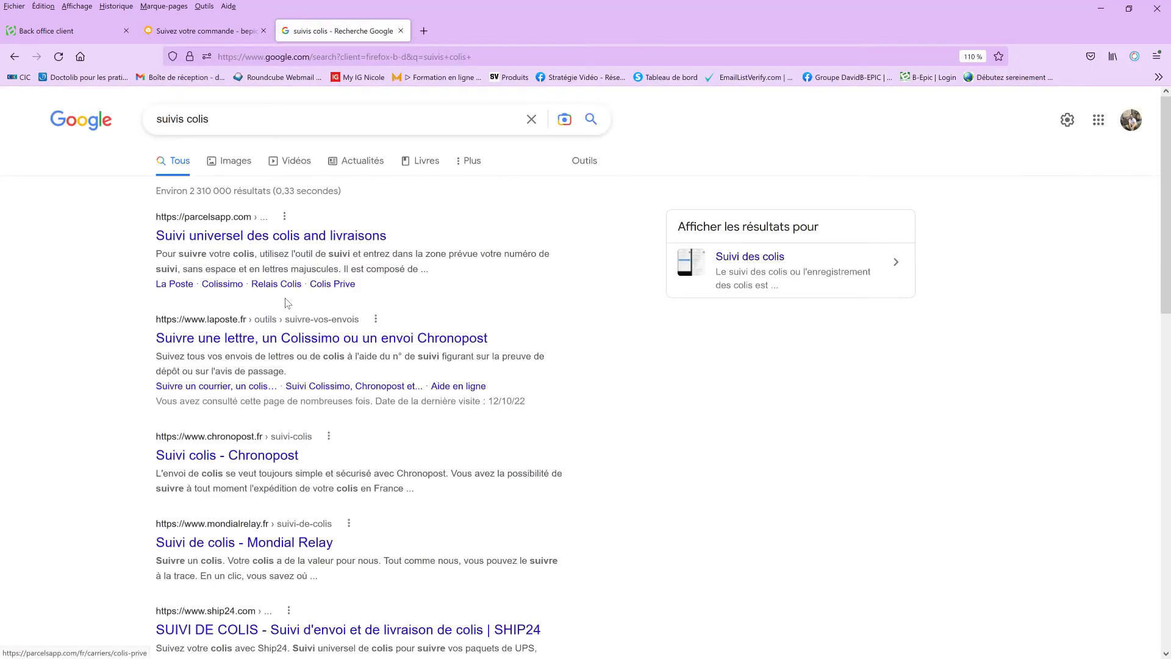
Step: Look up the copied tracking number on La Poste's shipment tracking page, accepting the cookies, and review the delivery stages
click(248, 338)
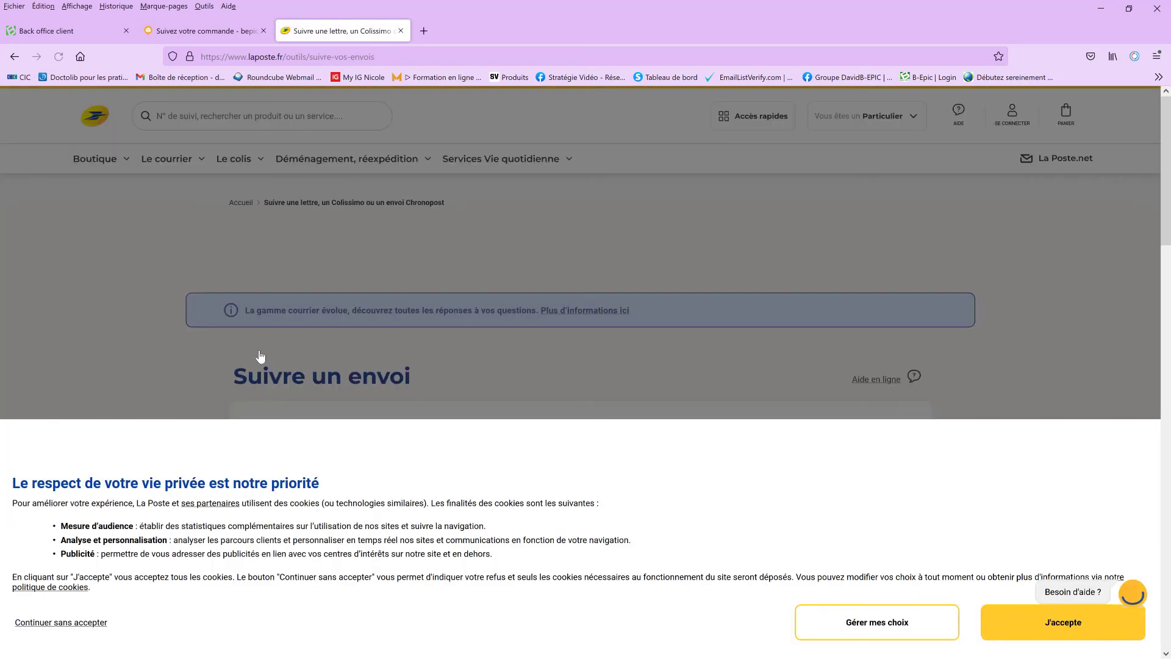
click(1069, 622)
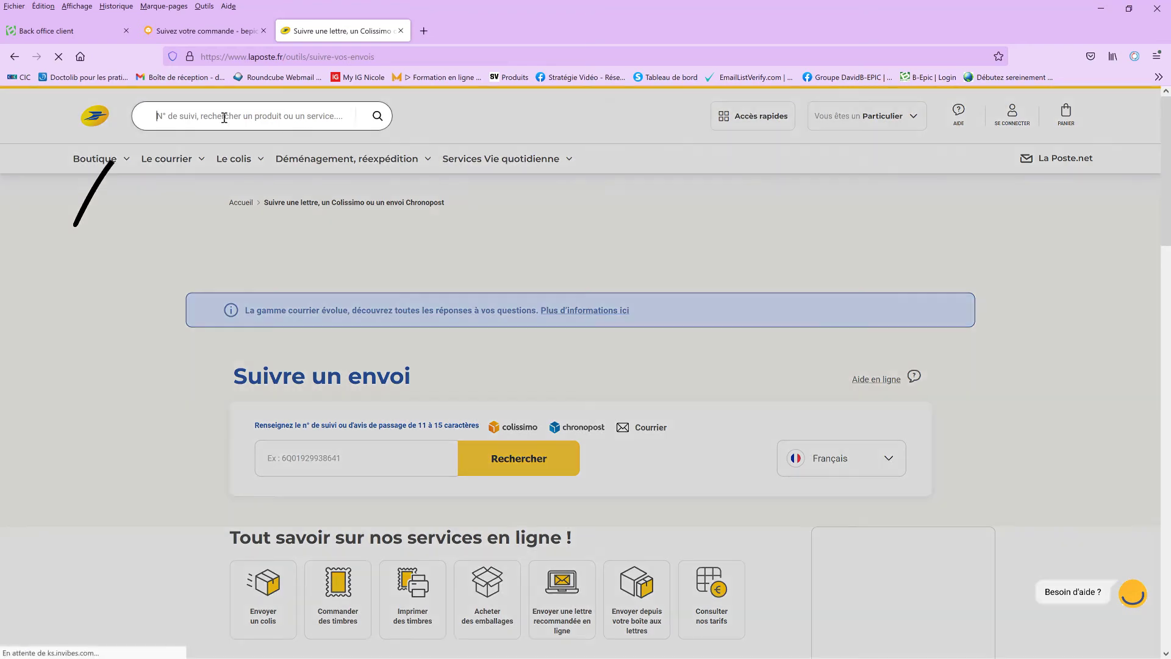
click(225, 118)
key(ctrl+v)
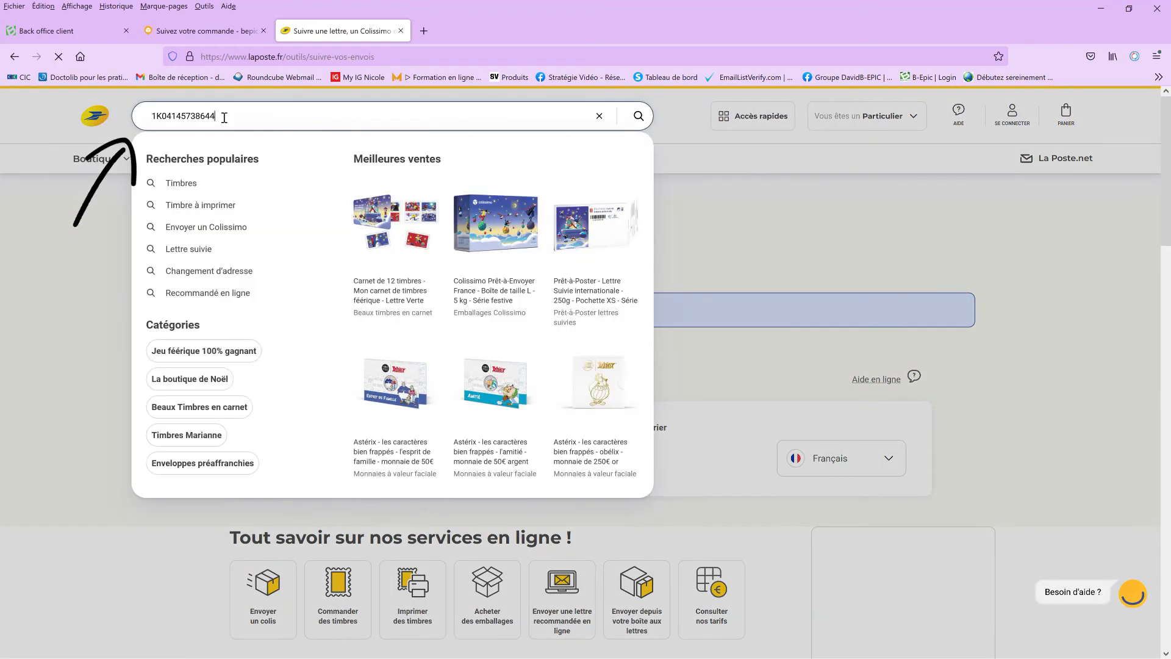
key(Return)
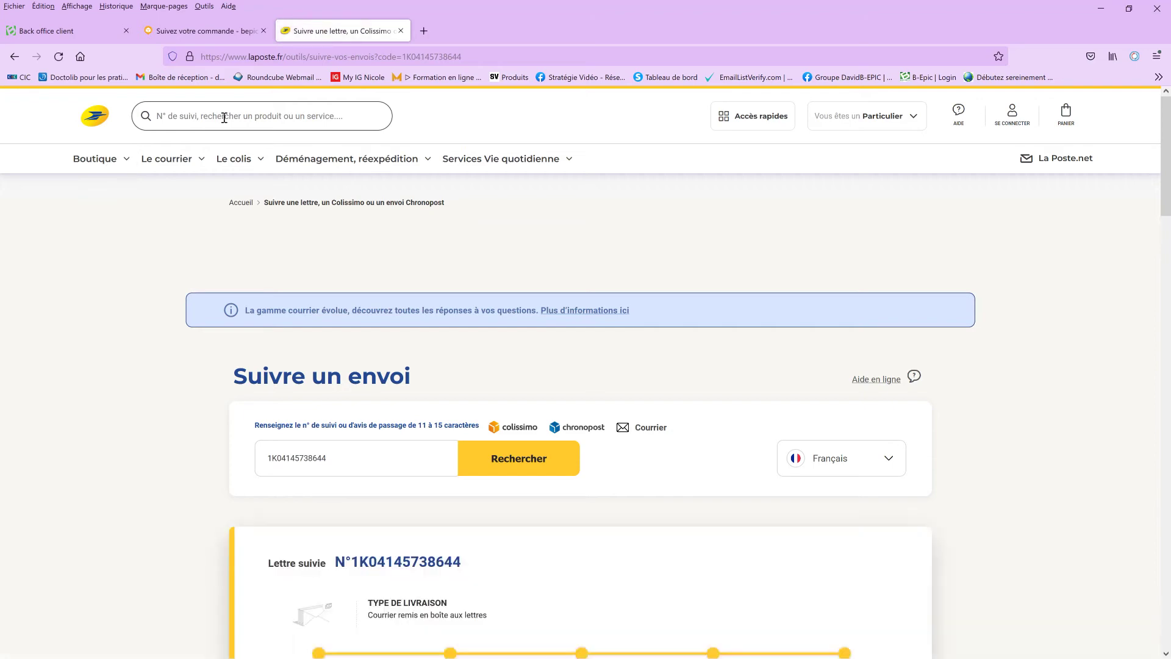
scroll(639, 295, down, 5)
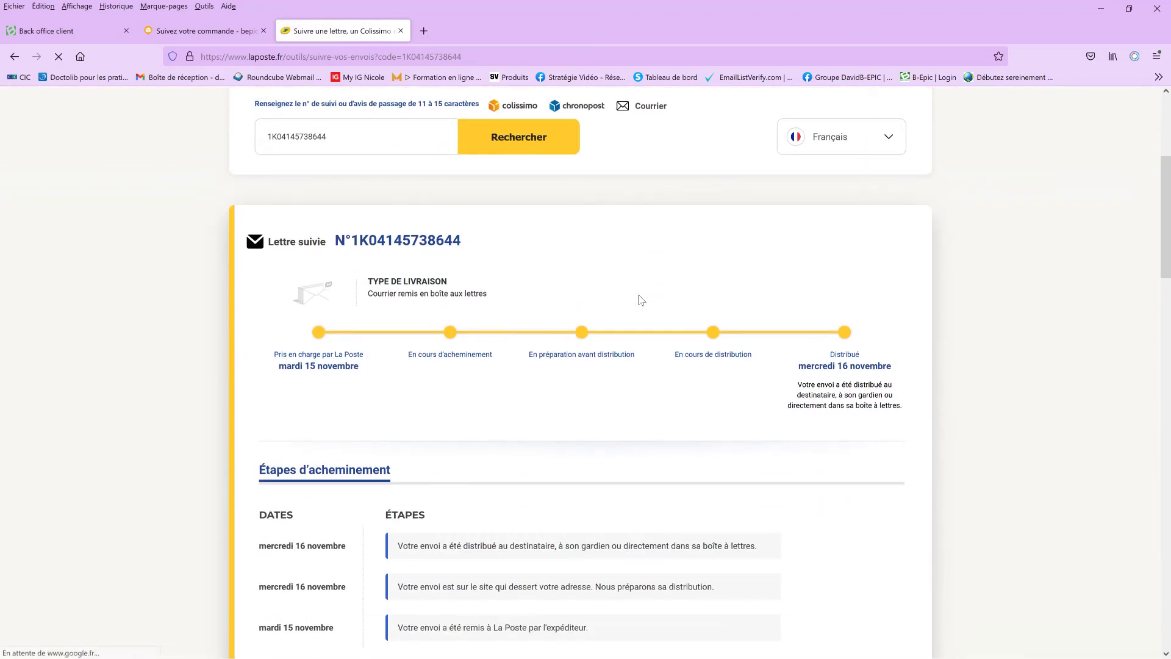
scroll(638, 298, down, 2)
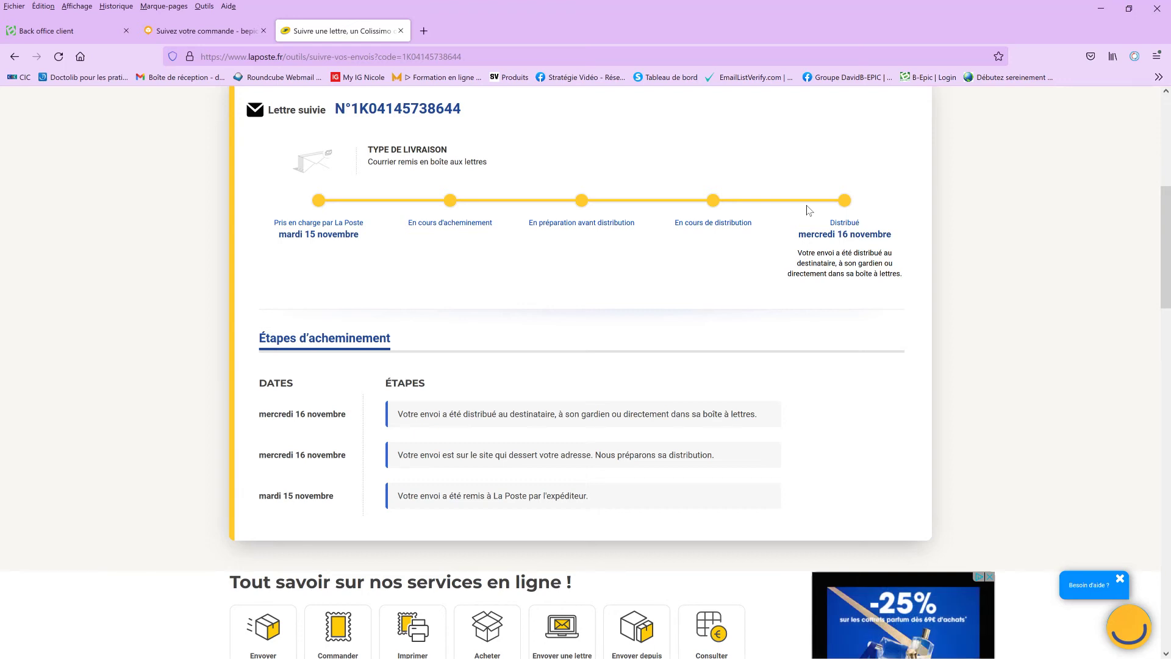
Step: Return to the B-Epic back office and open the customer dashboard
click(80, 35)
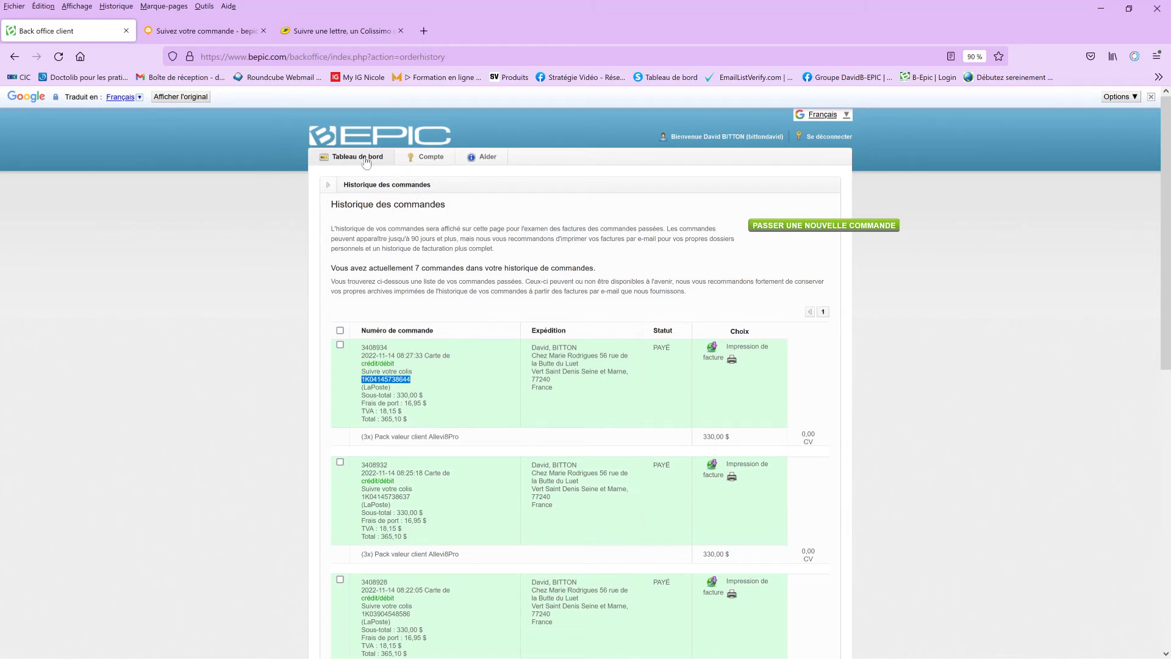
mouse_move(365, 162)
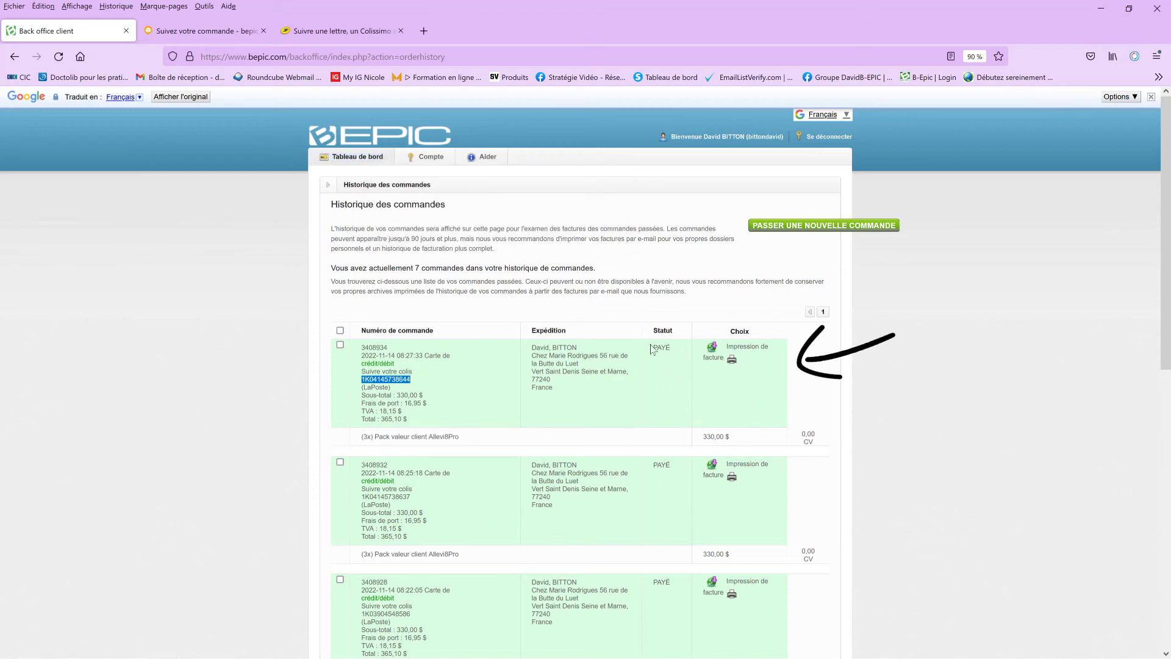
click(358, 157)
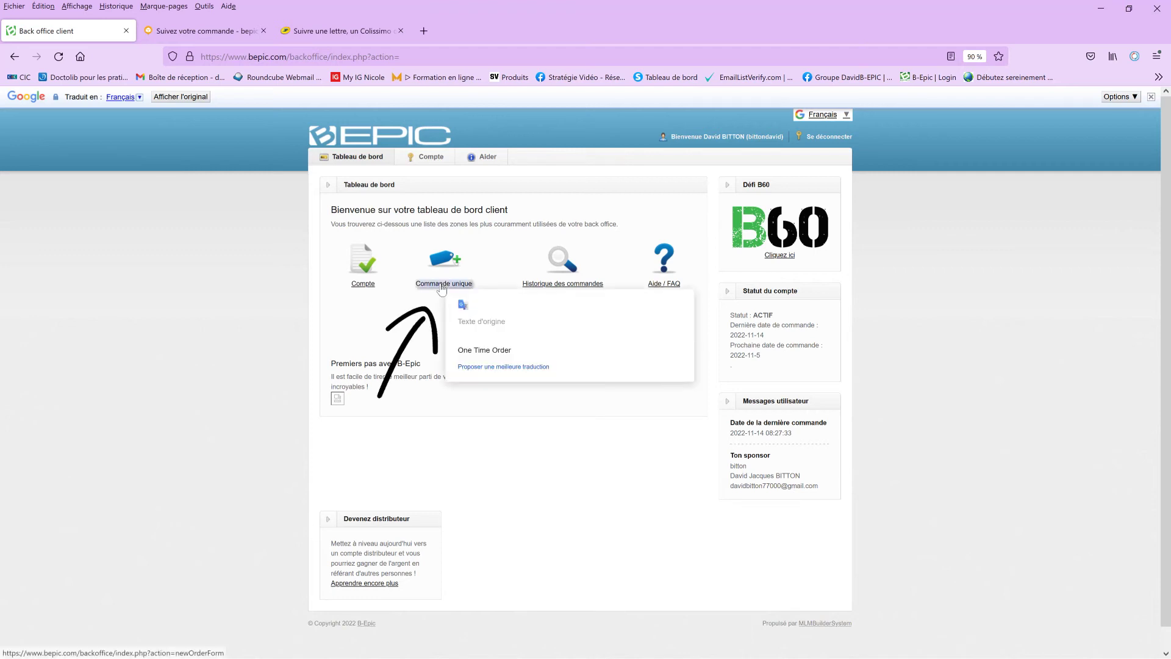
Step: Start a one-time order (Commande unique) and go to the card CVV / security code field
click(442, 284)
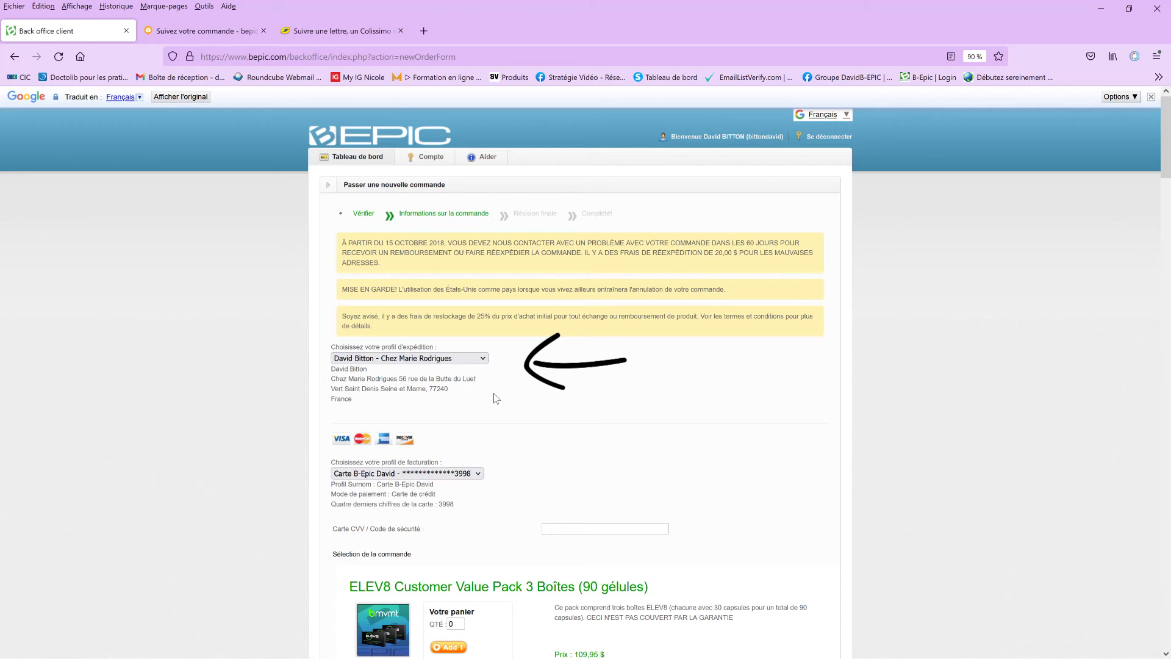
scroll(491, 398, down, 2)
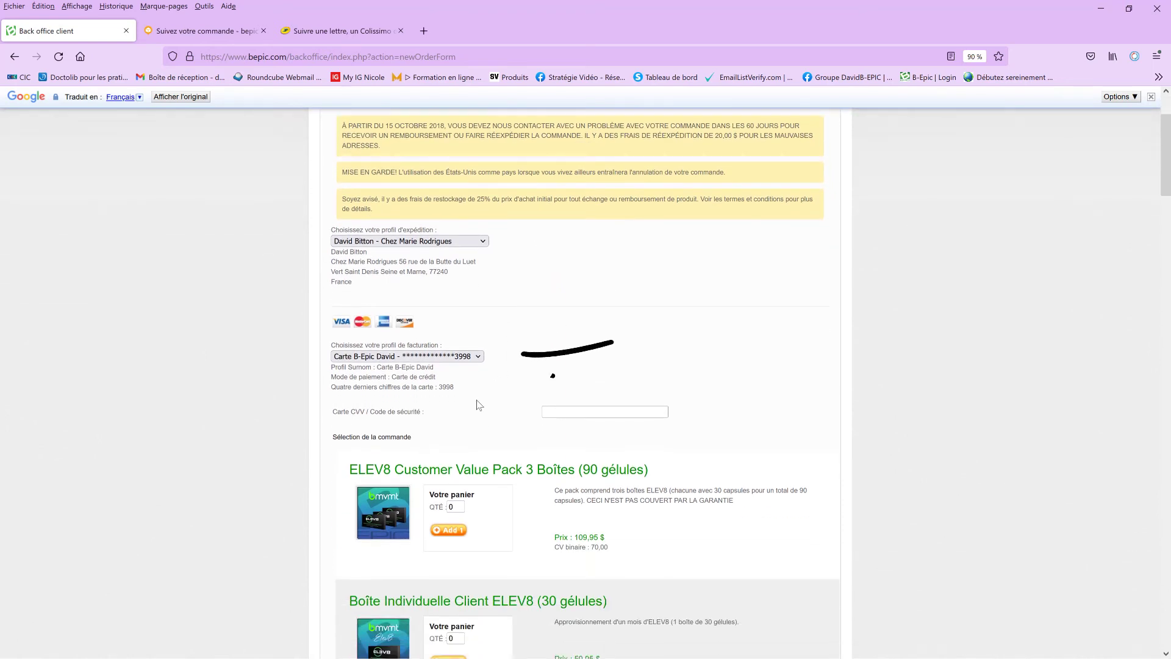
click(560, 413)
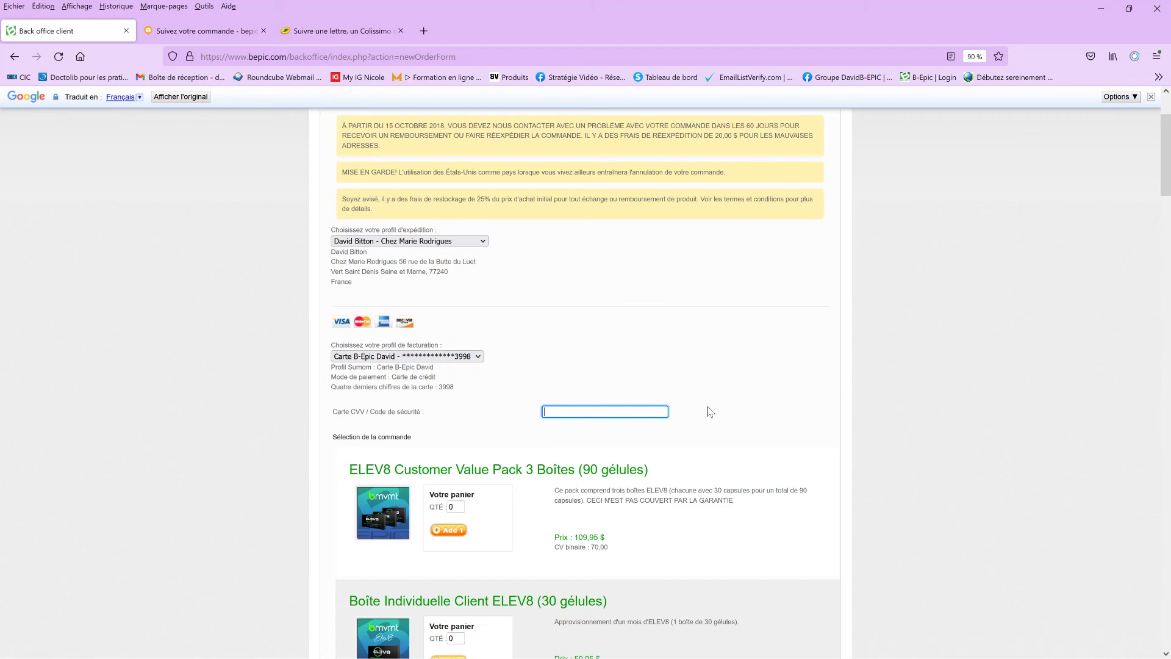
Step: Add one Pack valeur client Allevi8Pro to the cart from the order form's product list
scroll(710, 412, down, 8)
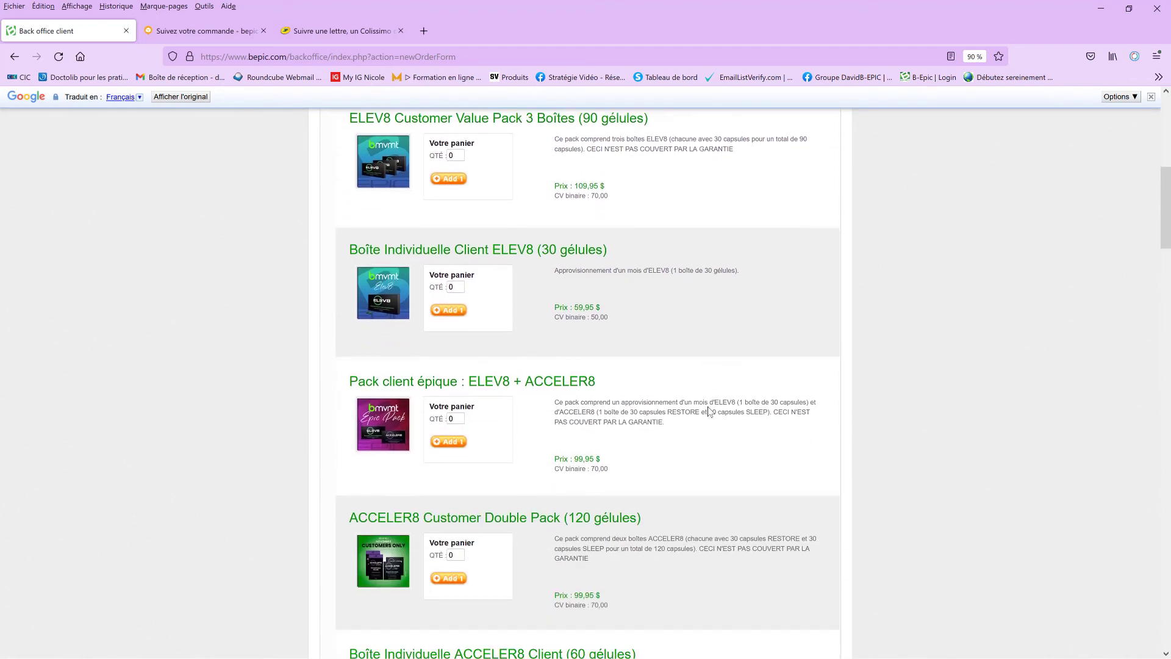
scroll(707, 408, down, 8)
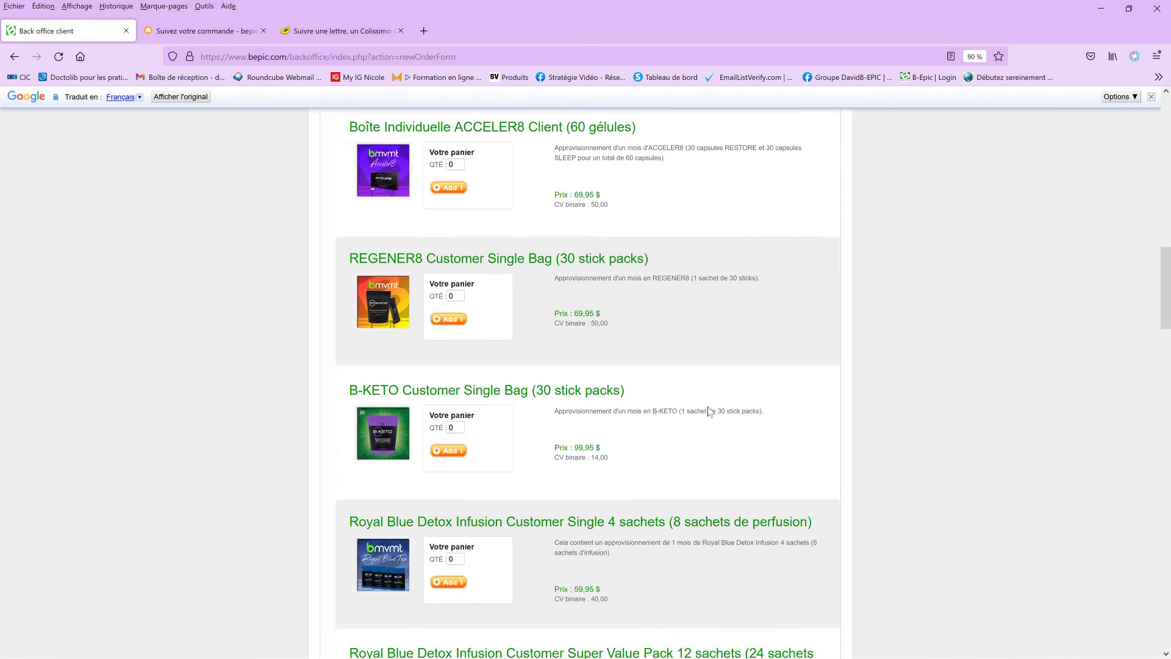
scroll(707, 412, down, 10)
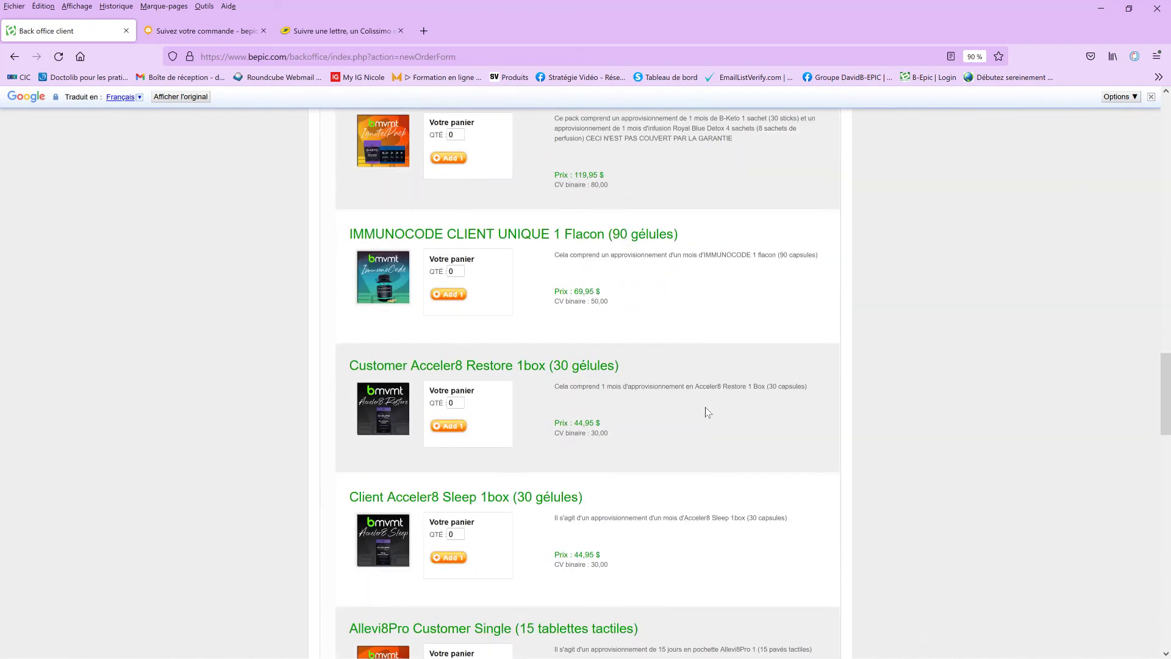
scroll(705, 408, down, 5)
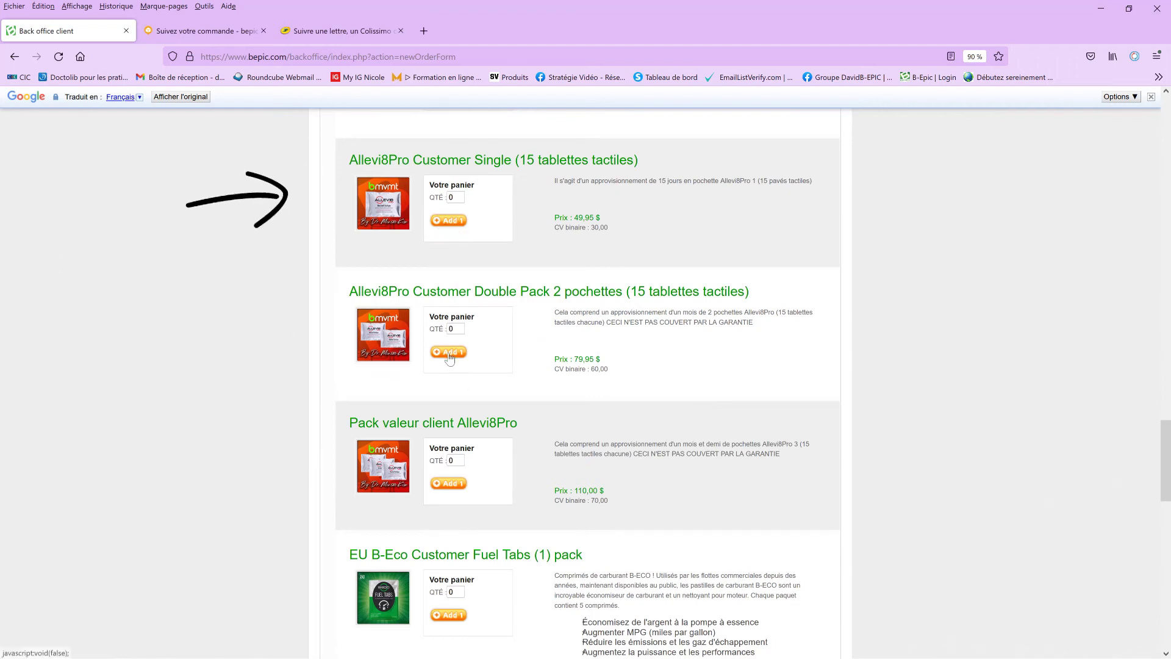
click(450, 484)
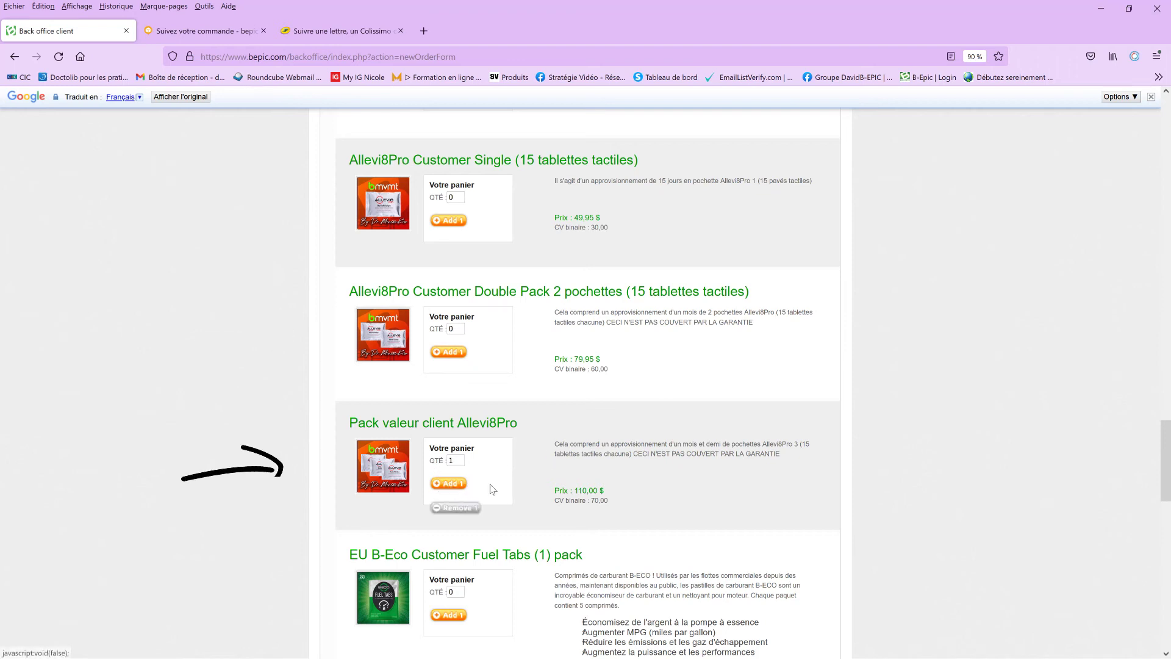
Step: Accept the Termes et Conditions and Politiques acknowledgement at the end of the order form
scroll(735, 459, down, 10)
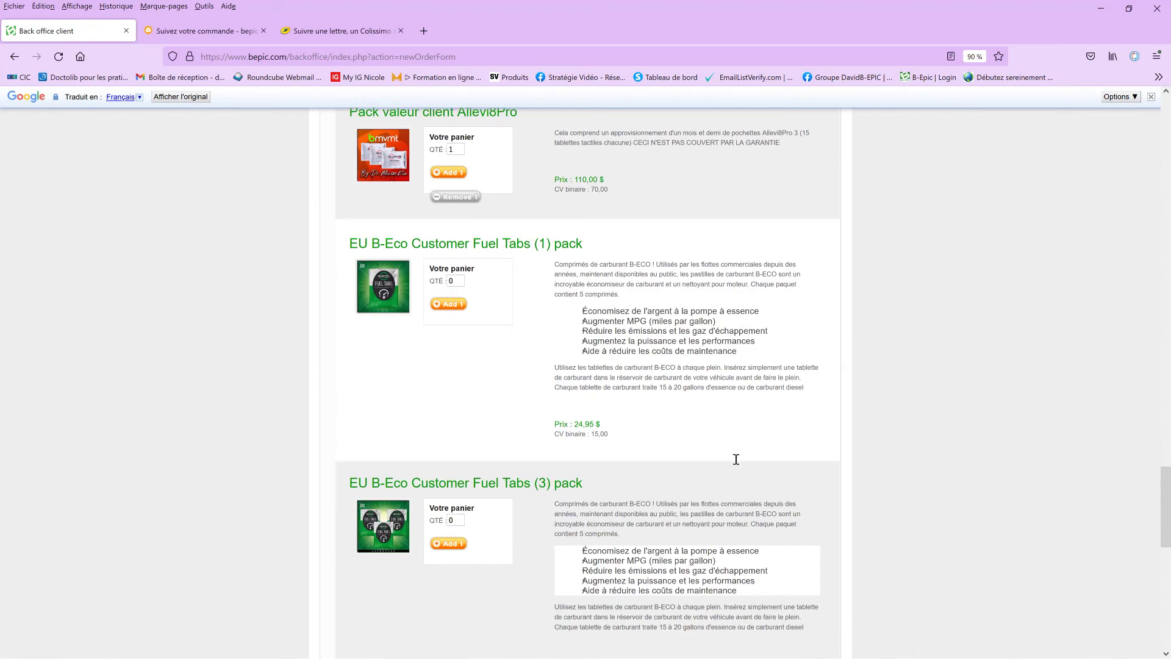
scroll(735, 459, down, 7)
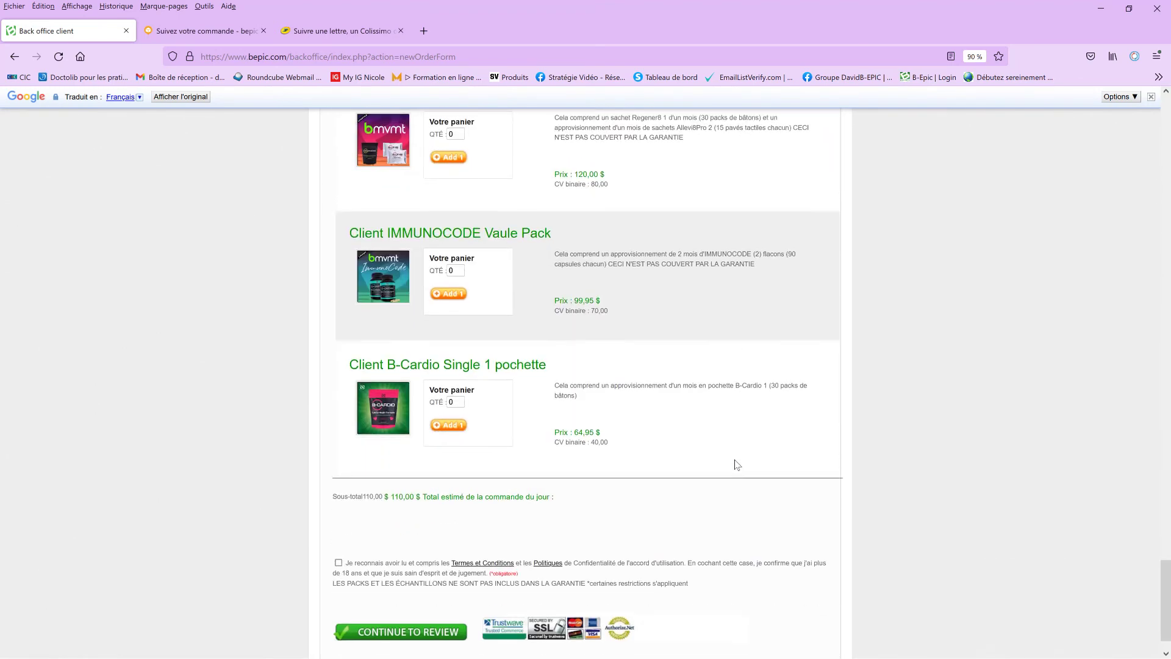
click(338, 515)
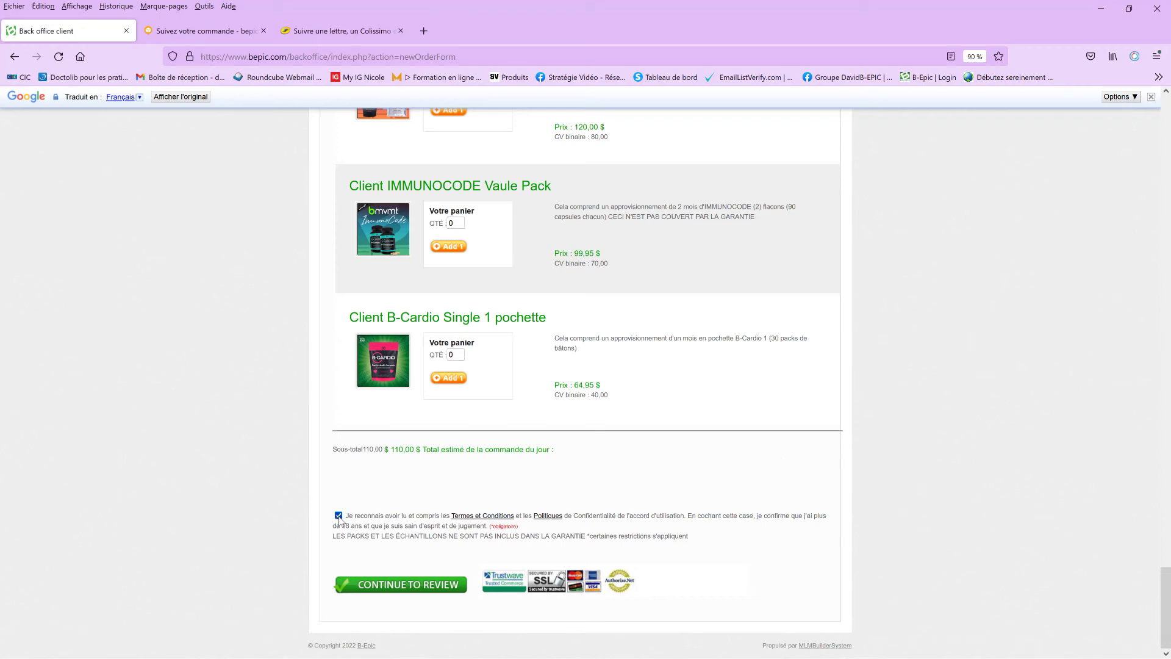
Step: Leave the one-time order form without submitting it and return to the customer dashboard (Tableau de bord)
scroll(832, 469, up, 6)
scroll(833, 475, up, 6)
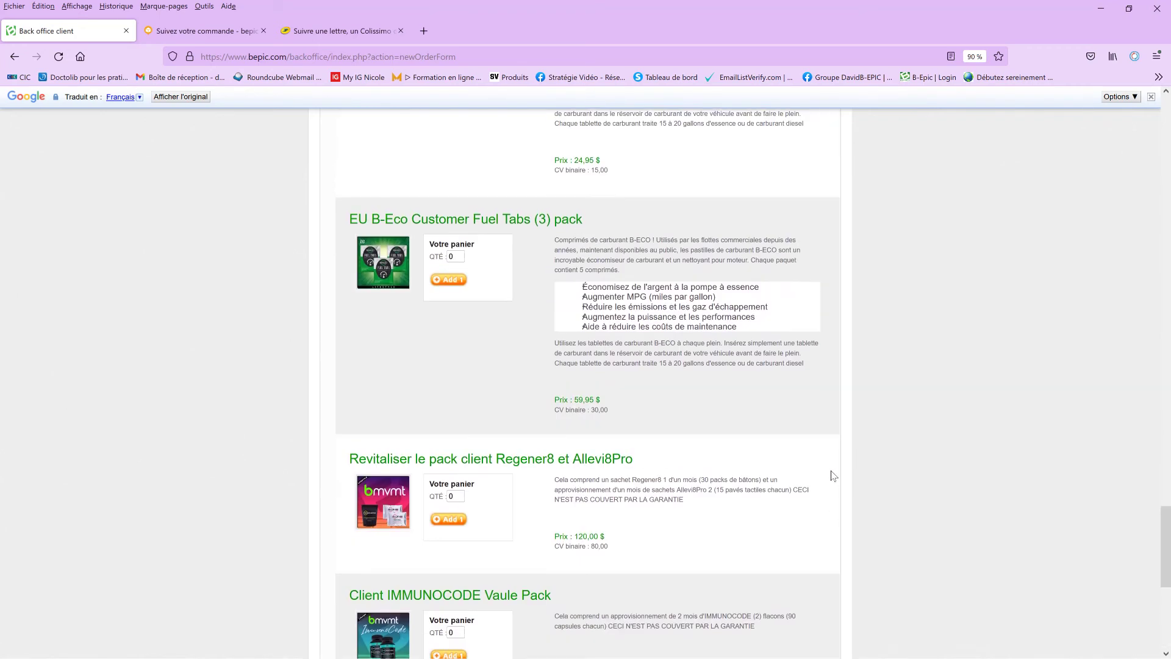
scroll(830, 475, up, 3)
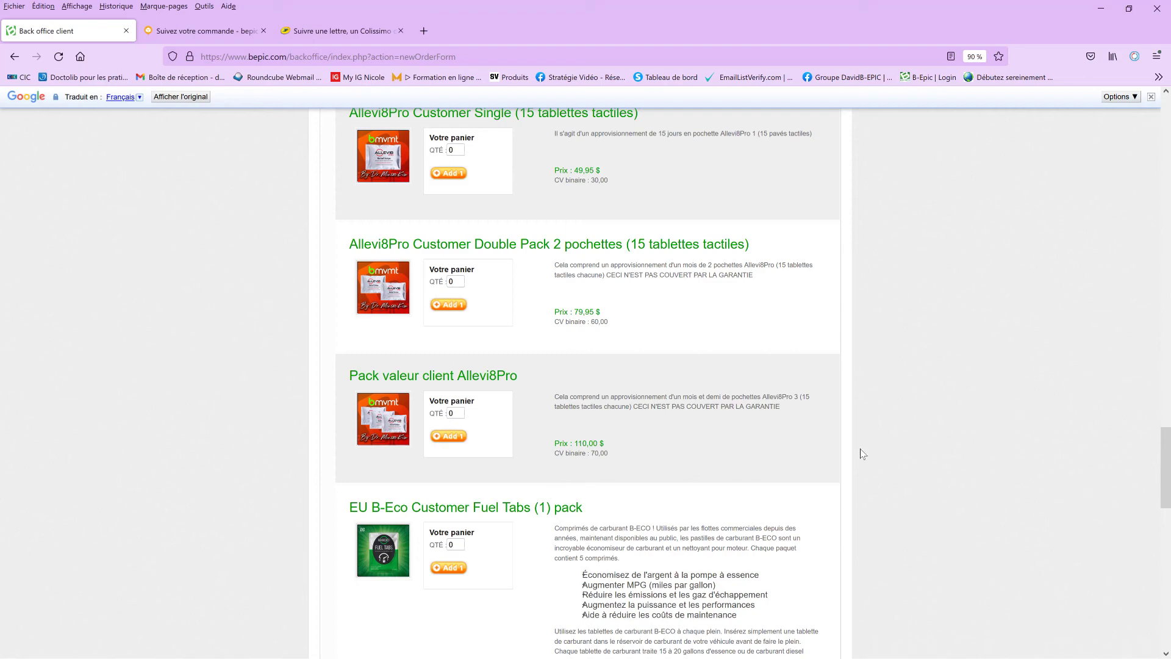
scroll(876, 455, up, 15)
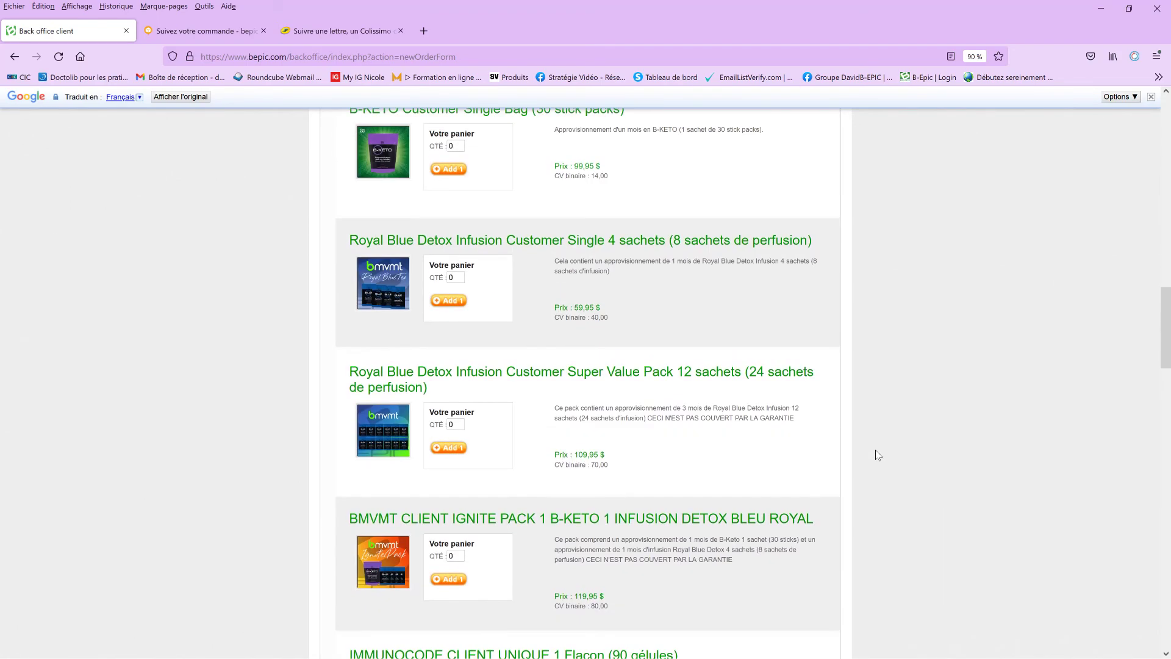
scroll(876, 455, up, 15)
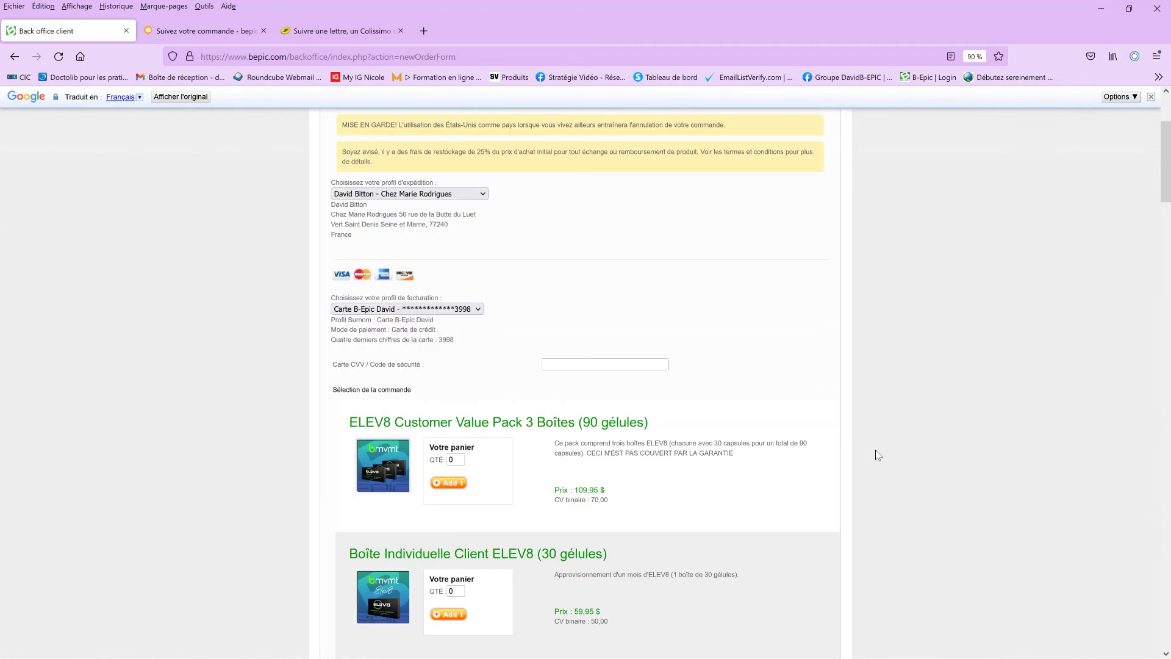
scroll(876, 455, up, 3)
click(358, 157)
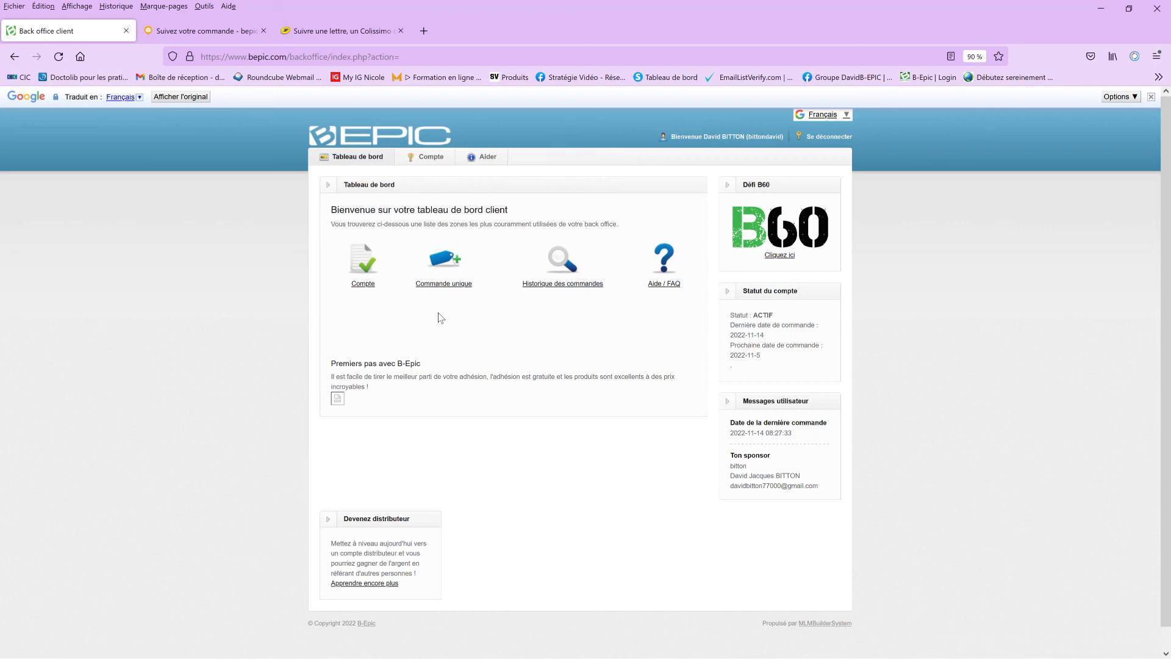
Step: Examine the form for adding a new billing profile under Profils de facturation and return to the list of billing profiles
mouse_move(439, 159)
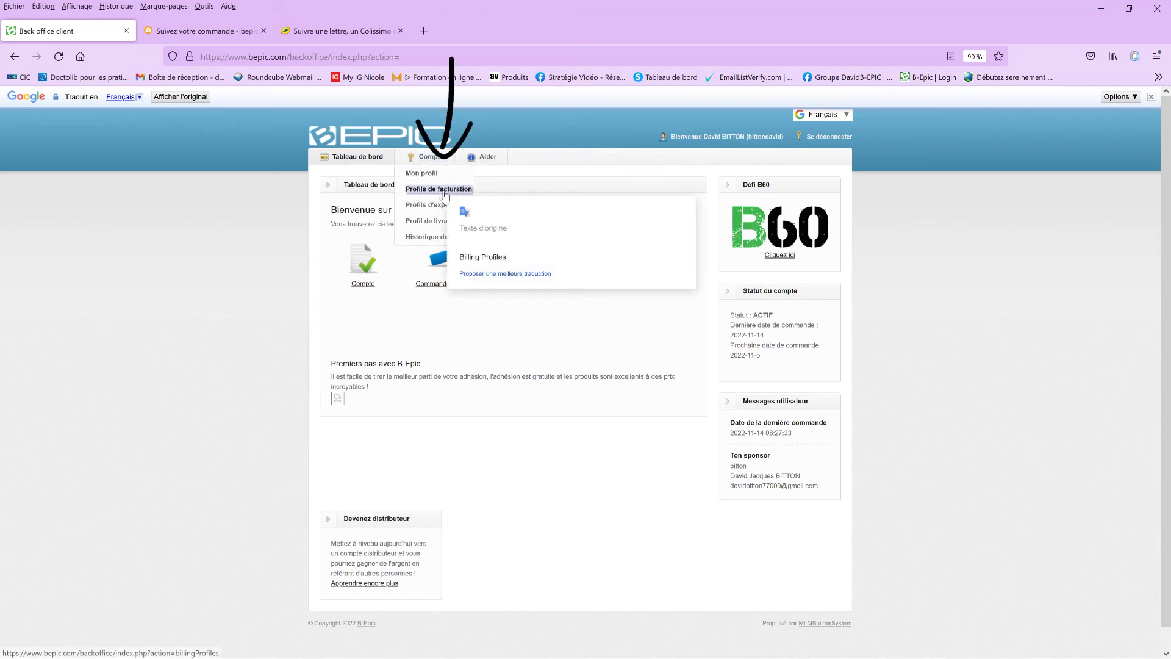
click(444, 190)
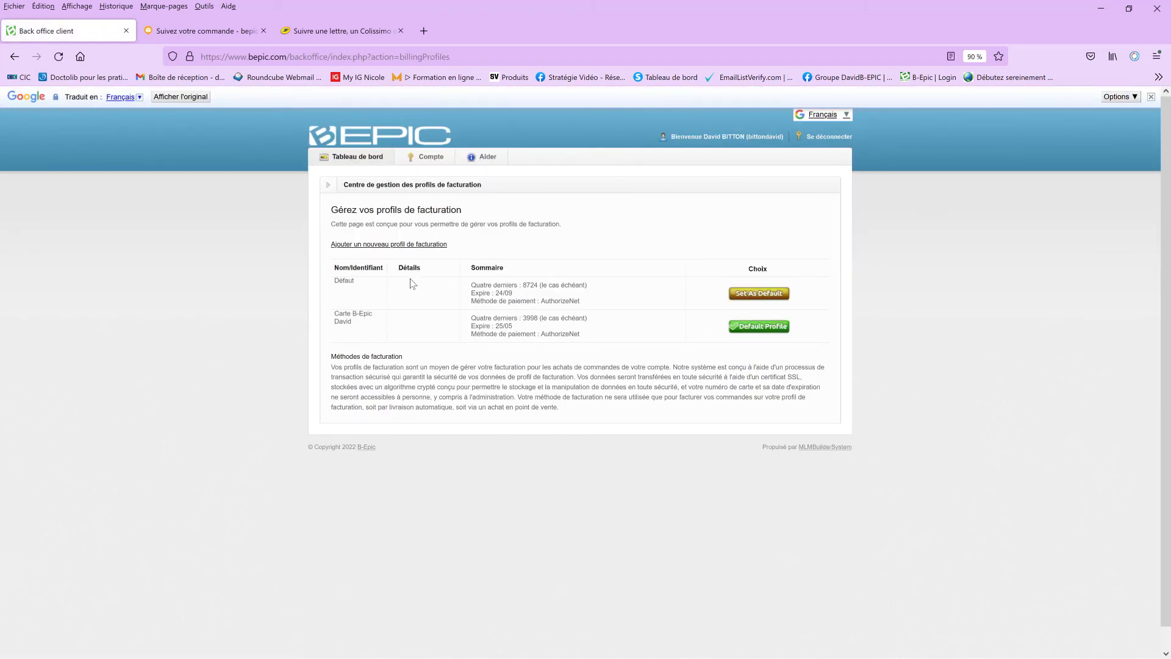
click(388, 246)
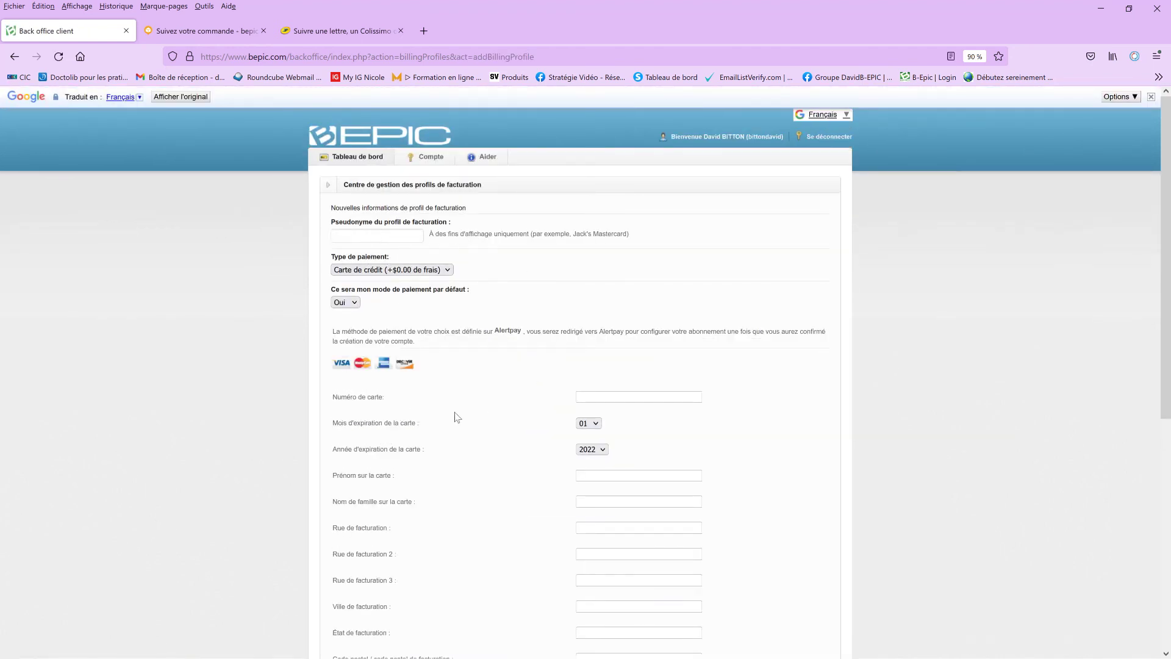
scroll(654, 407, down, 3)
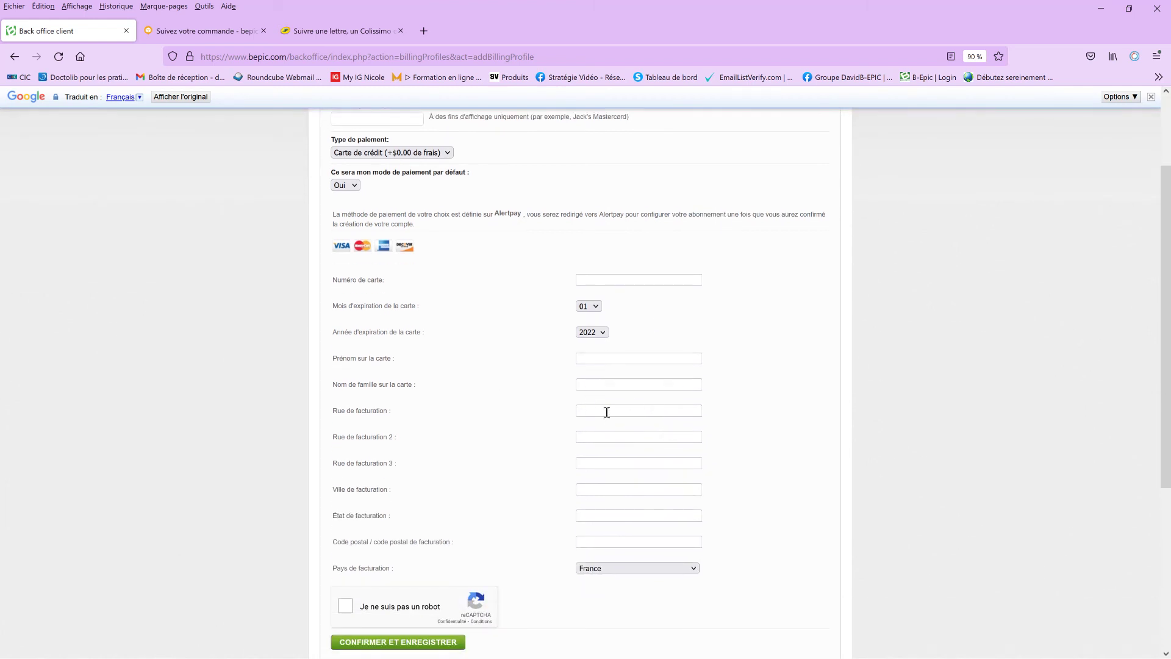
scroll(616, 428, down, 1)
scroll(615, 426, down, 3)
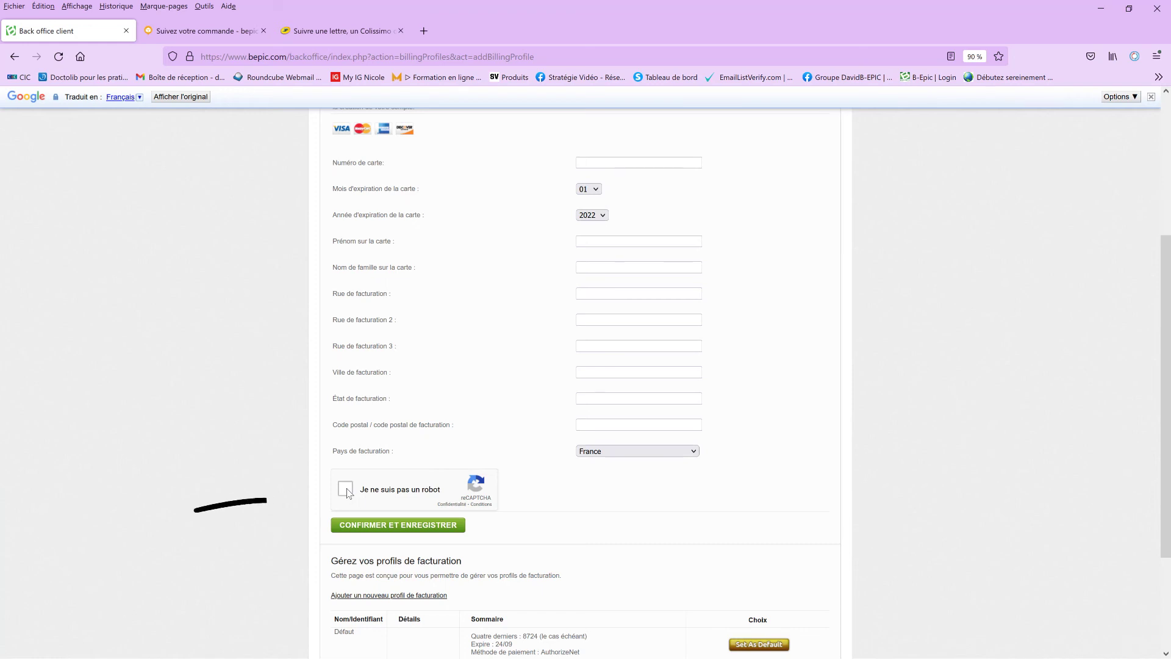
scroll(530, 449, down, 3)
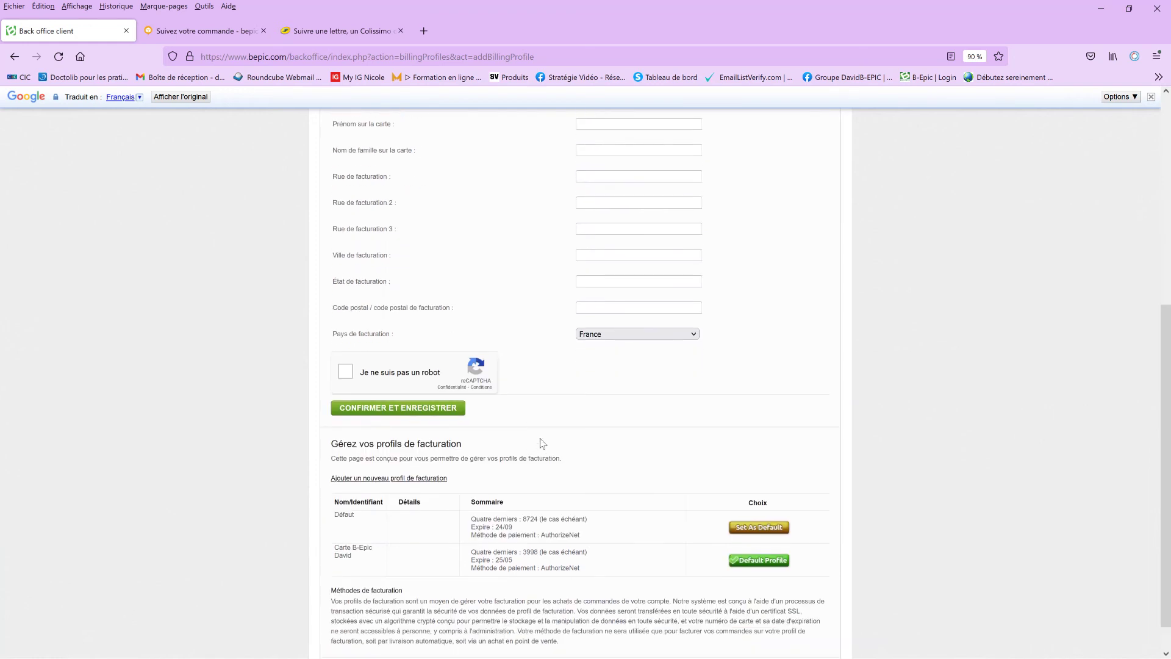
scroll(540, 438, up, 9)
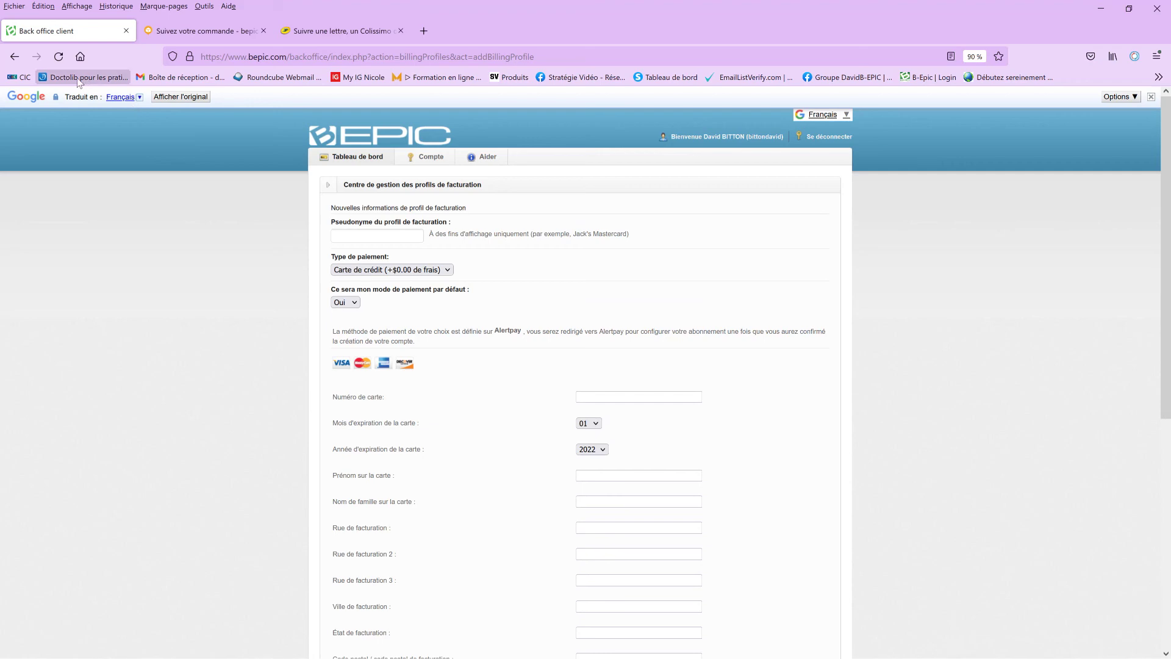
click(14, 57)
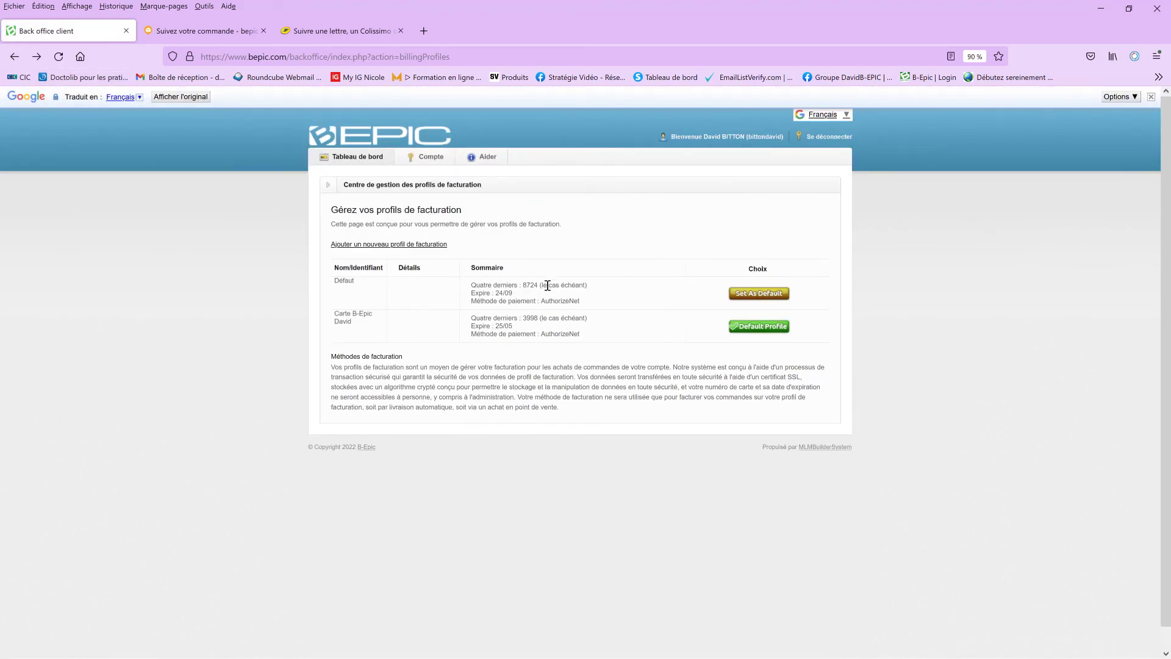
Step: Make the Défaut billing profile the default payment profile, and set the B-Epic card profile back as default with the required agreement
click(742, 295)
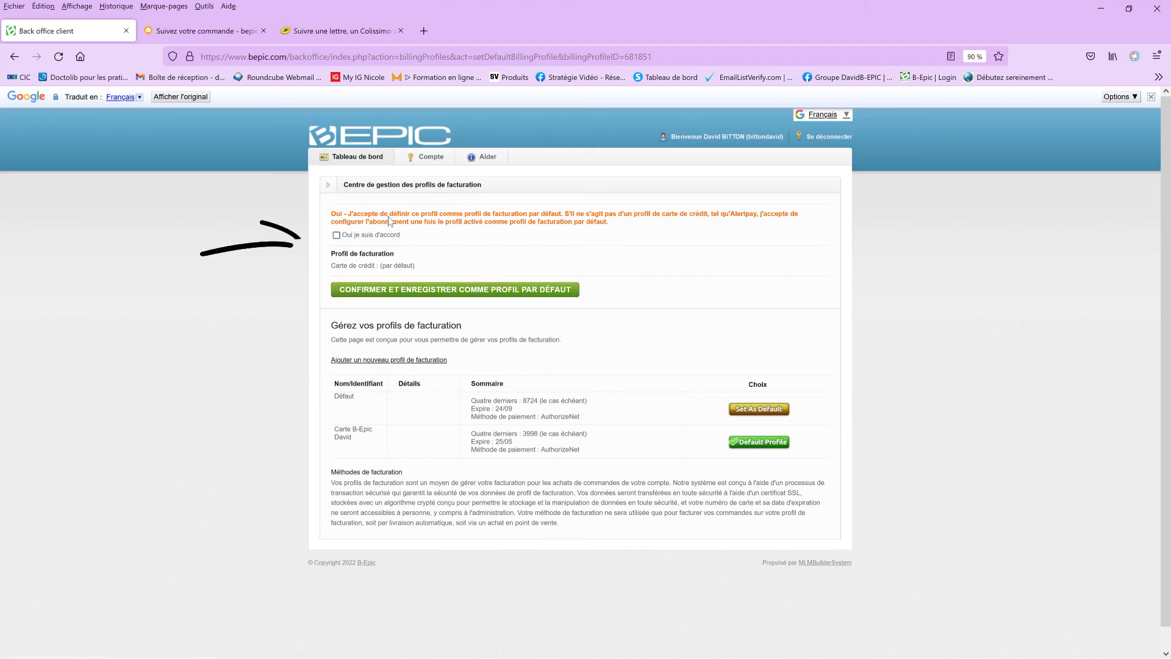
click(450, 294)
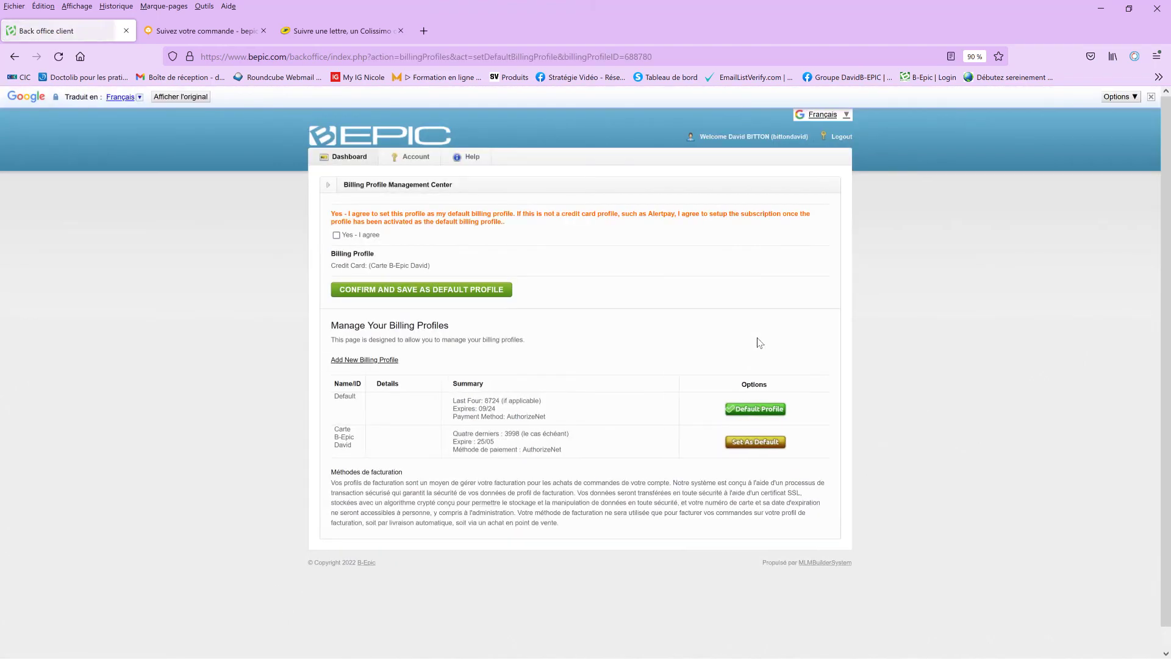
click(337, 235)
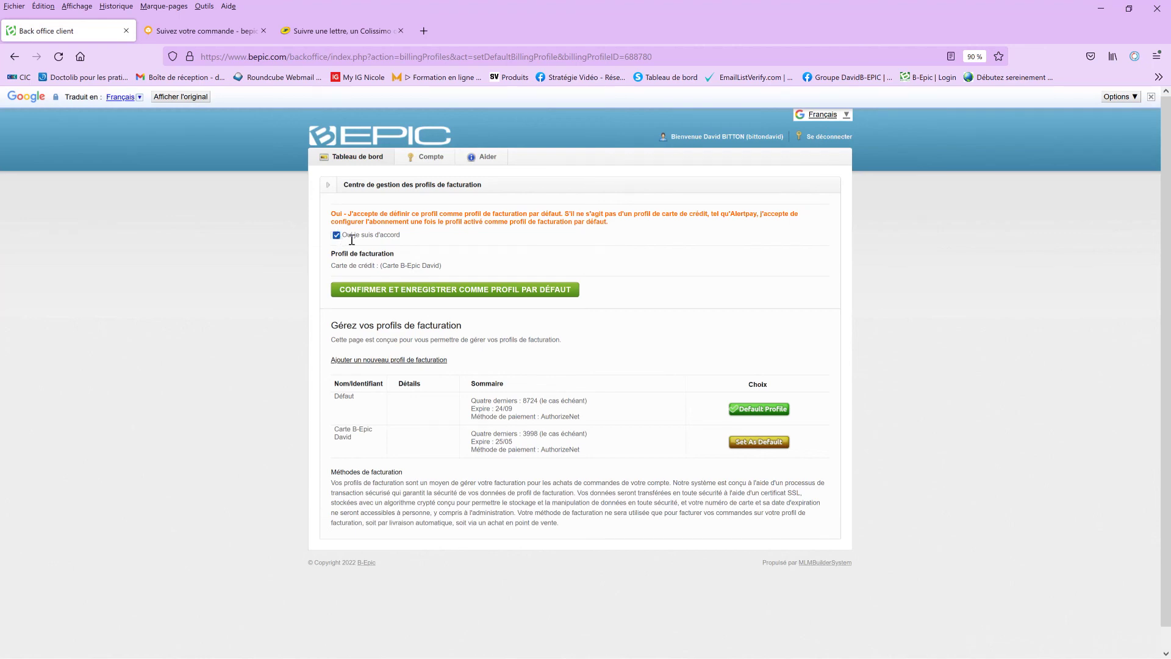
click(442, 290)
key(Return)
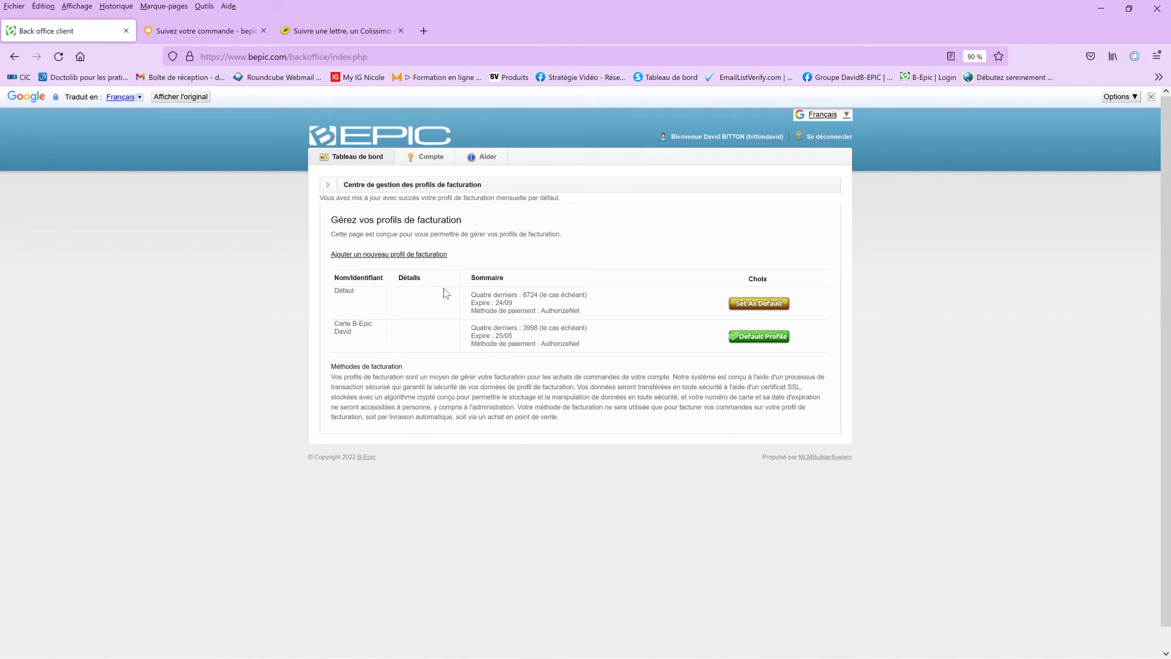
Step: View the shipping profiles (Profils d'expédition) and examine the past orders in the order history (Historique des commandes)
mouse_move(430, 157)
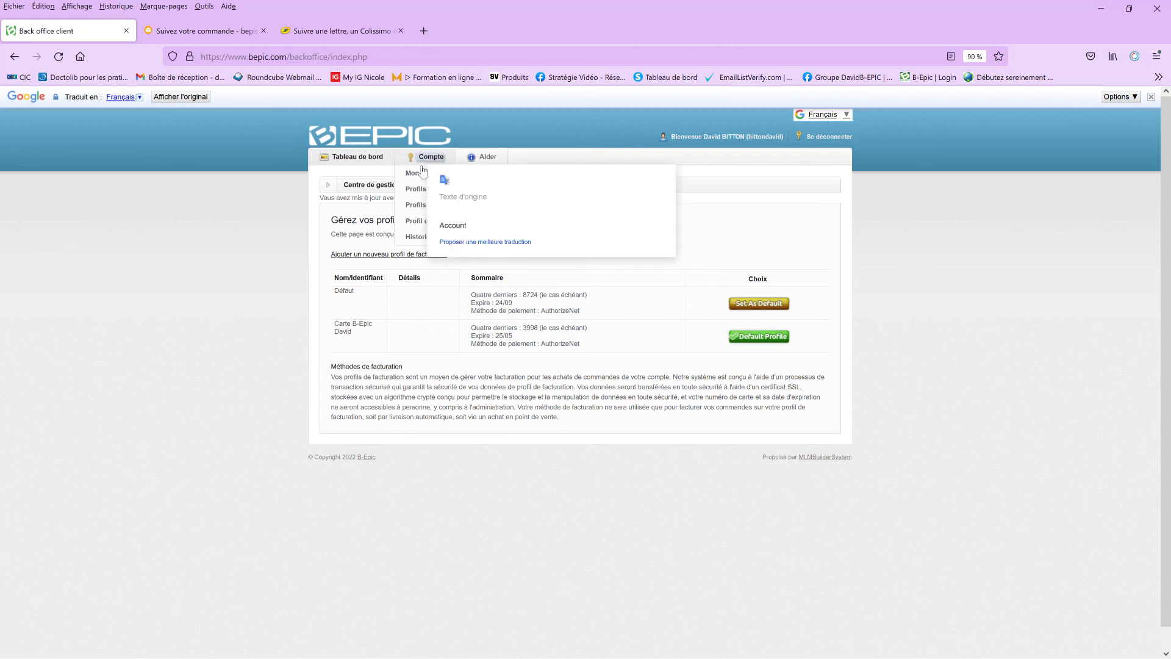
click(415, 207)
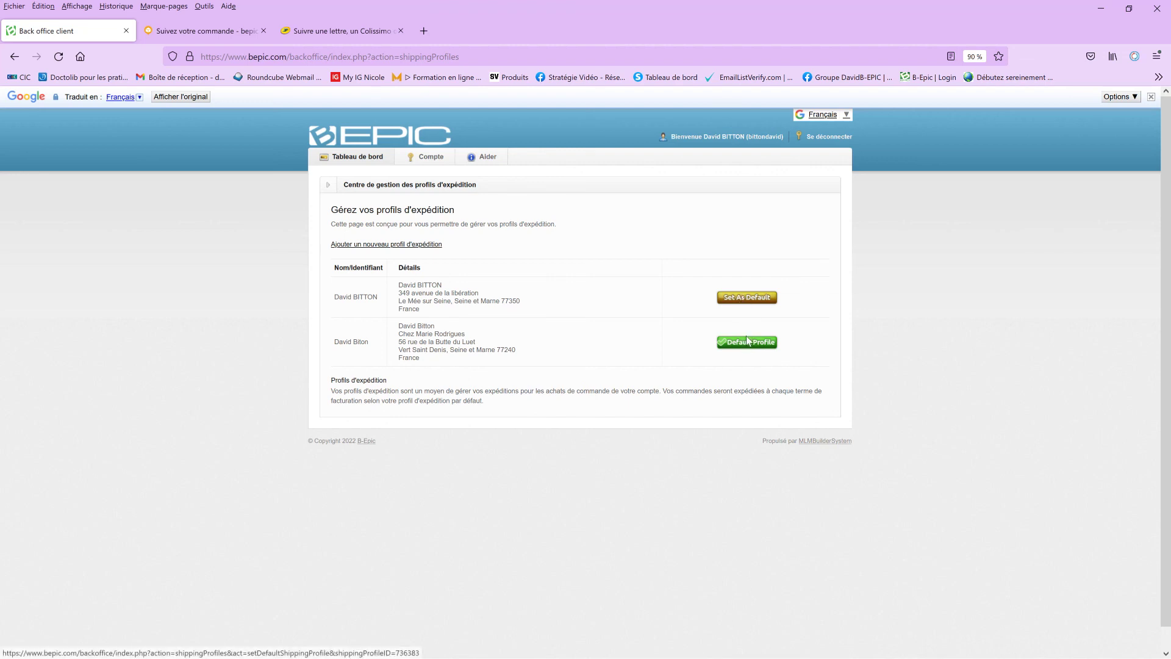
mouse_move(426, 163)
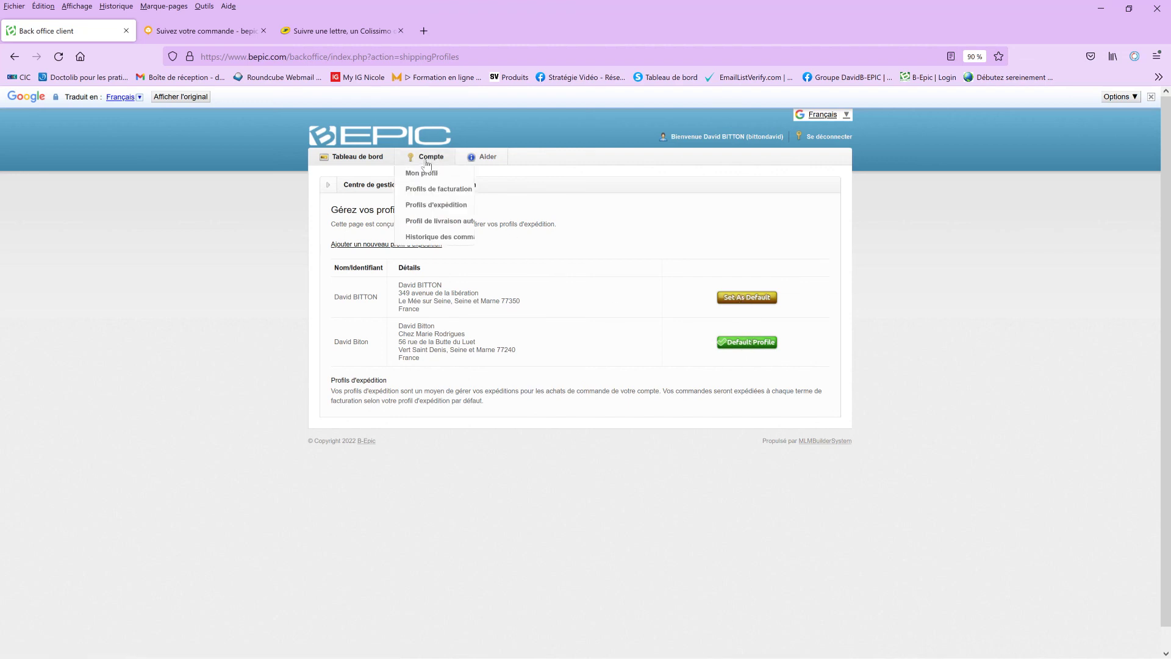
click(420, 238)
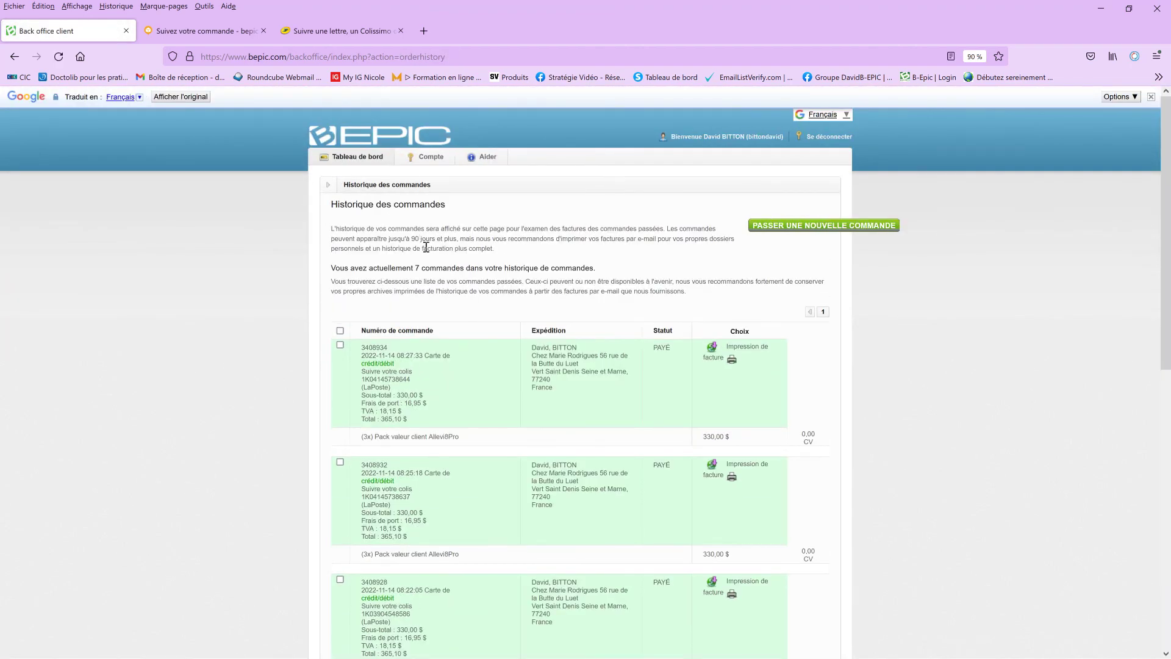
scroll(519, 284, down, 6)
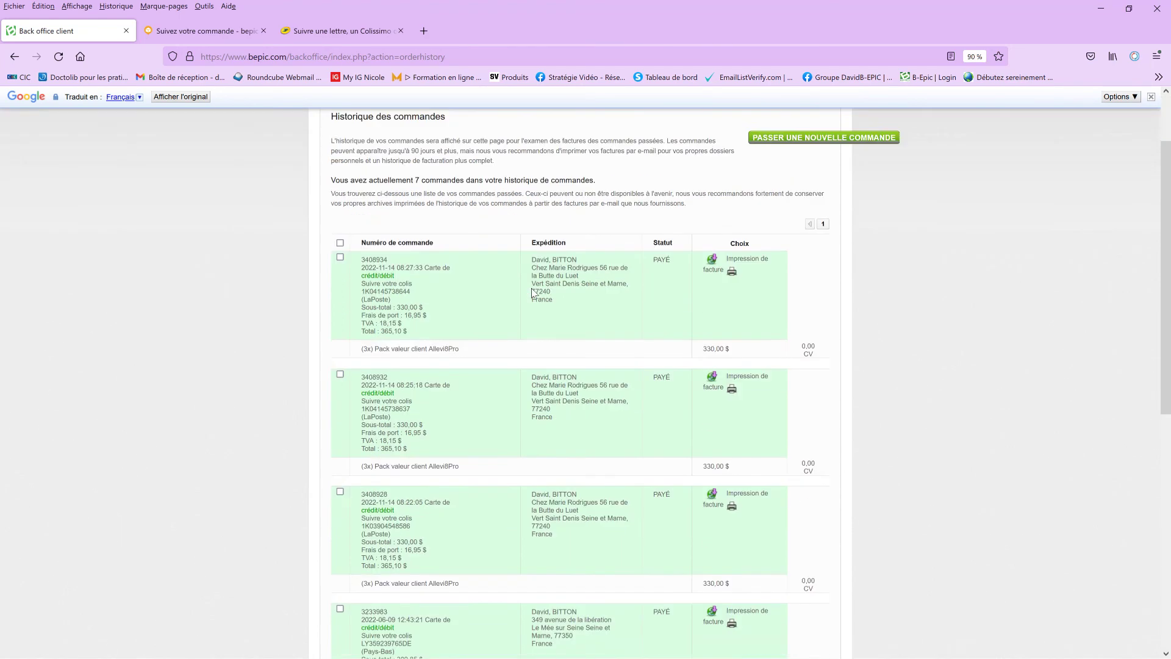
scroll(532, 293, down, 2)
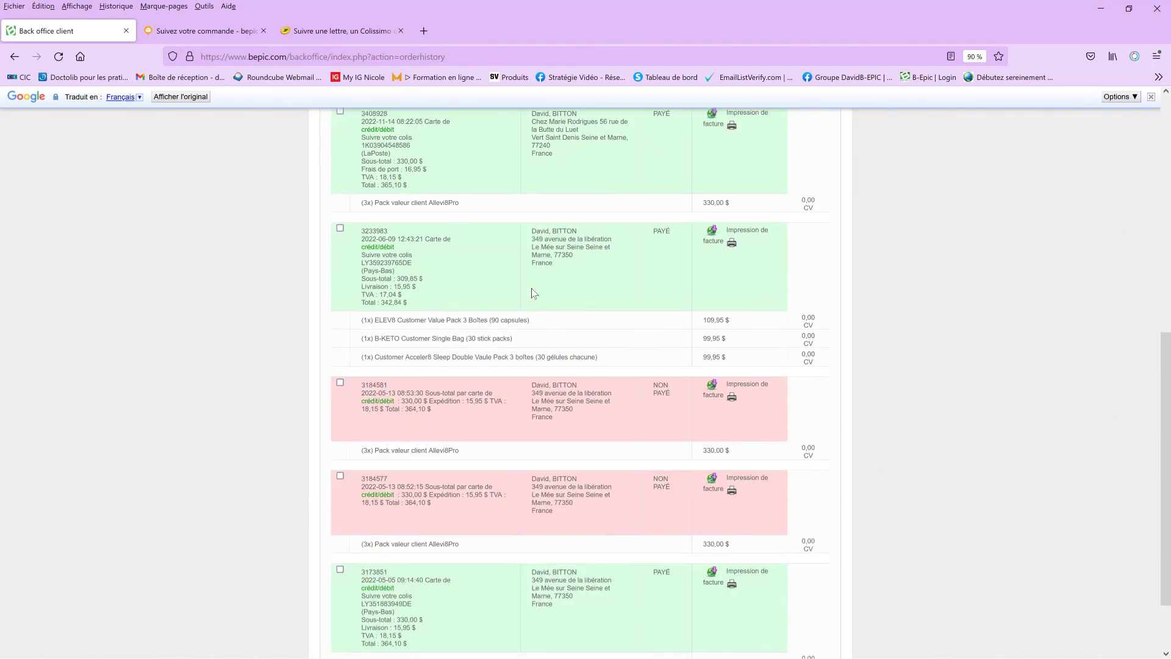
scroll(532, 293, up, 8)
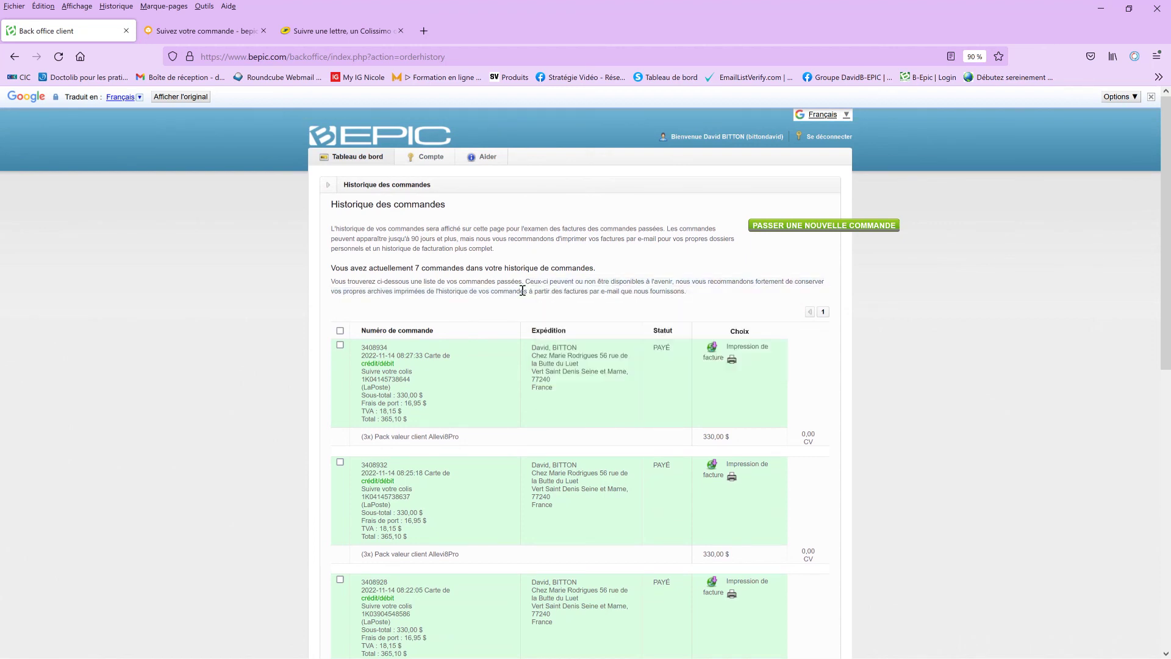
Step: Log out of the B-Epic back office and save its login page among the browser's visible bookmarks
mouse_move(523, 290)
click(833, 141)
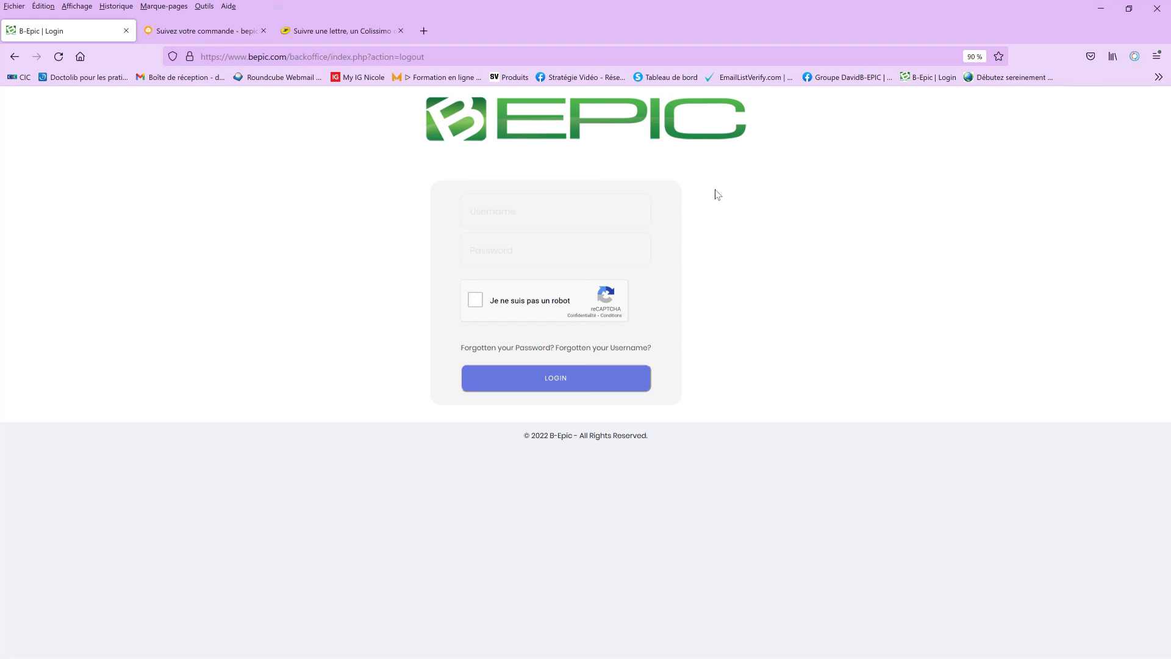
click(442, 57)
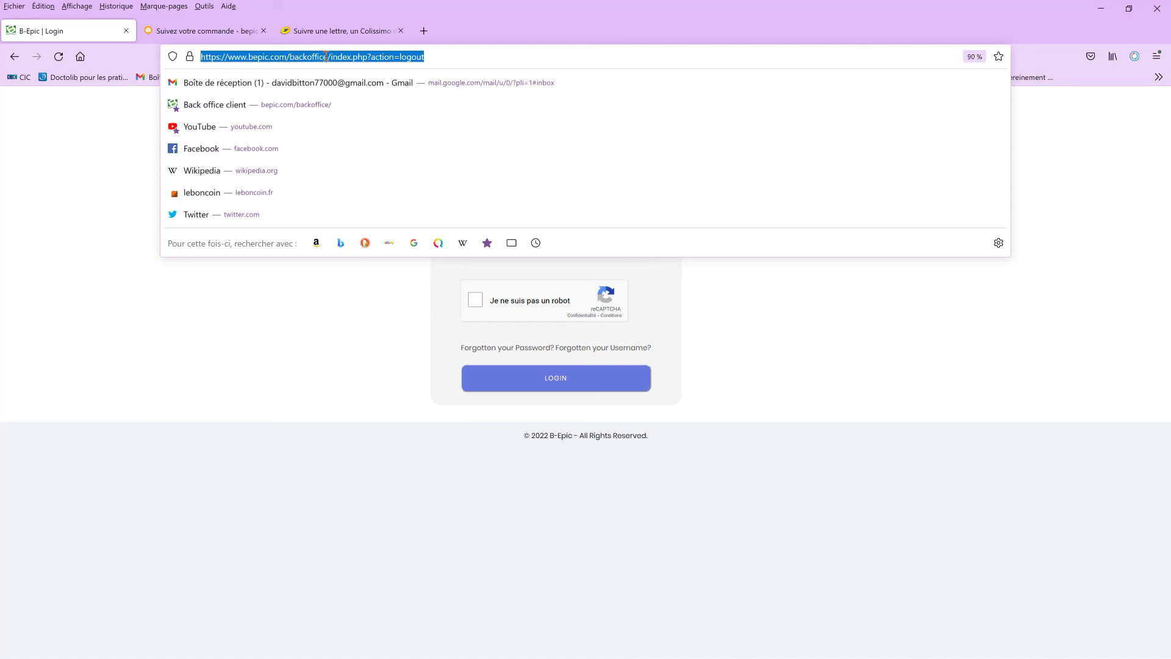
click(533, 16)
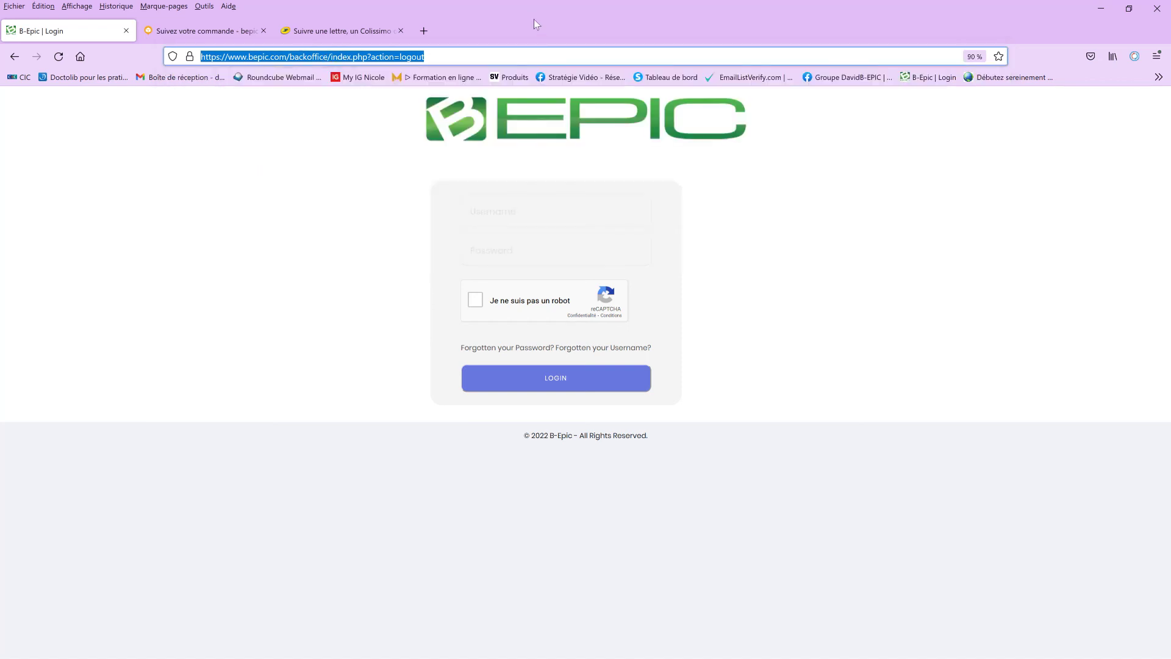
click(279, 146)
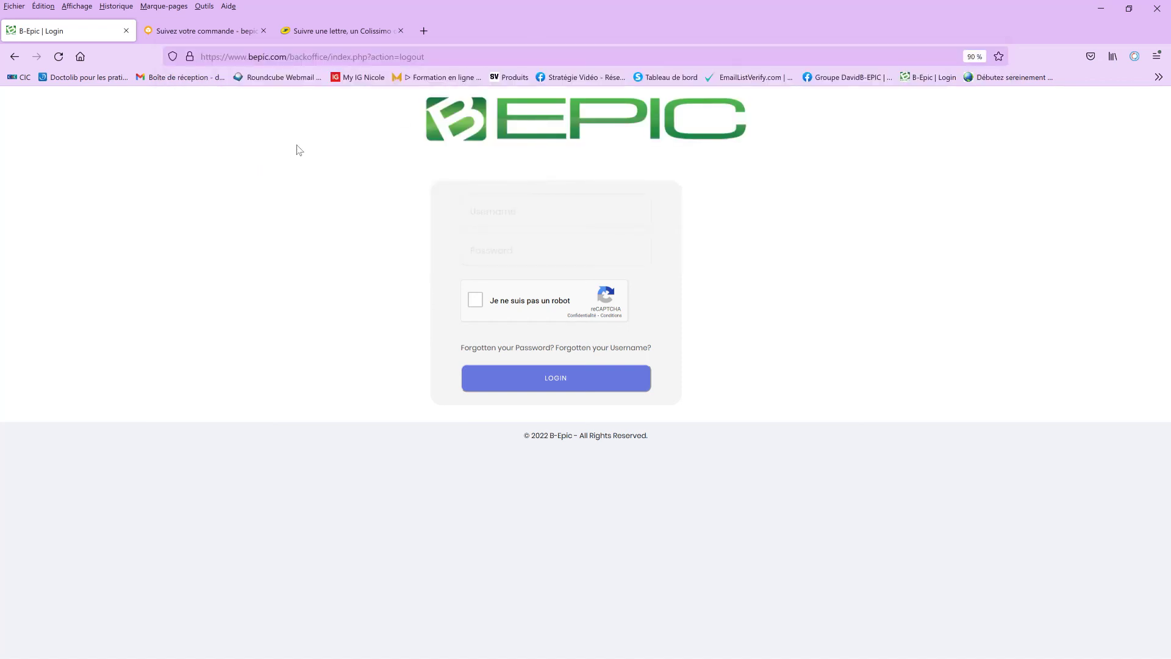
click(458, 58)
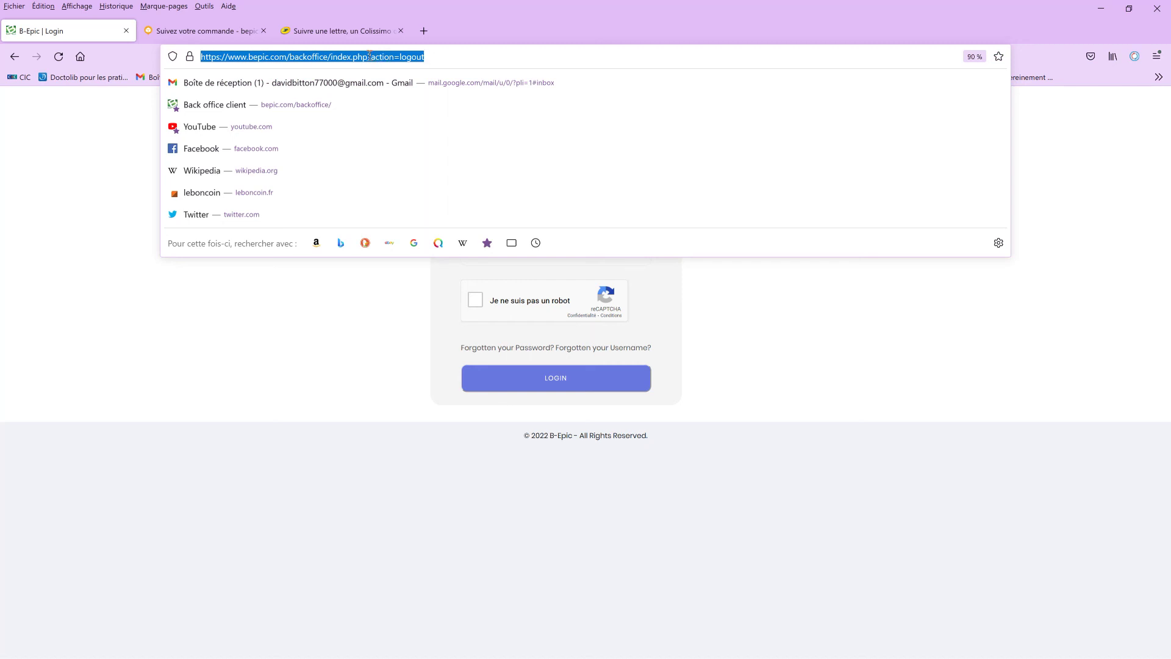
mouse_move(368, 55)
mouse_down()
mouse_move(391, 66)
mouse_move(382, 77)
mouse_move(426, 90)
mouse_move(413, 80)
mouse_up()
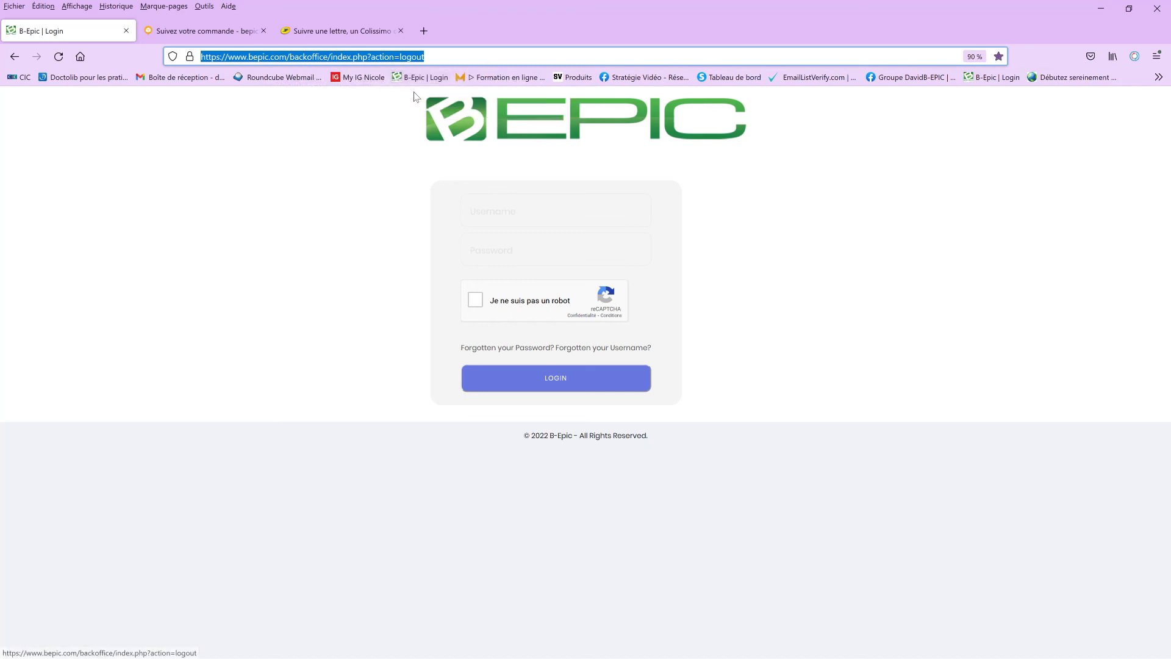
Step: Close the logged-out B-Epic page and reopen the login page in a new tab from its saved bookmark
click(126, 30)
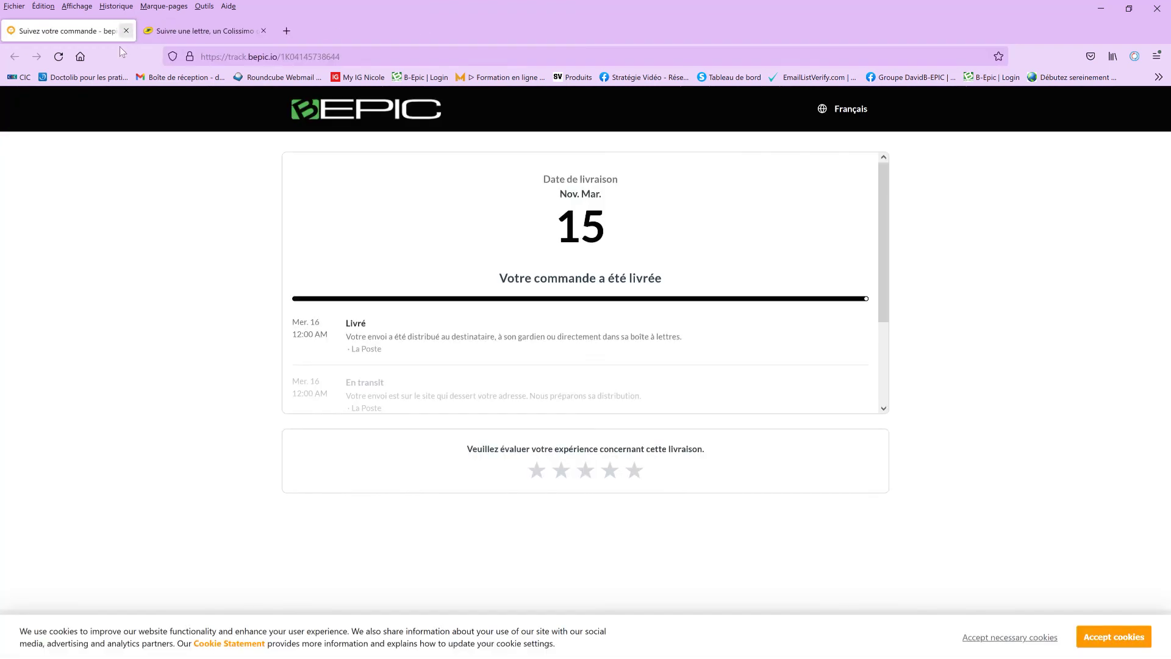
click(288, 31)
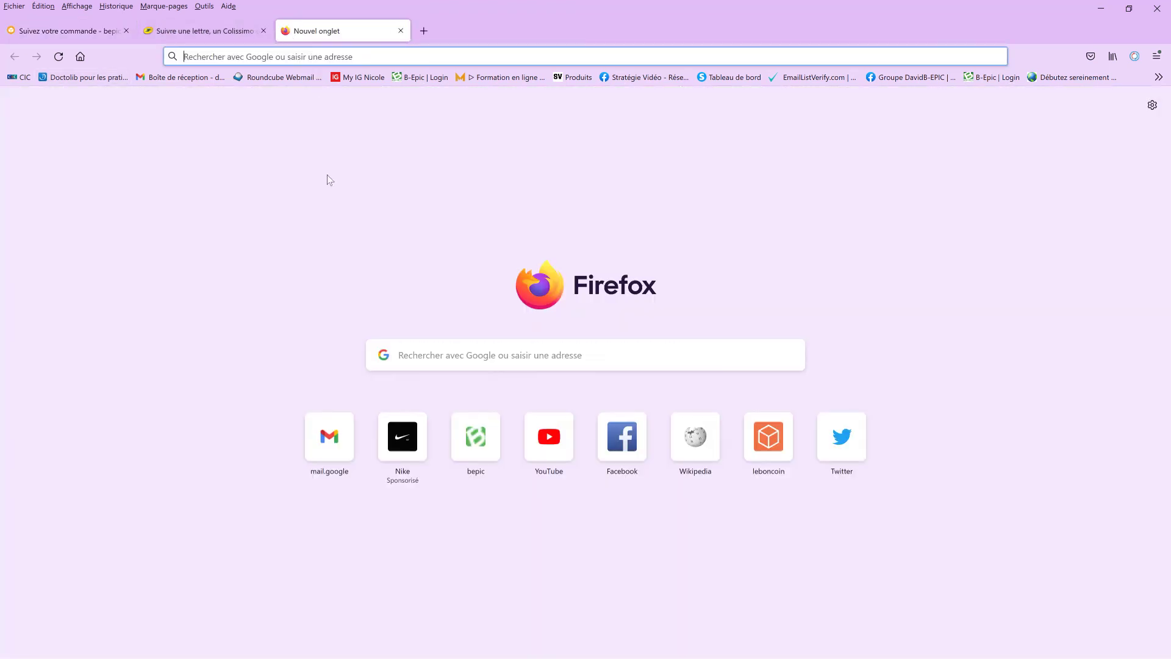
click(422, 78)
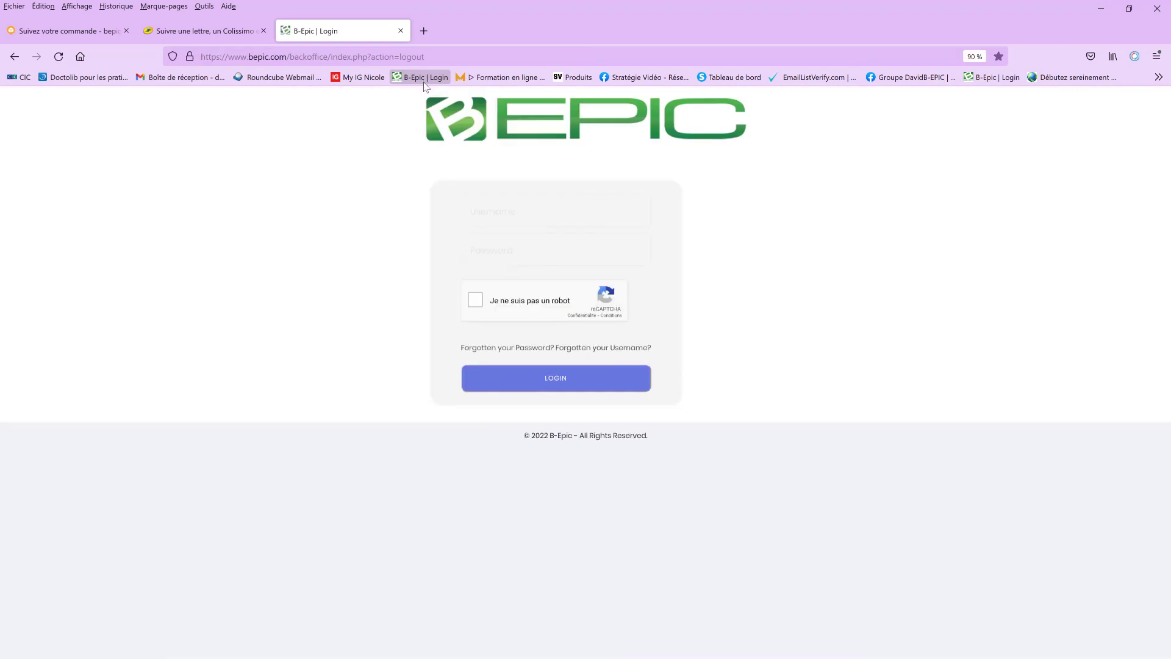
Step: Log in to the back office with the saved customer username and account password, completing the reCAPTCHA check
click(503, 211)
click(503, 212)
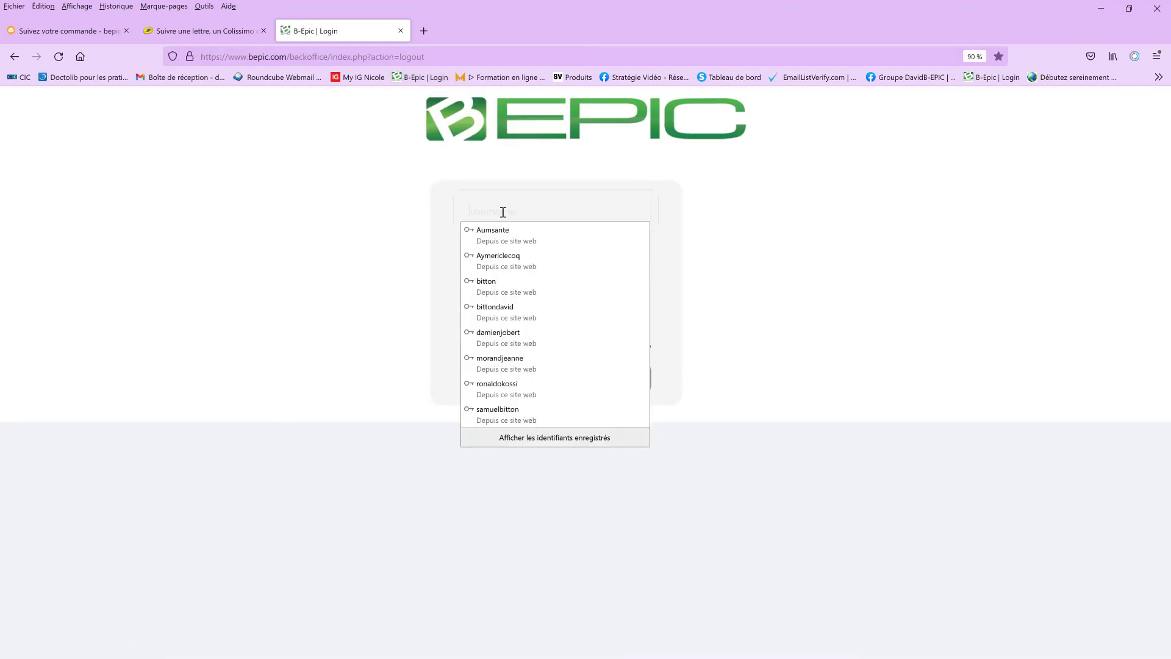
click(520, 306)
click(479, 301)
click(558, 385)
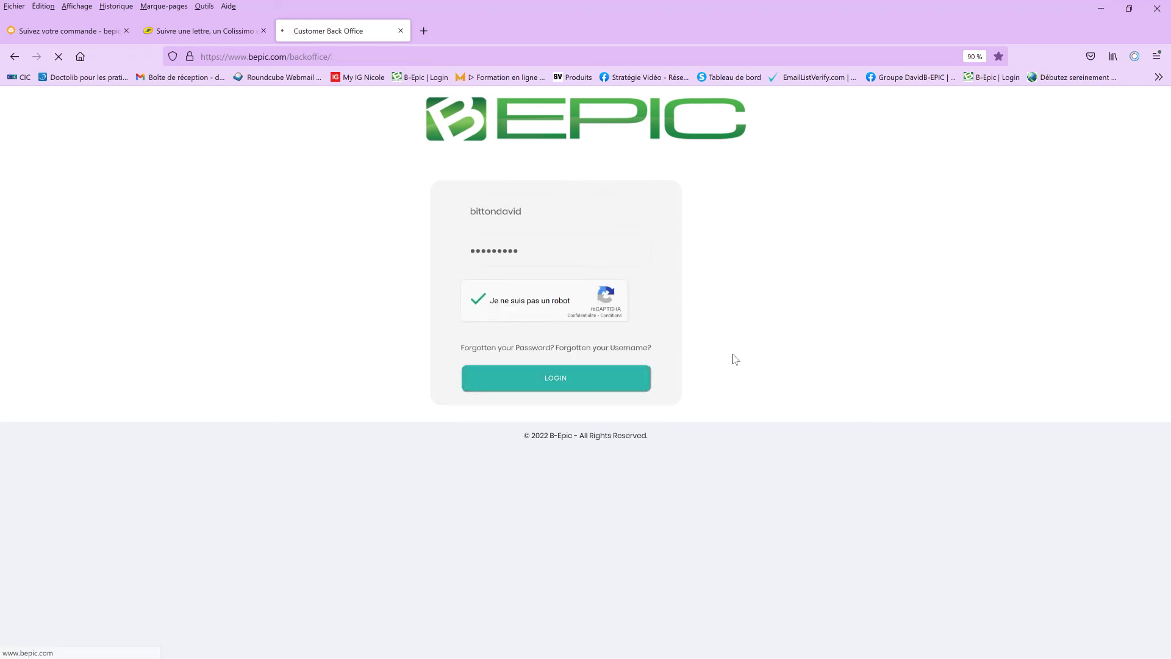